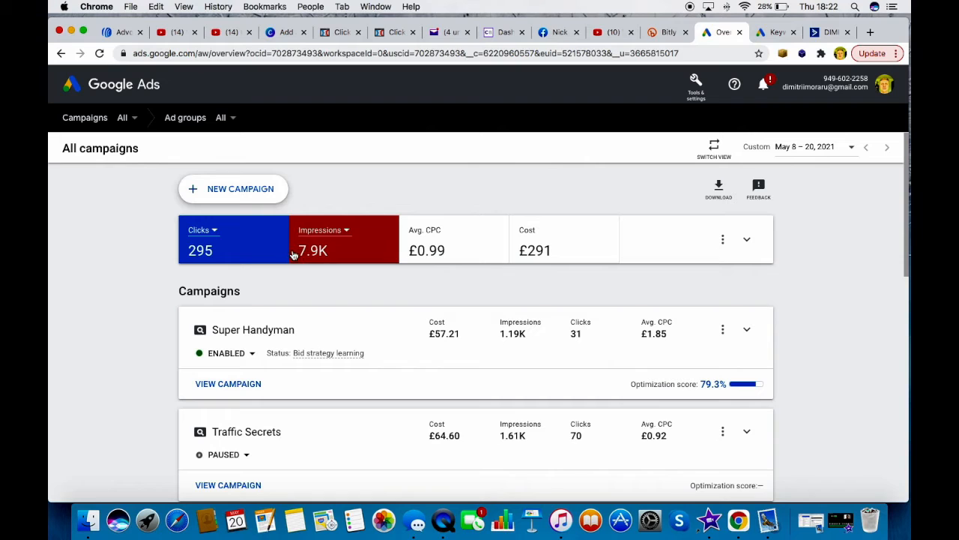
# Start a new campaign with the Website traffic goal and the Search campaign type.
pyautogui.click(238, 189)
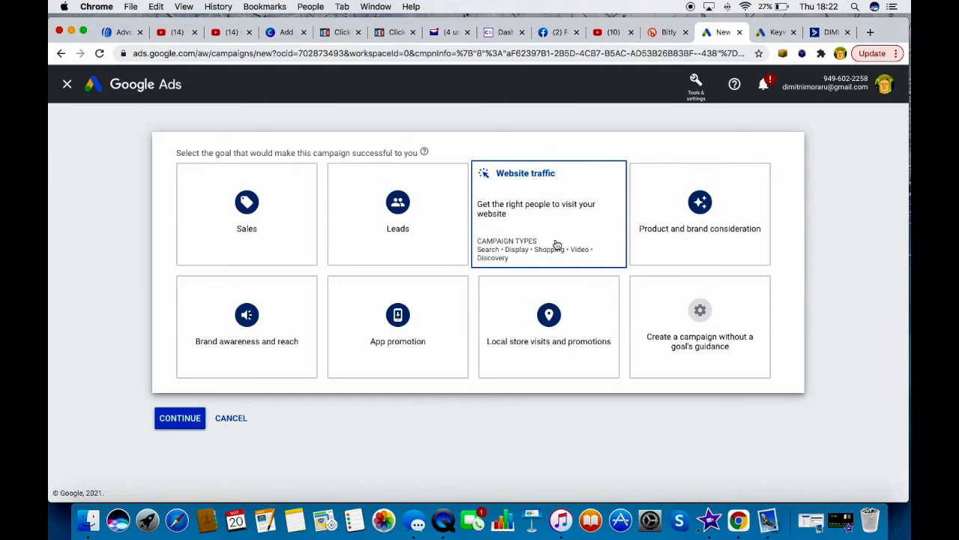
pyautogui.click(549, 197)
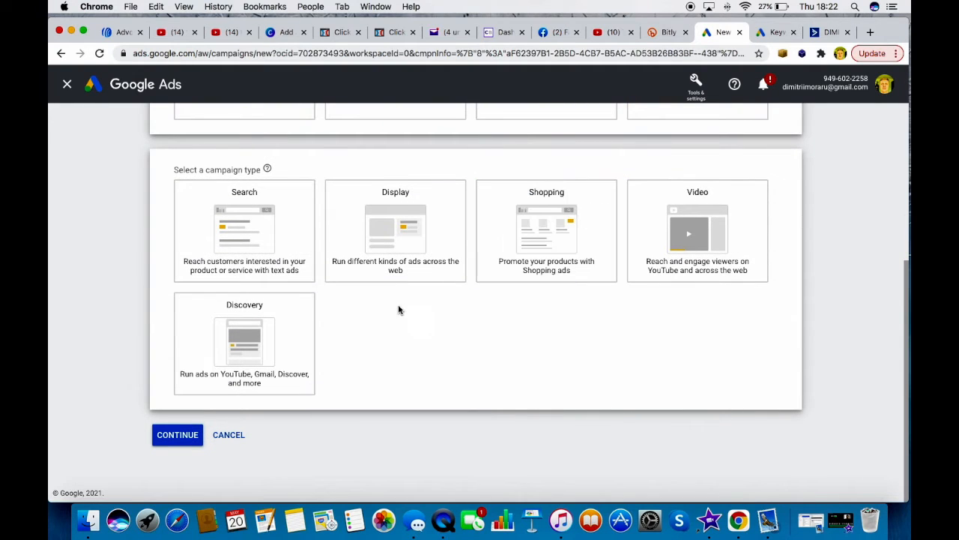
pyautogui.scroll(2, 399, 308)
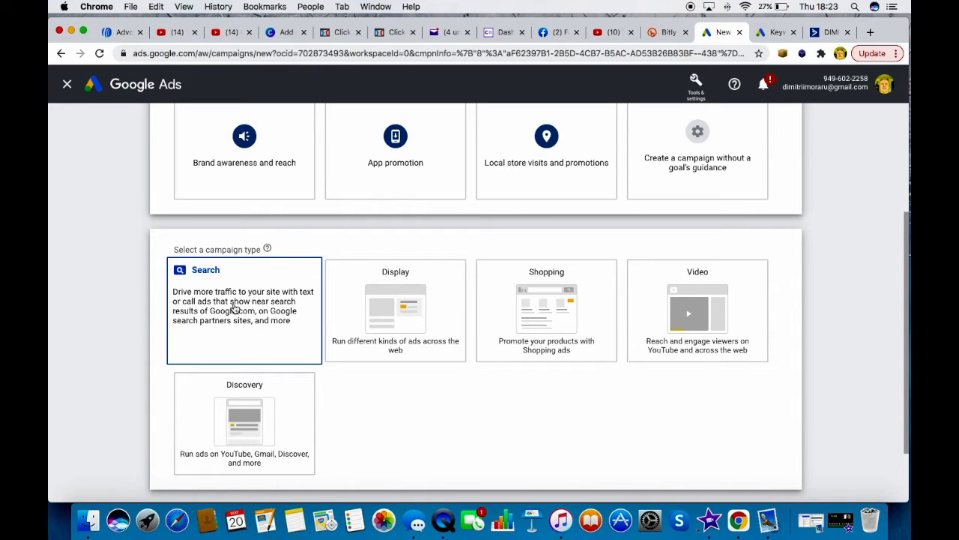
pyautogui.click(388, 324)
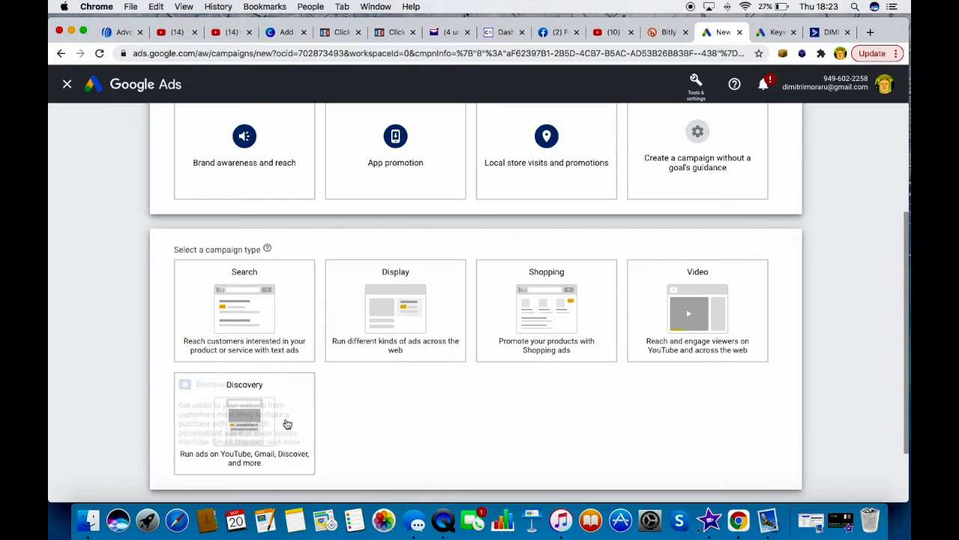
pyautogui.scroll(-3, 240, 435)
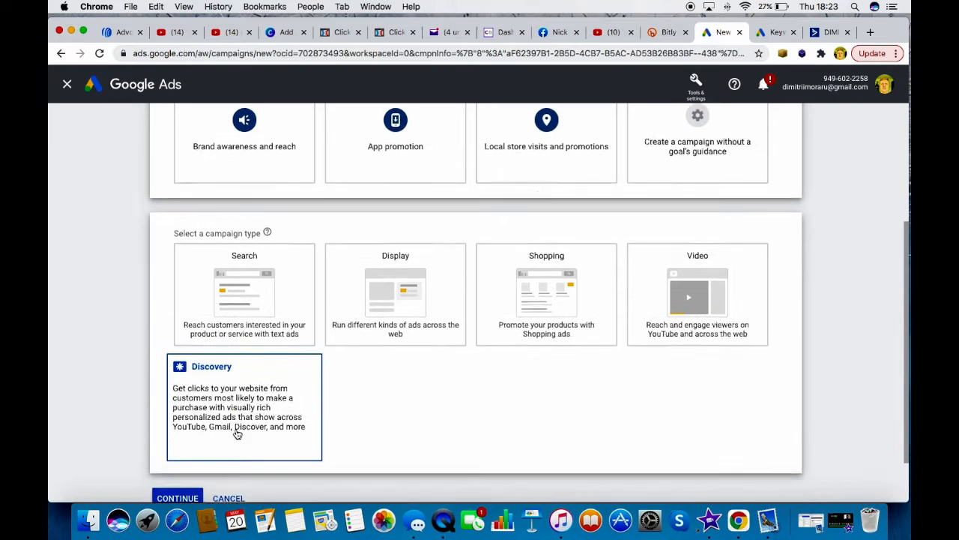
pyautogui.click(255, 248)
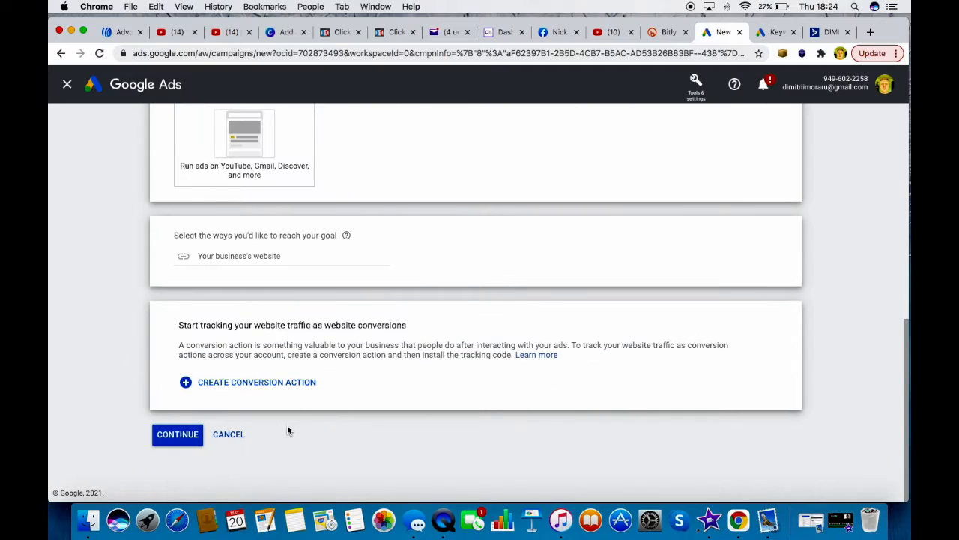
# Switch to ClickFunnels and copy the URL of the Super Handyman funnel's Thank You Page.
pyautogui.scroll(2, 286, 417)
pyautogui.click(251, 353)
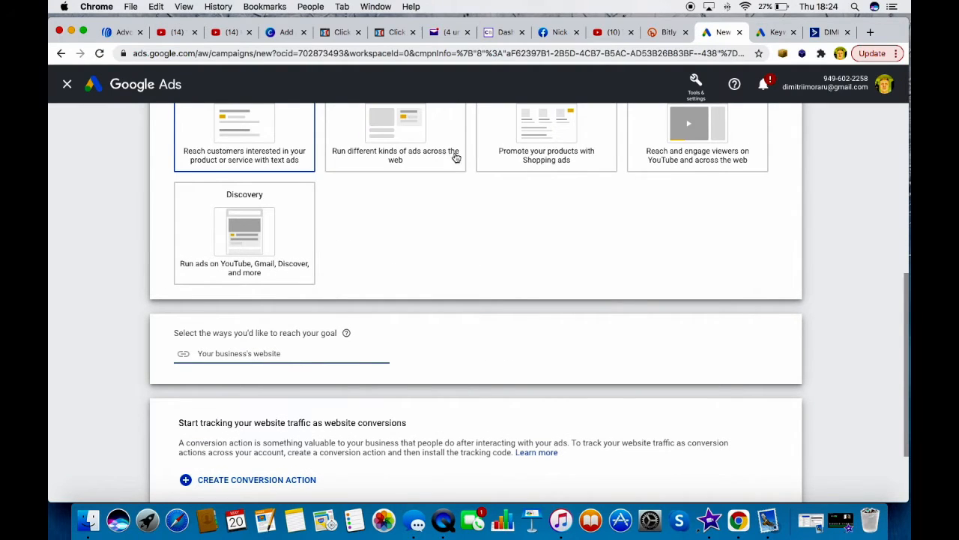
pyautogui.click(339, 32)
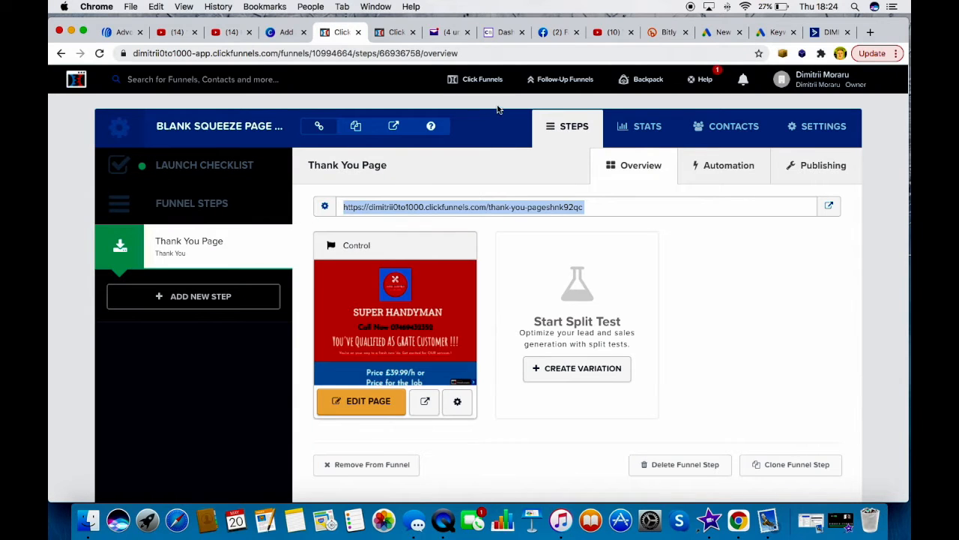
pyautogui.rightClick(493, 206)
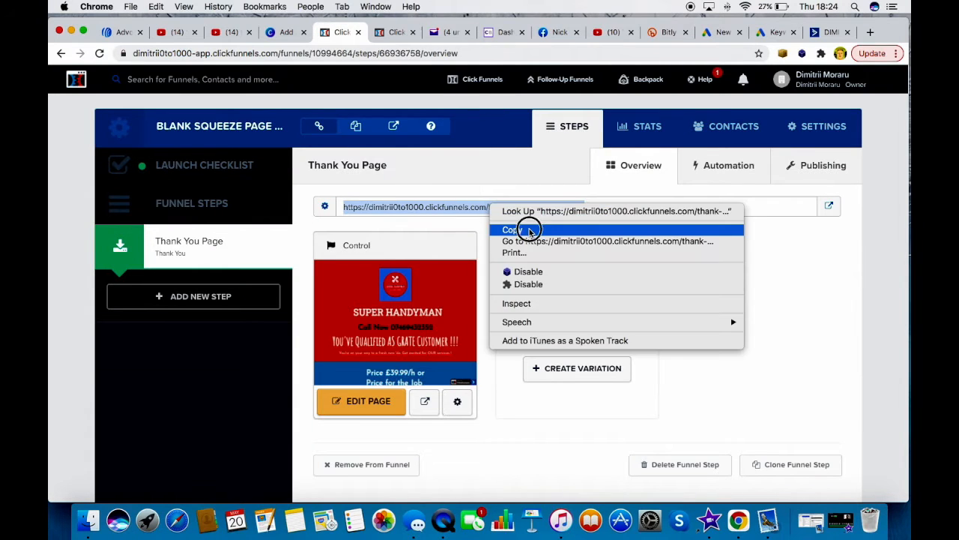
pyautogui.click(519, 229)
pyautogui.moveTo(495, 92)
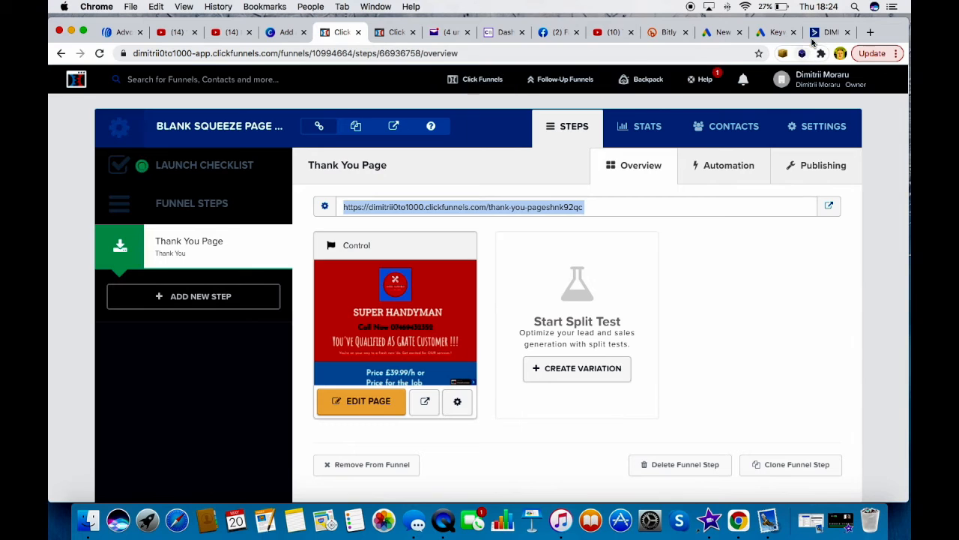
# Return to Google Ads, paste the copied URL as the business's website and continue to the campaign settings.
pyautogui.click(722, 33)
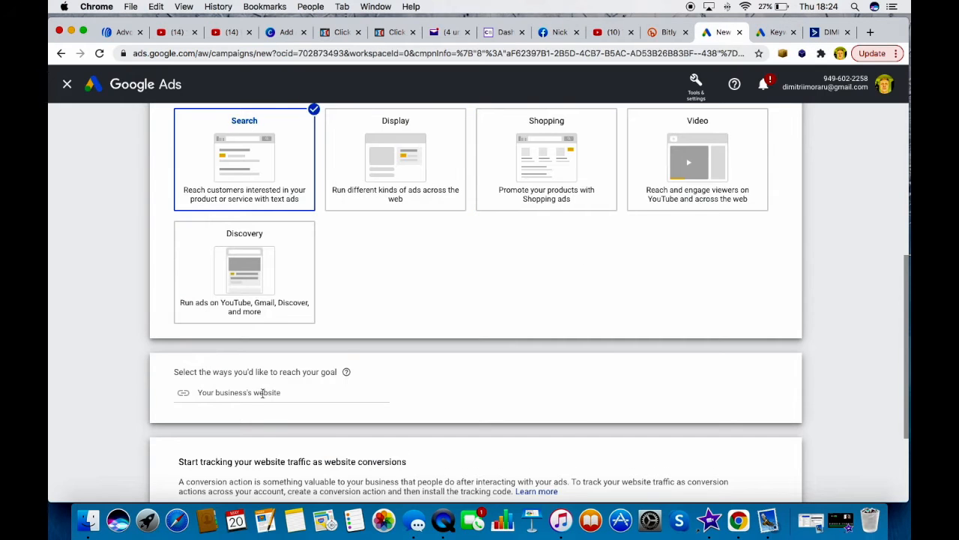
pyautogui.scroll(-2, 259, 392)
pyautogui.click(244, 324)
pyautogui.rightClick(244, 325)
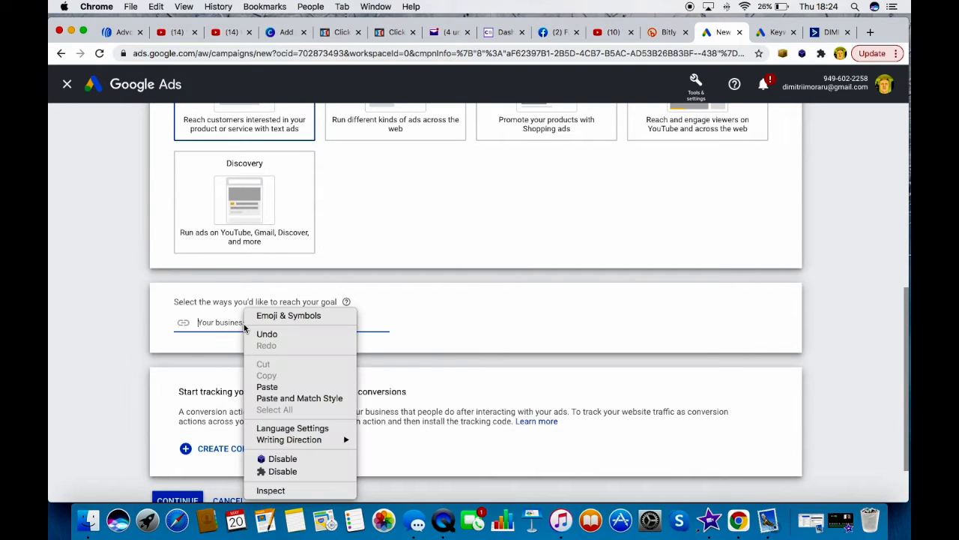
pyautogui.click(267, 386)
pyautogui.scroll(-2, 432, 330)
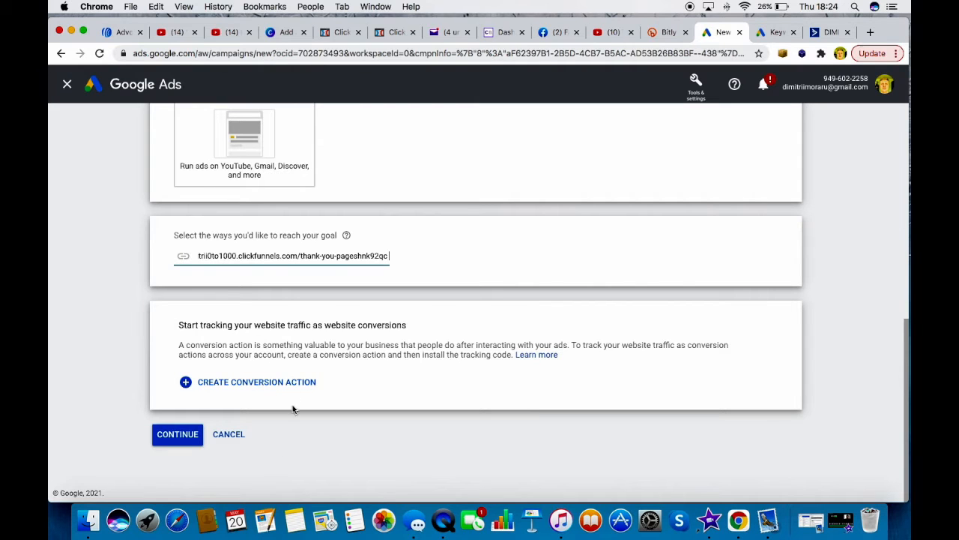
pyautogui.click(187, 436)
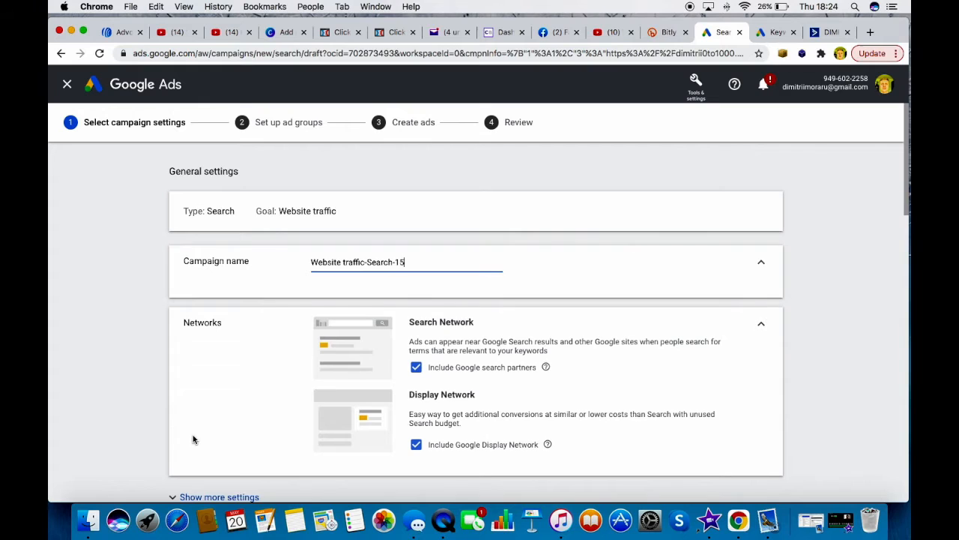
# Rename the campaign as Handyman.
pyautogui.scroll(-1, 207, 433)
pyautogui.tripleClick(415, 238)
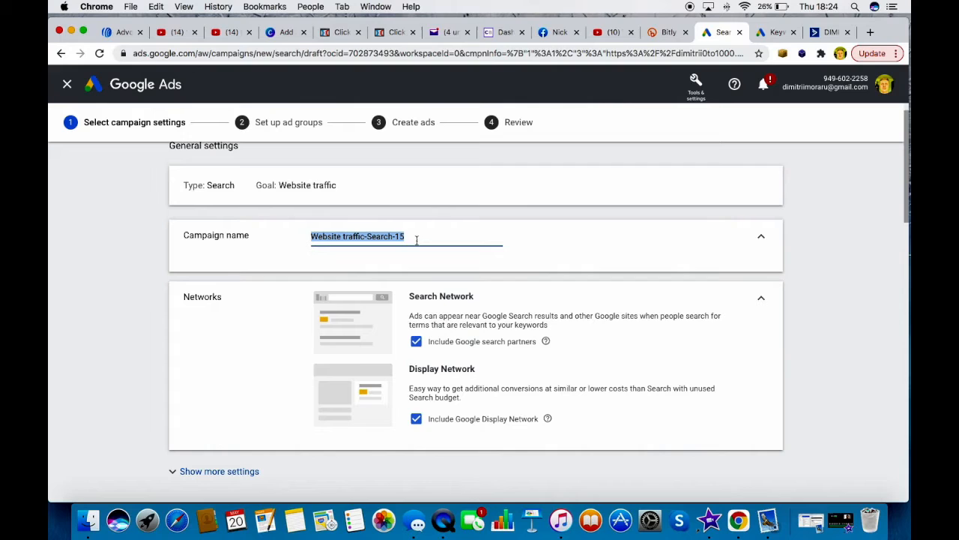
pyautogui.write('Handyman')
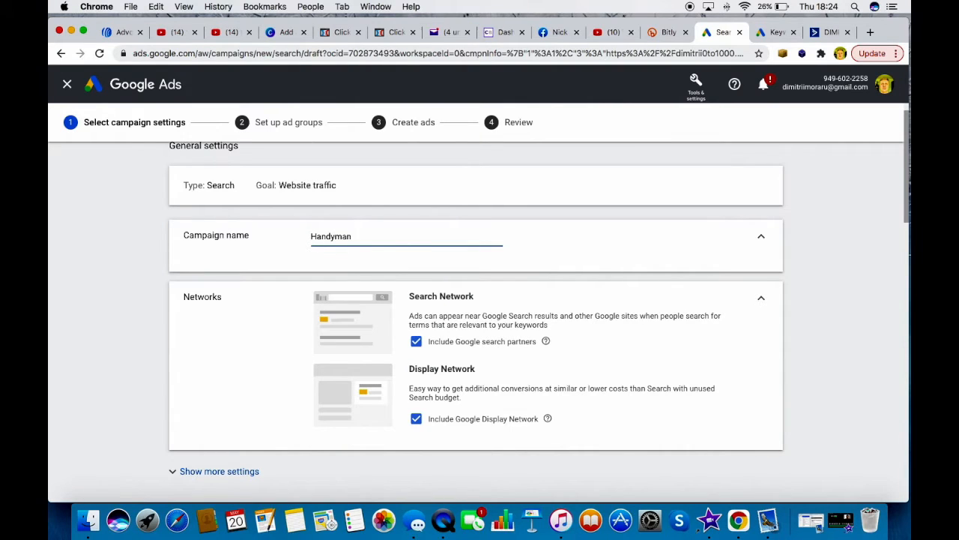
# Exclude both Google search partners and the Google Display Network from the campaign's networks.
pyautogui.scroll(-1, 476, 309)
pyautogui.scroll(-3, 405, 263)
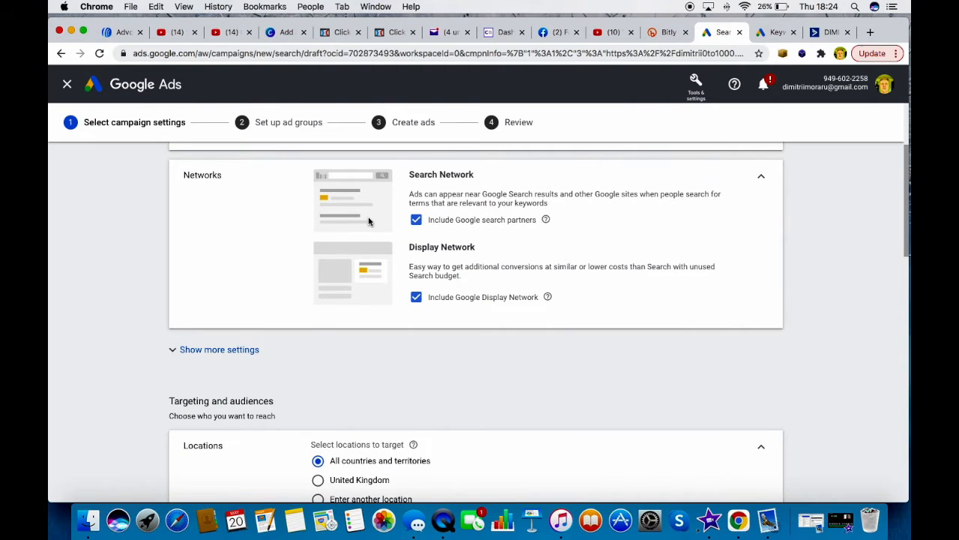
pyautogui.scroll(1, 420, 238)
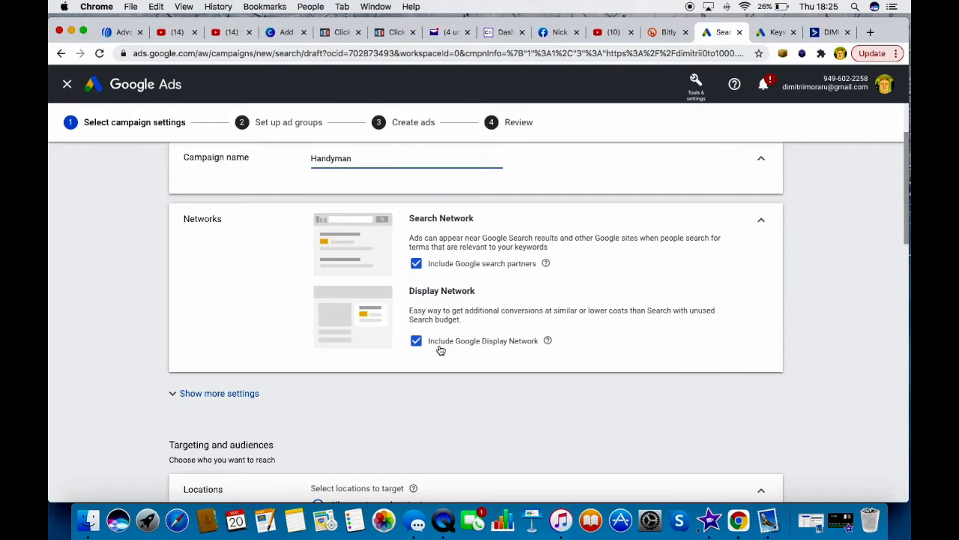
pyautogui.click(417, 263)
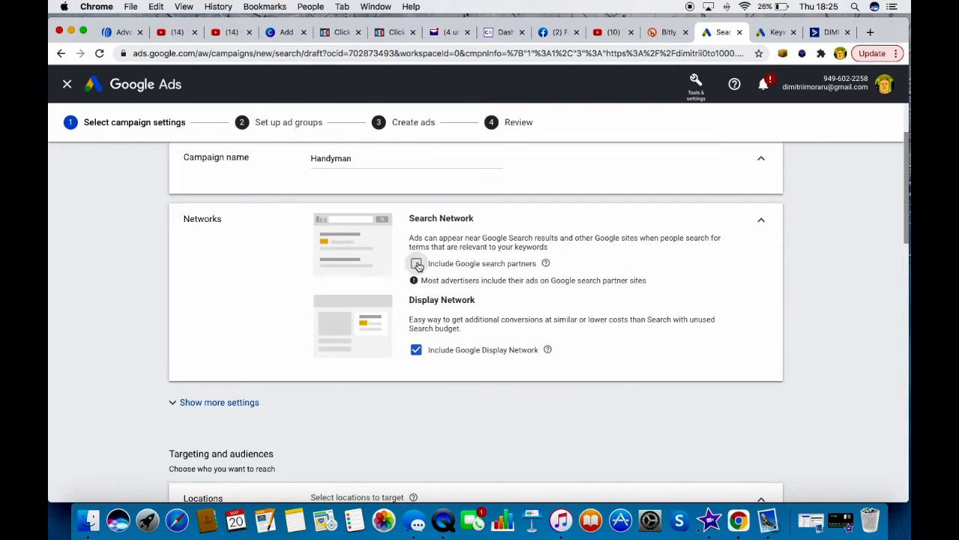
pyautogui.click(417, 351)
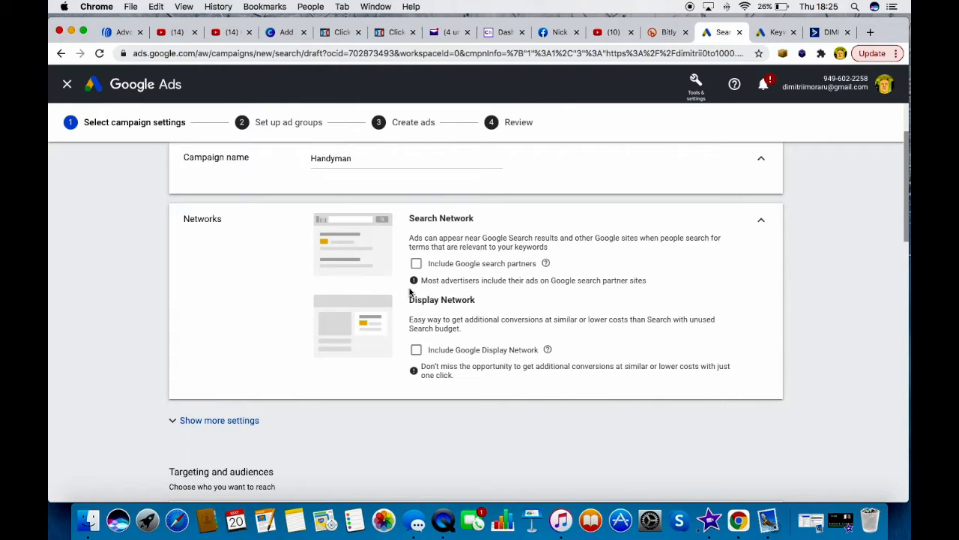
# Set the campaign's location targeting to Enter another location.
pyautogui.scroll(-5, 410, 292)
pyautogui.moveTo(412, 292)
pyautogui.scroll(-1, 412, 293)
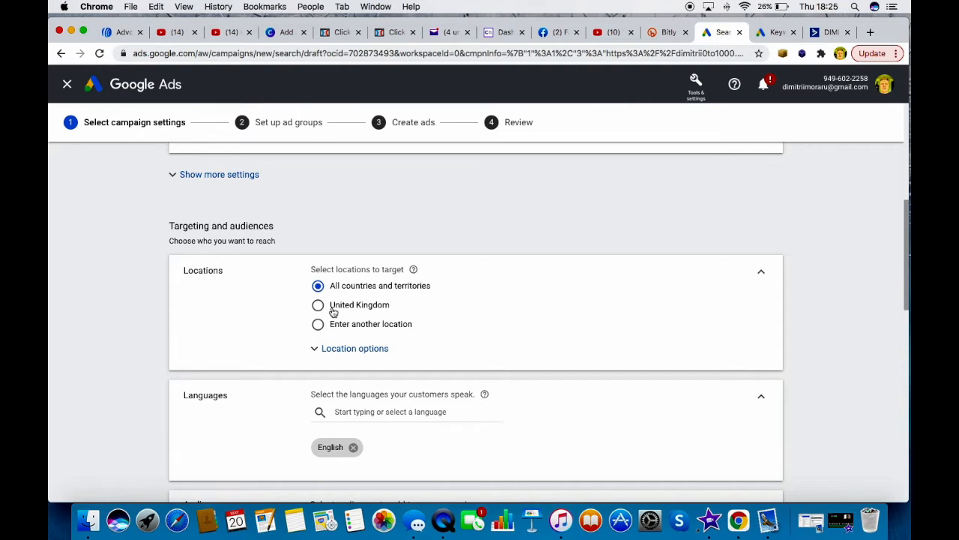
pyautogui.scroll(-1, 332, 312)
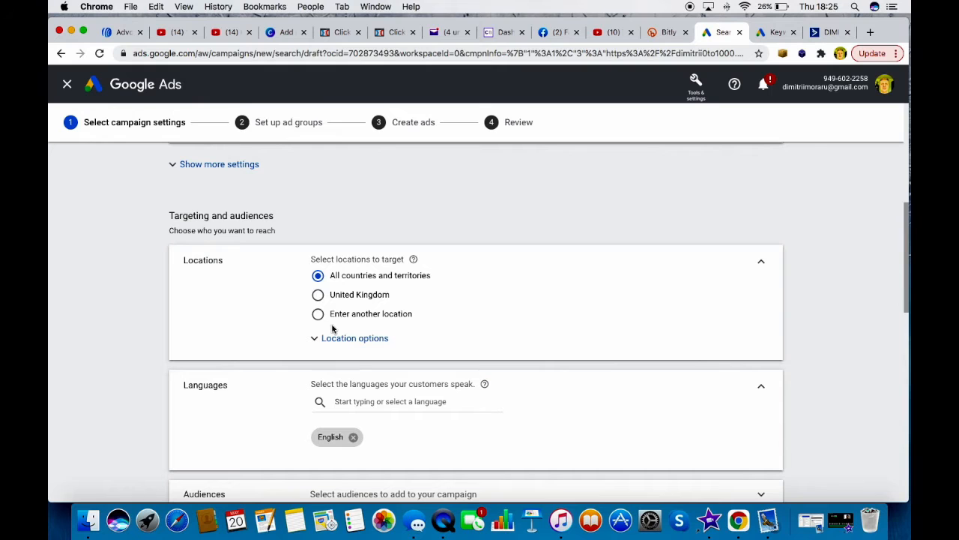
pyautogui.click(318, 314)
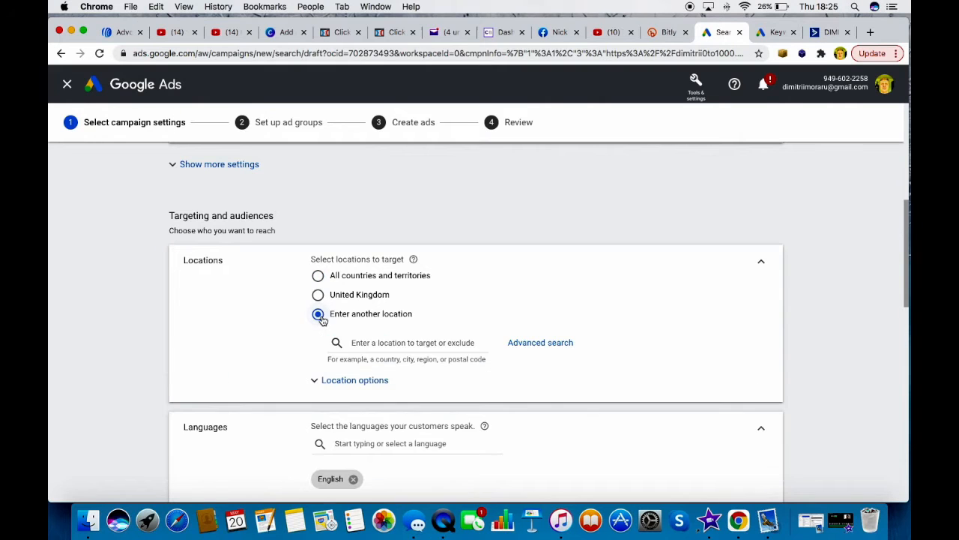
pyautogui.scroll(-4, 412, 327)
pyautogui.scroll(3, 412, 327)
pyautogui.scroll(1, 412, 327)
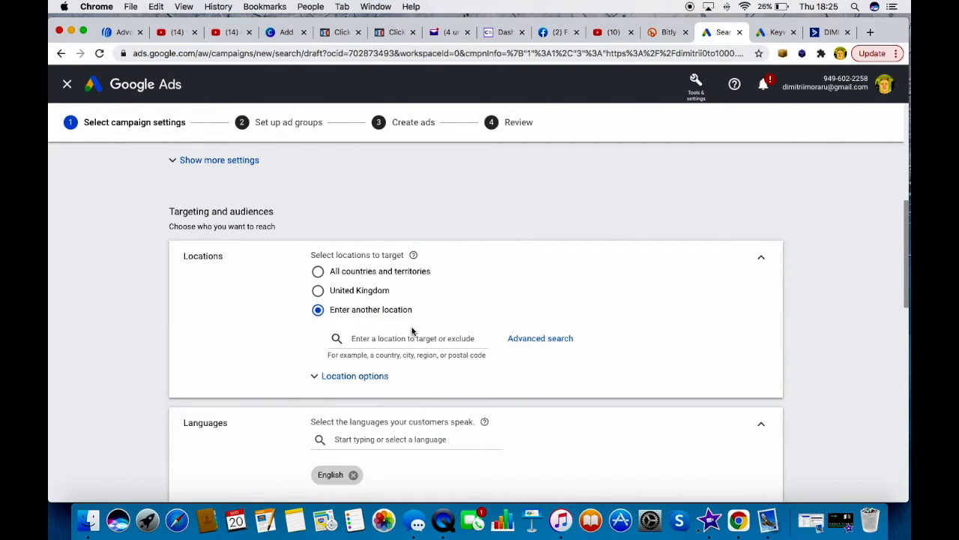
# Add the United States, the United Kingdom and Canada as targeted locations.
pyautogui.click(421, 335)
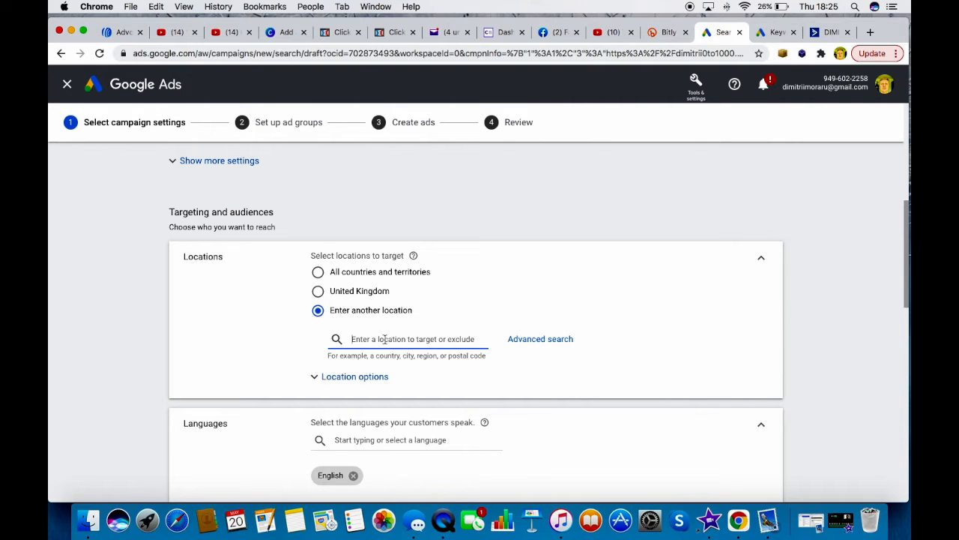
pyautogui.write('uni')
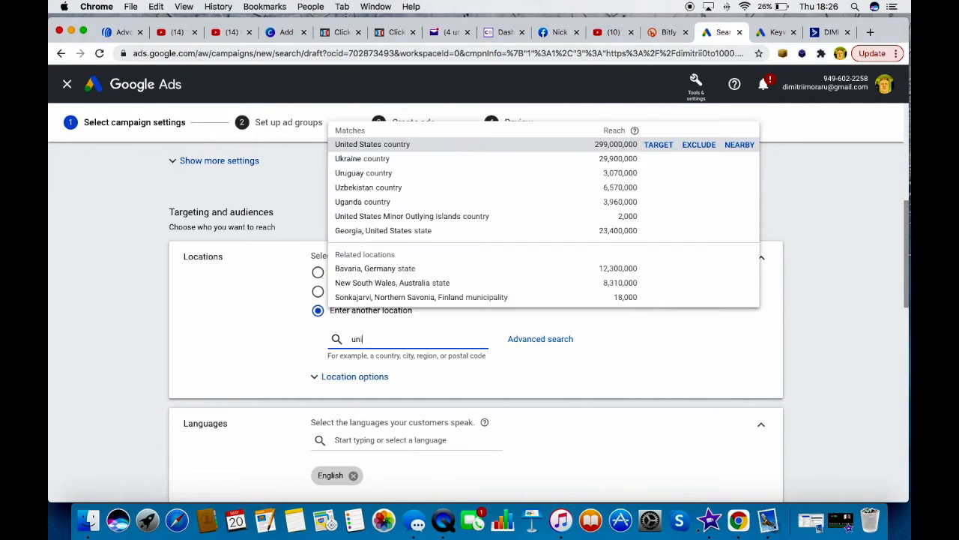
pyautogui.click(369, 146)
pyautogui.click(383, 387)
pyautogui.write('uni')
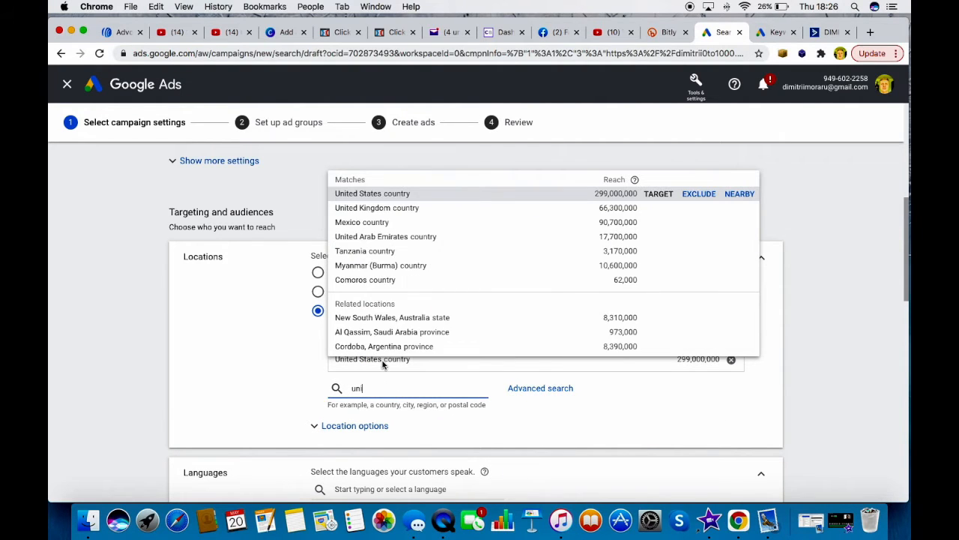
pyautogui.click(366, 212)
pyautogui.click(392, 401)
pyautogui.write('can')
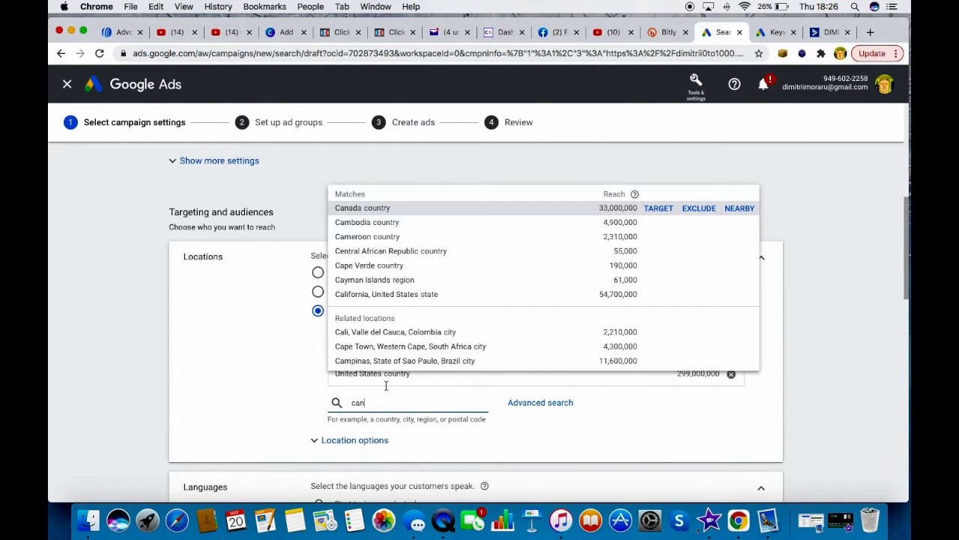
pyautogui.click(362, 209)
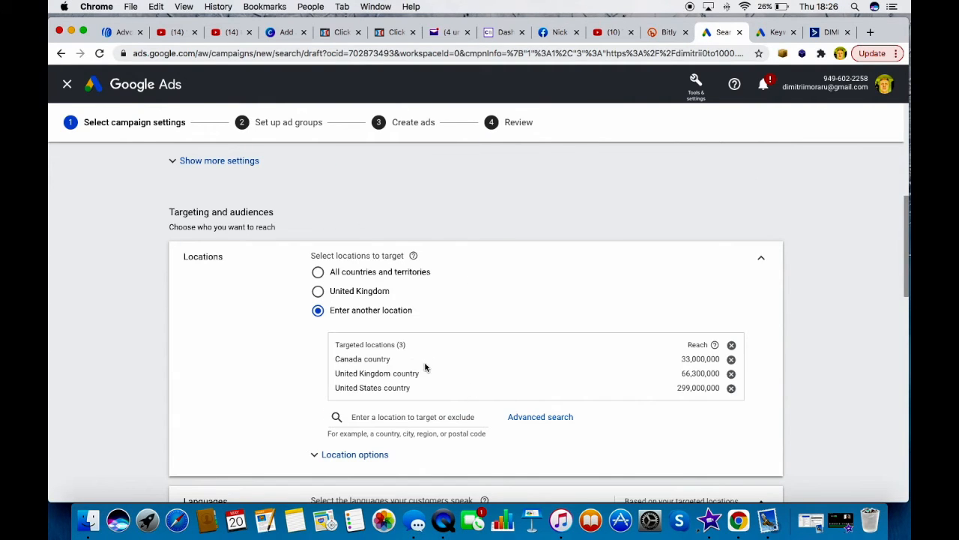
# Set the location target option to Presence: People in or regularly in your targeted locations.
pyautogui.scroll(-3, 419, 366)
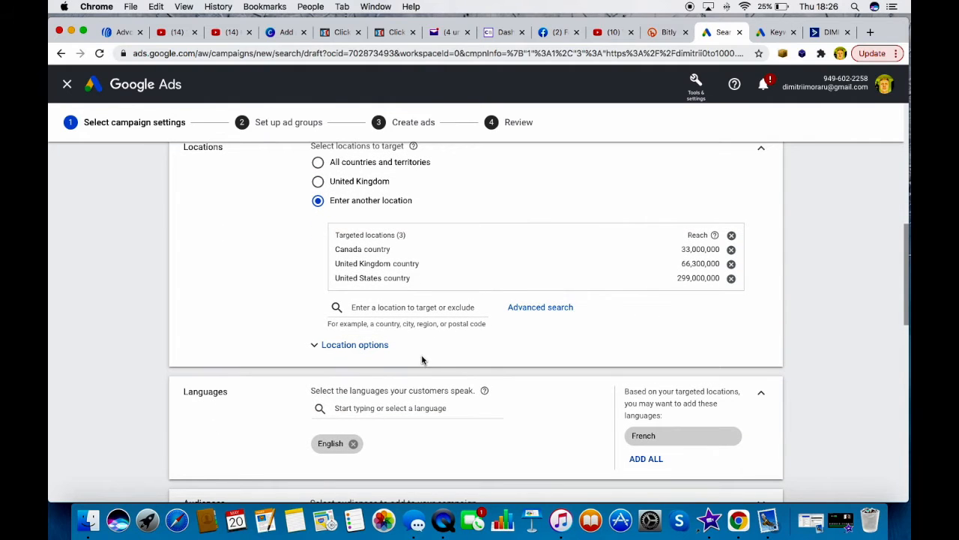
pyautogui.click(369, 347)
pyautogui.scroll(-3, 417, 355)
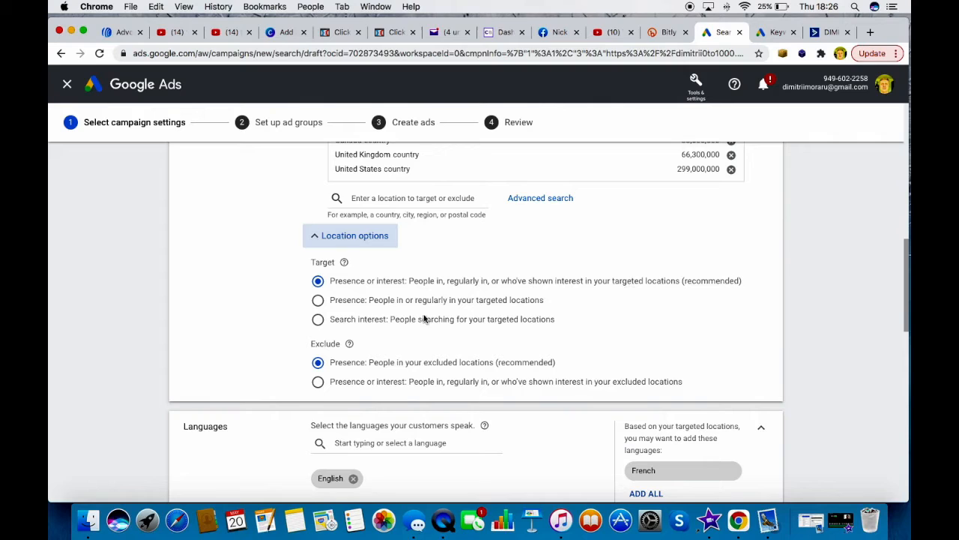
pyautogui.click(316, 300)
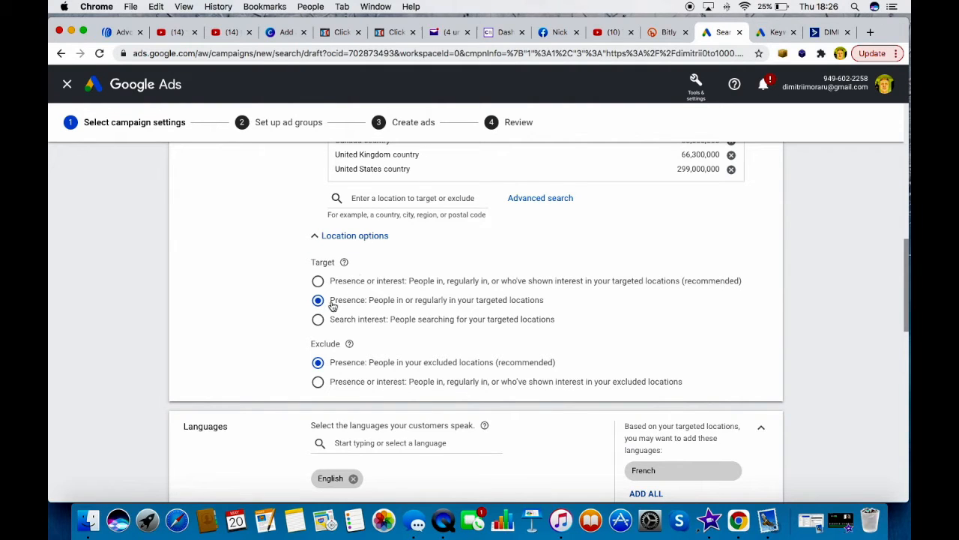
pyautogui.scroll(-5, 333, 306)
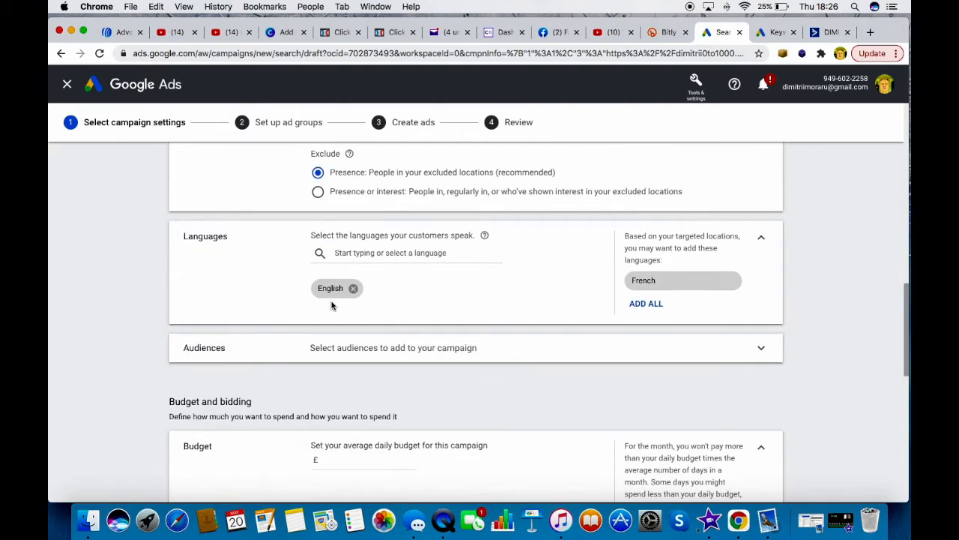
pyautogui.scroll(2, 330, 307)
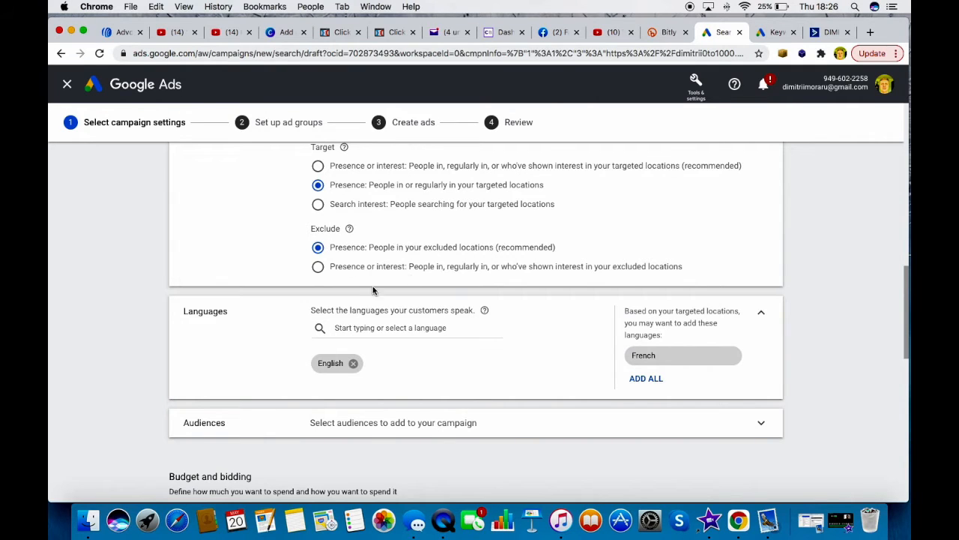
pyautogui.scroll(-2, 448, 249)
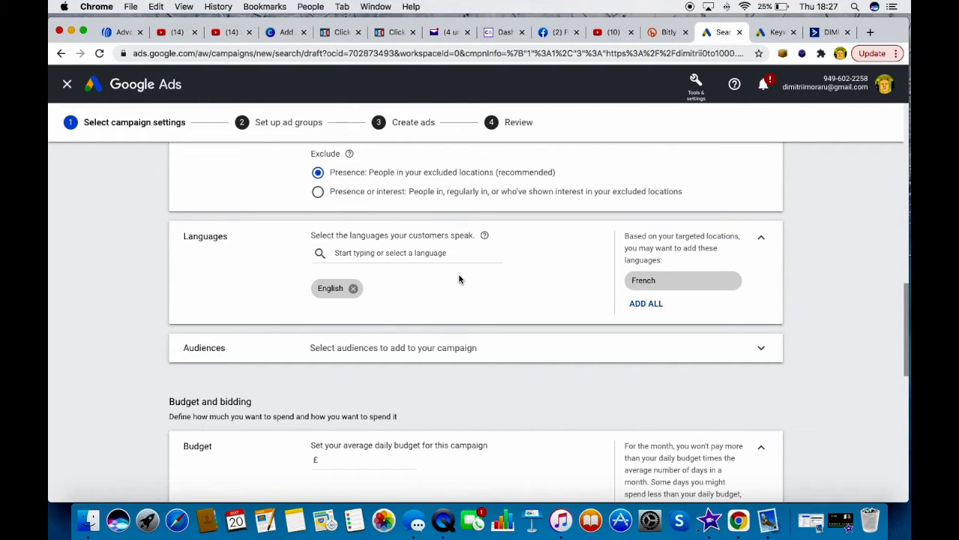
# Examine the suggested audiences and the audience targeting settings offered for the campaign, then collapse the Audiences section.
pyautogui.scroll(-2, 472, 288)
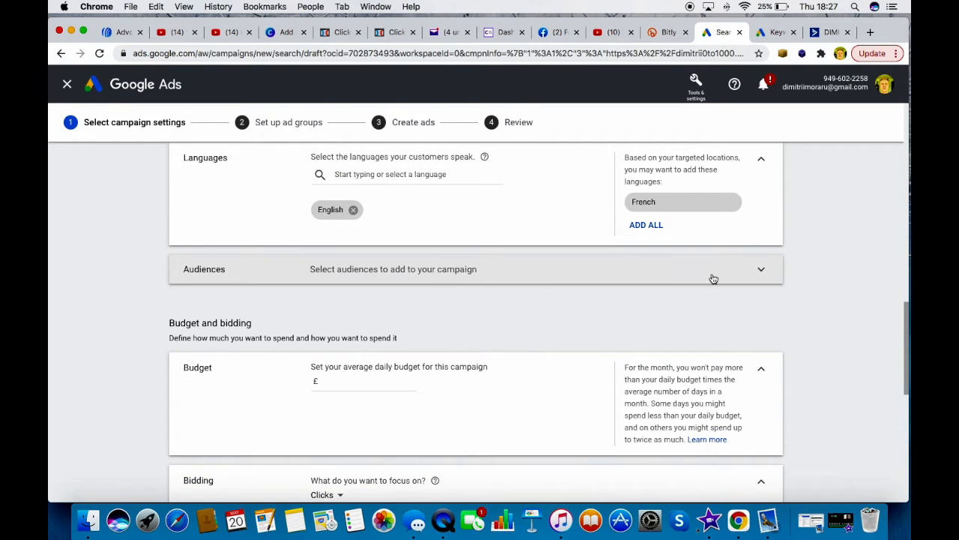
pyautogui.click(751, 276)
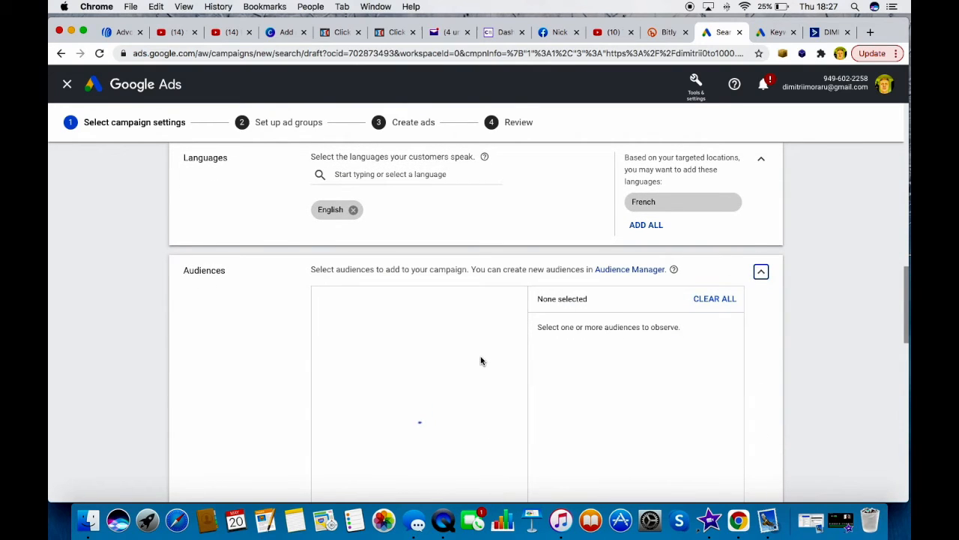
pyautogui.scroll(-6, 480, 362)
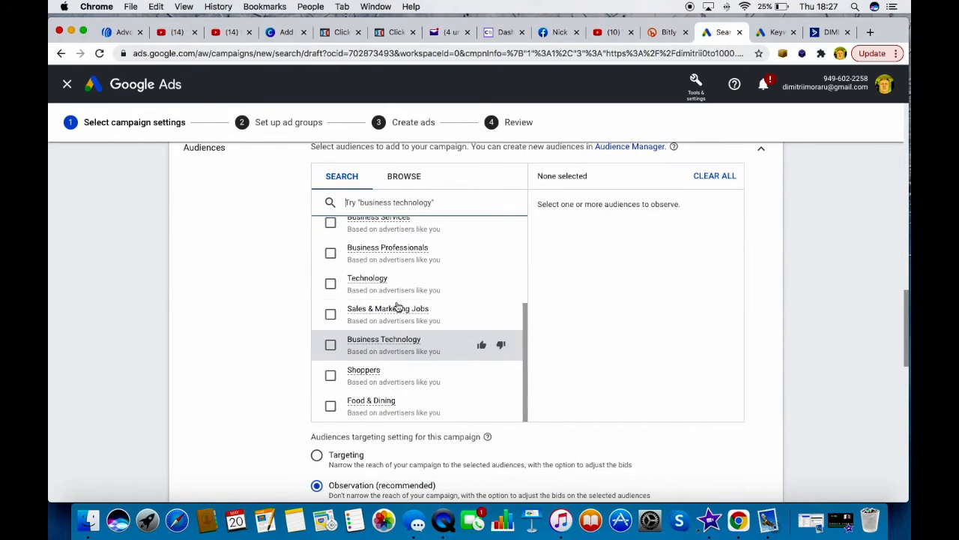
pyautogui.scroll(5, 414, 268)
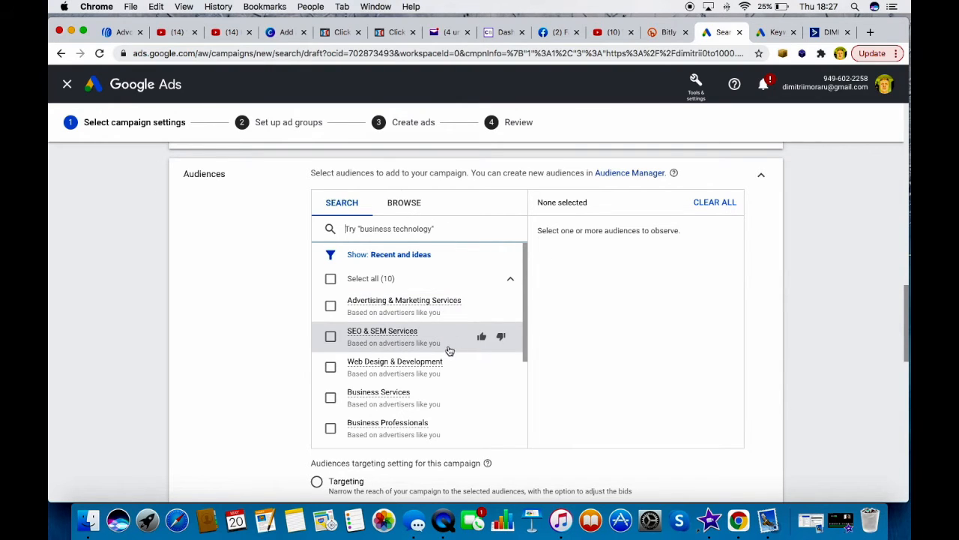
pyautogui.scroll(-10, 449, 350)
pyautogui.scroll(3, 444, 351)
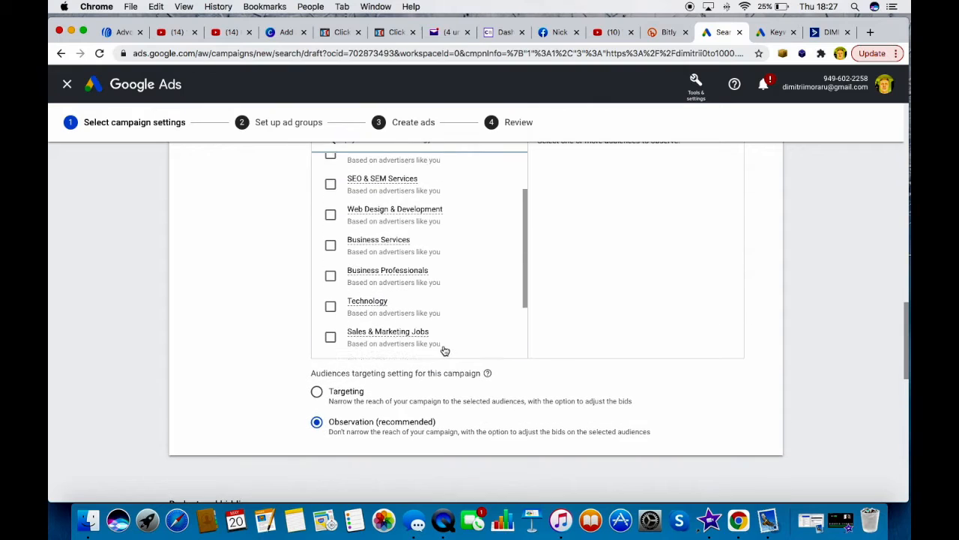
pyautogui.scroll(6, 445, 350)
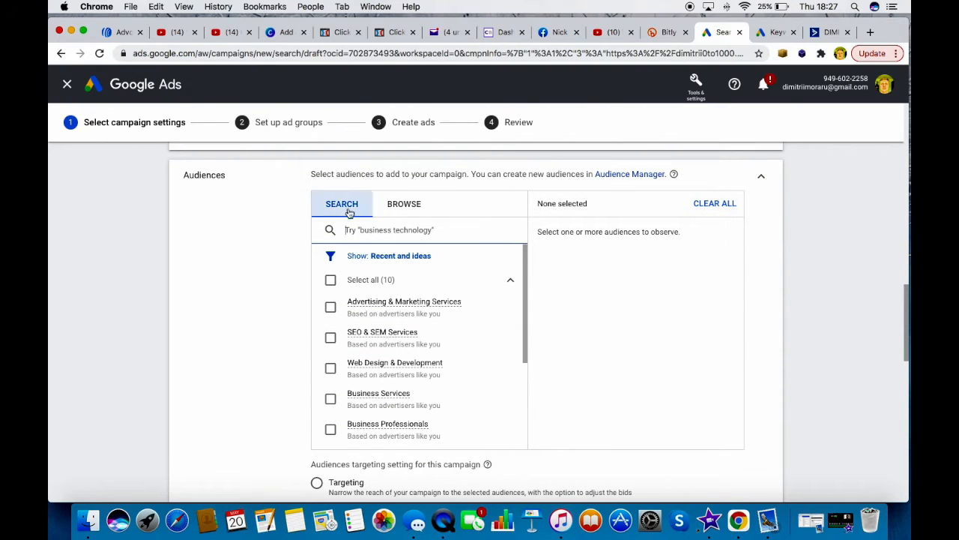
pyautogui.click(760, 178)
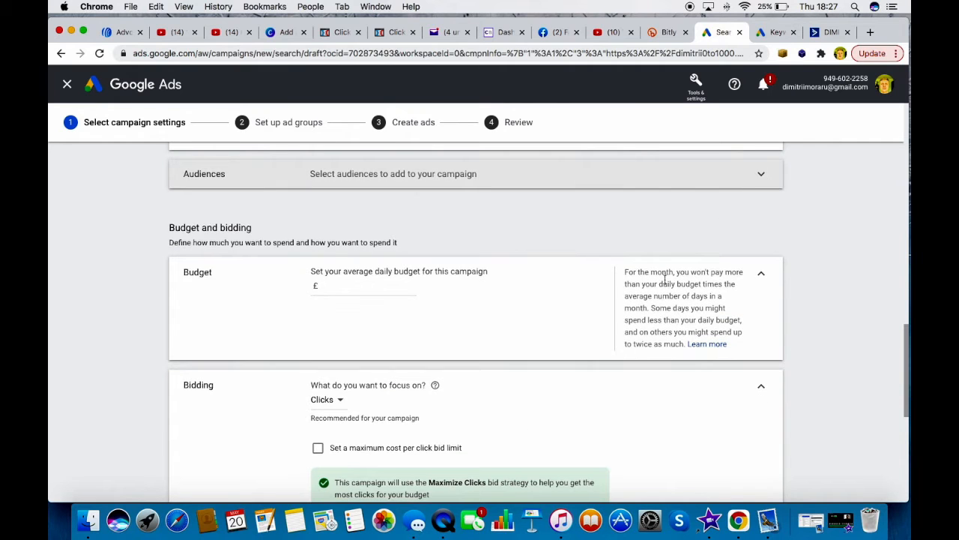
# Set the campaign's average daily budget to £10.
pyautogui.scroll(-1, 524, 296)
pyautogui.click(339, 267)
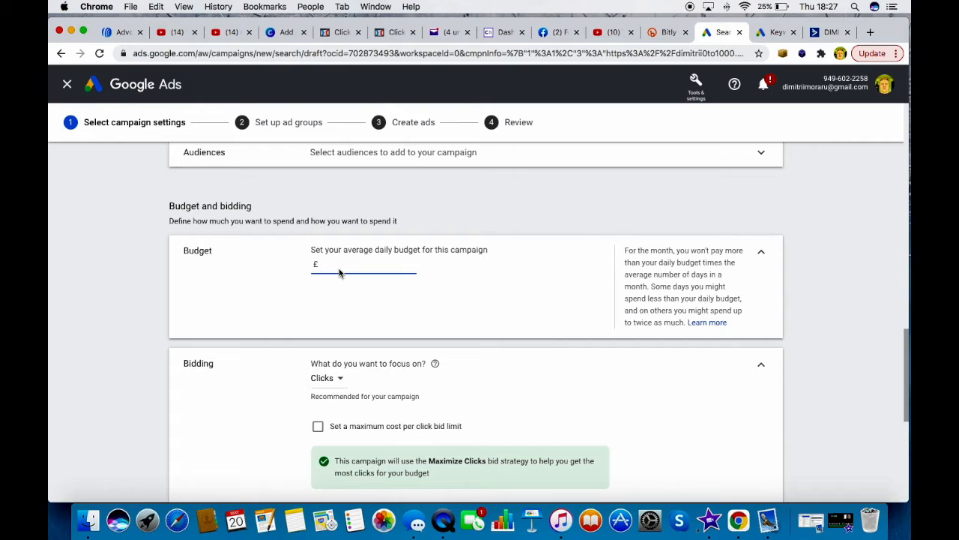
pyautogui.write('1')
# Review the bidding focus options and choose Clicks as what the campaign focuses on.
pyautogui.scroll(-4, 395, 317)
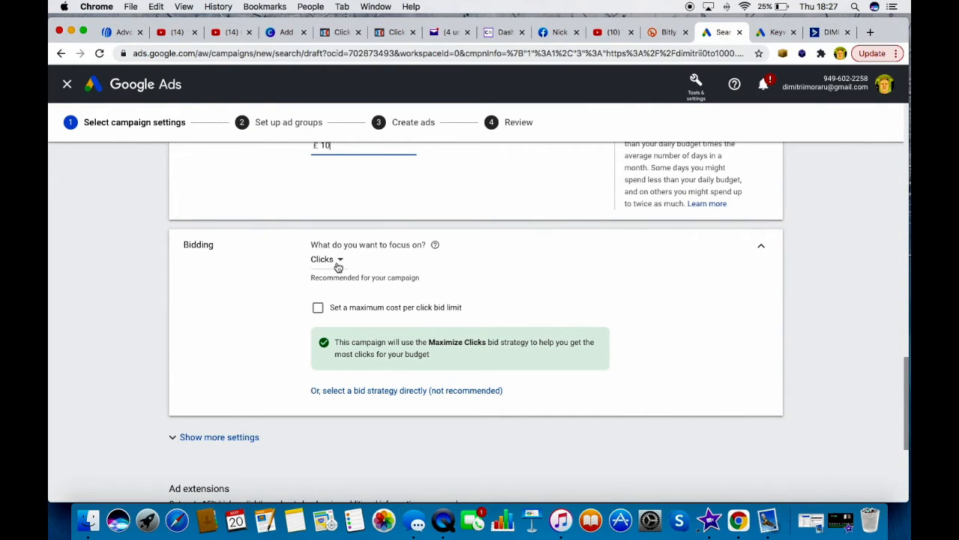
pyautogui.click(340, 262)
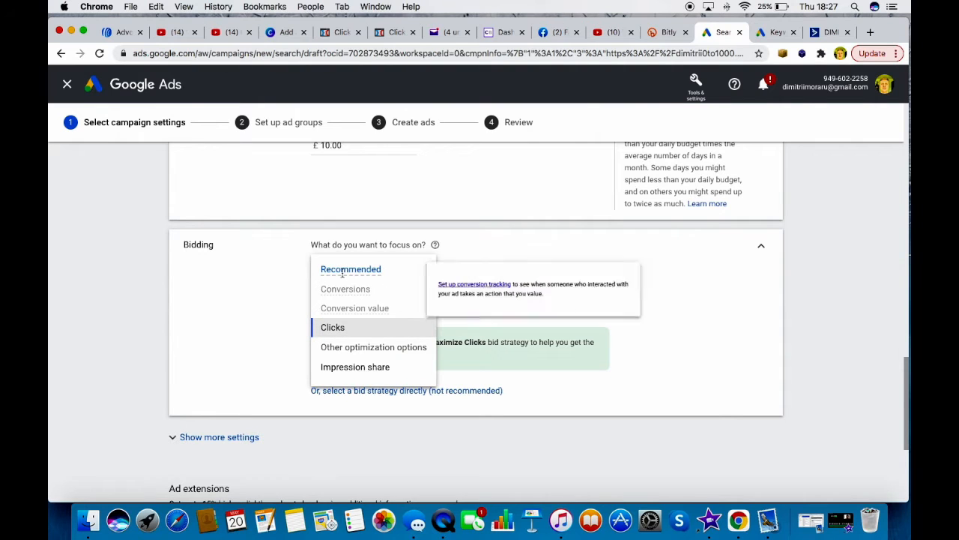
pyautogui.moveTo(352, 368)
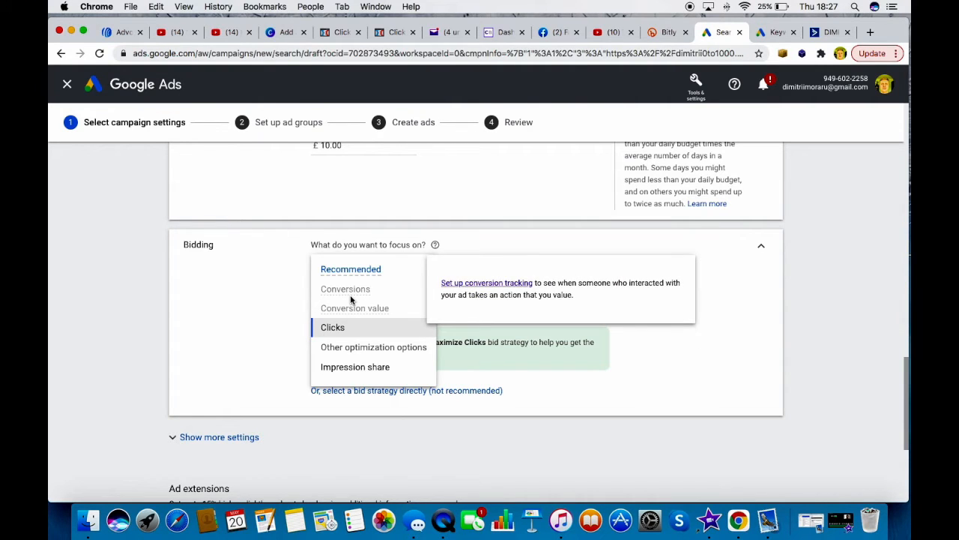
pyautogui.click(344, 332)
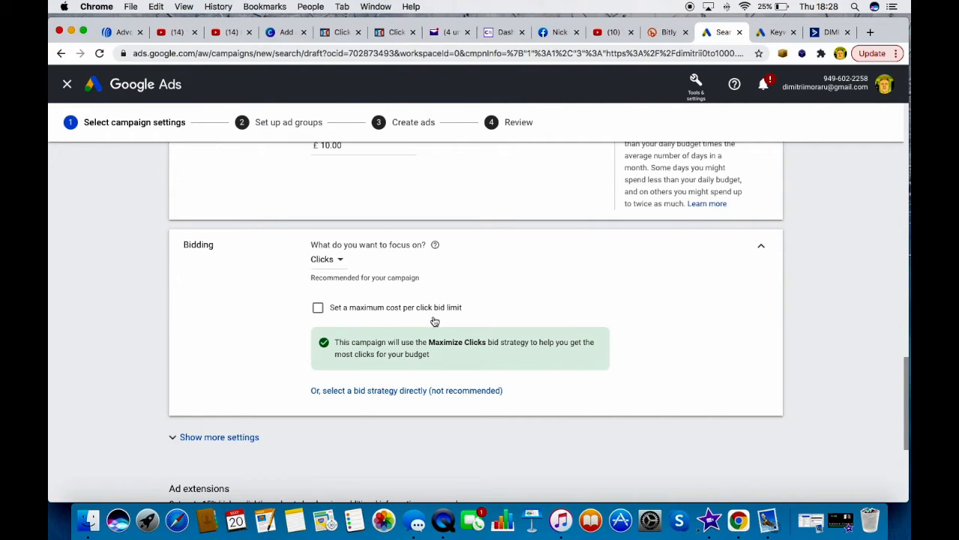
pyautogui.click(317, 309)
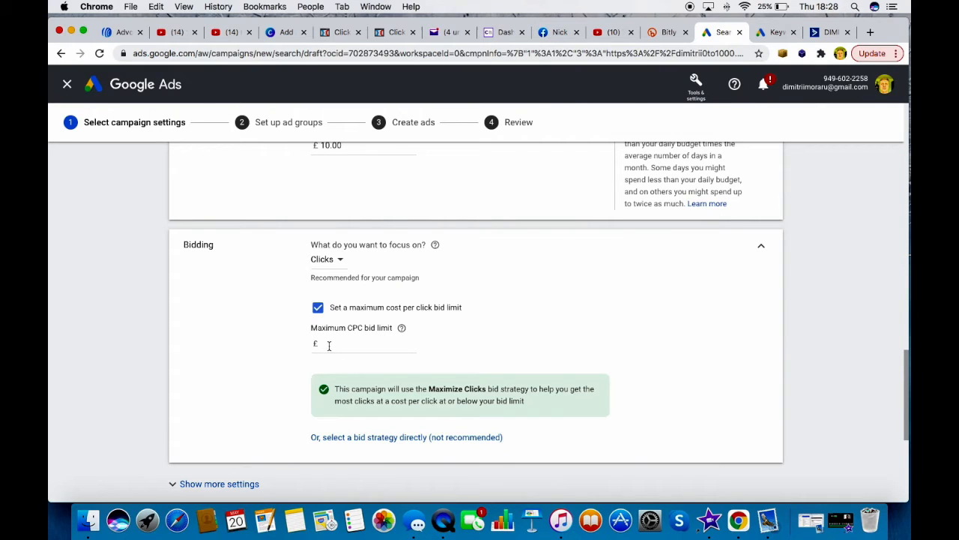
pyautogui.click(328, 345)
pyautogui.click(319, 309)
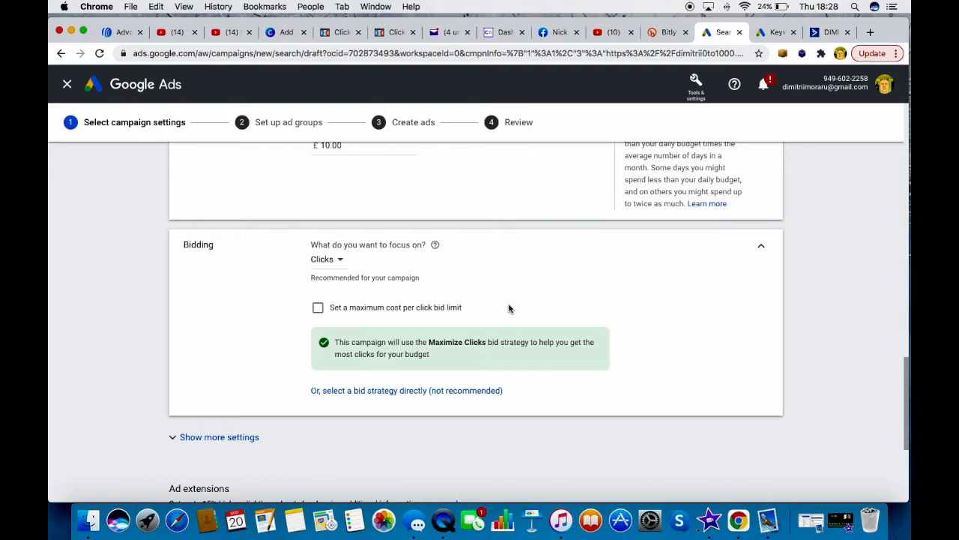
# Look over the additional settings and ad extensions without adding any, and save the campaign settings to continue to ad group setup.
pyautogui.scroll(-1, 504, 308)
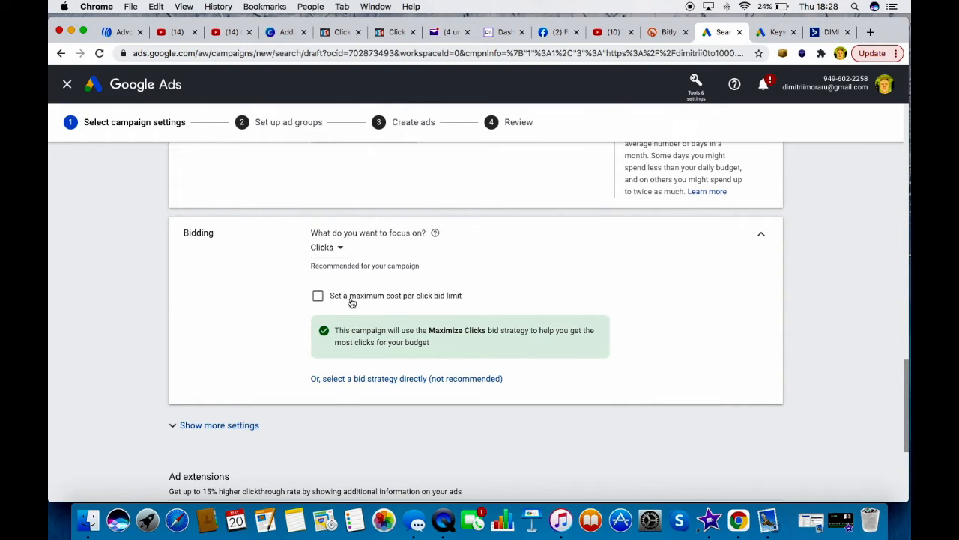
pyautogui.scroll(-5, 420, 311)
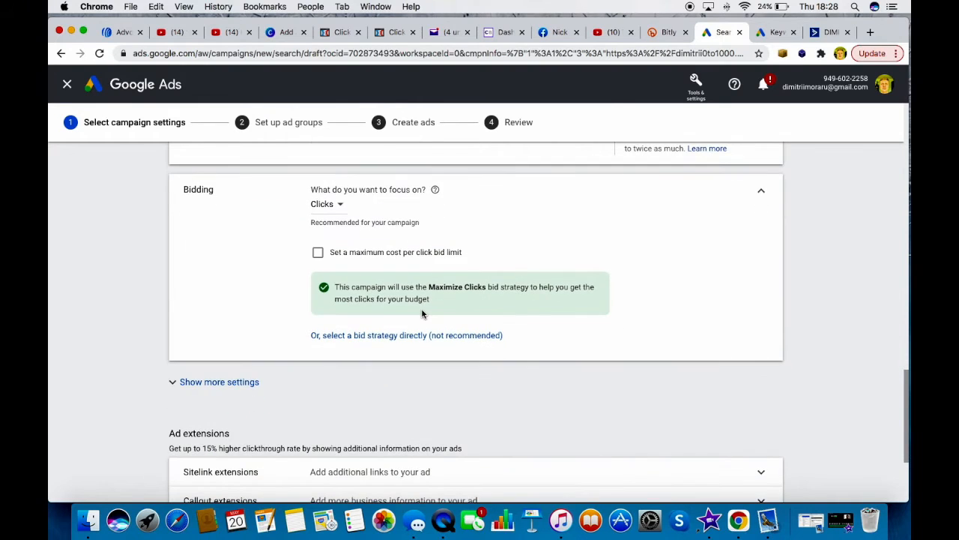
pyautogui.scroll(-1, 422, 314)
pyautogui.click(228, 249)
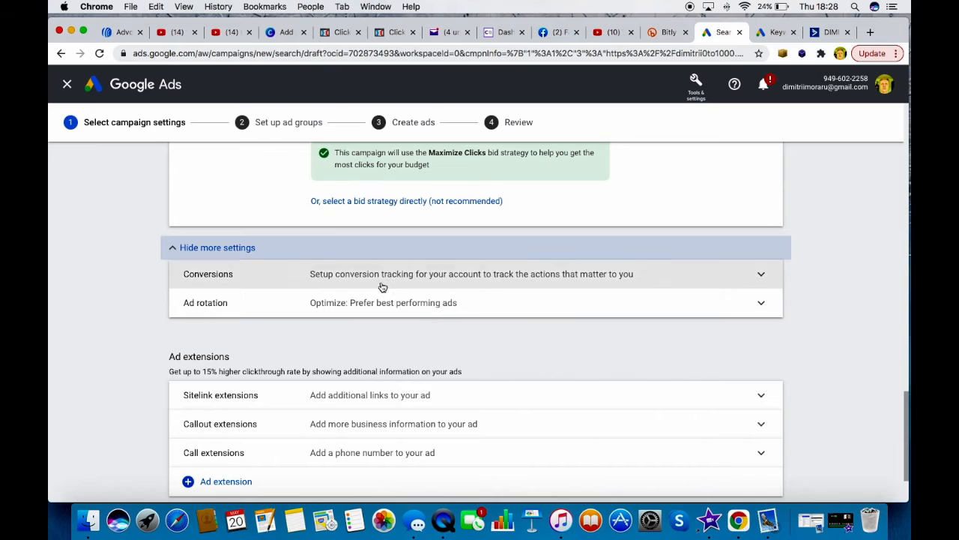
pyautogui.click(280, 256)
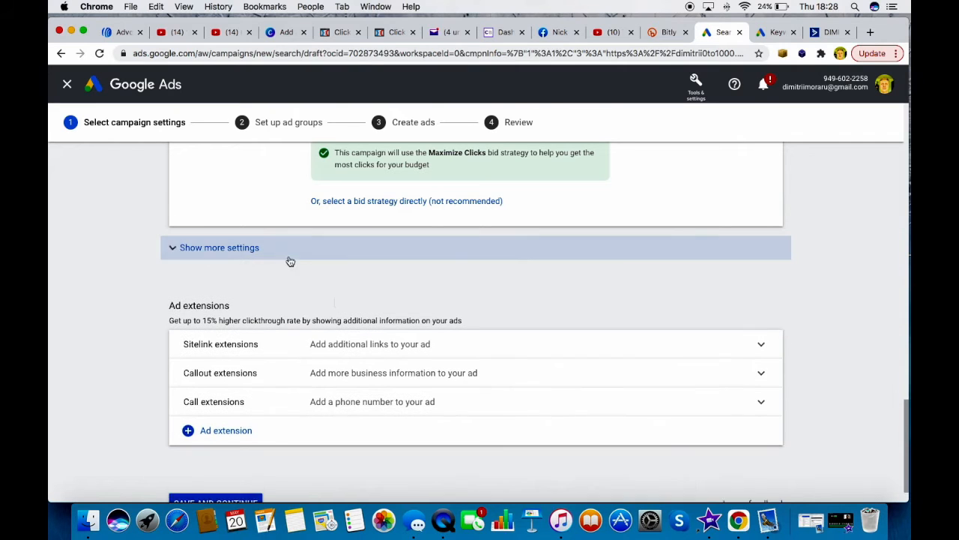
pyautogui.scroll(-1, 323, 322)
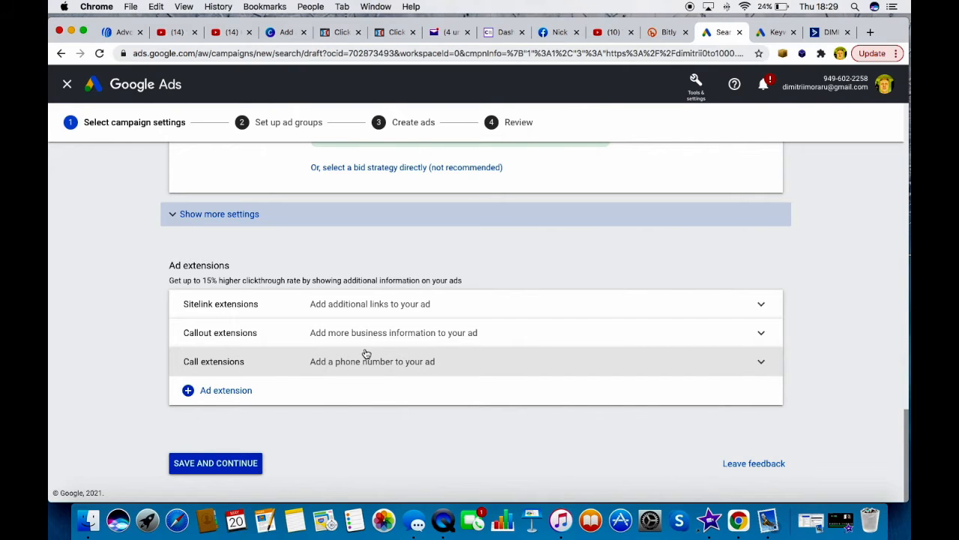
pyautogui.click(226, 463)
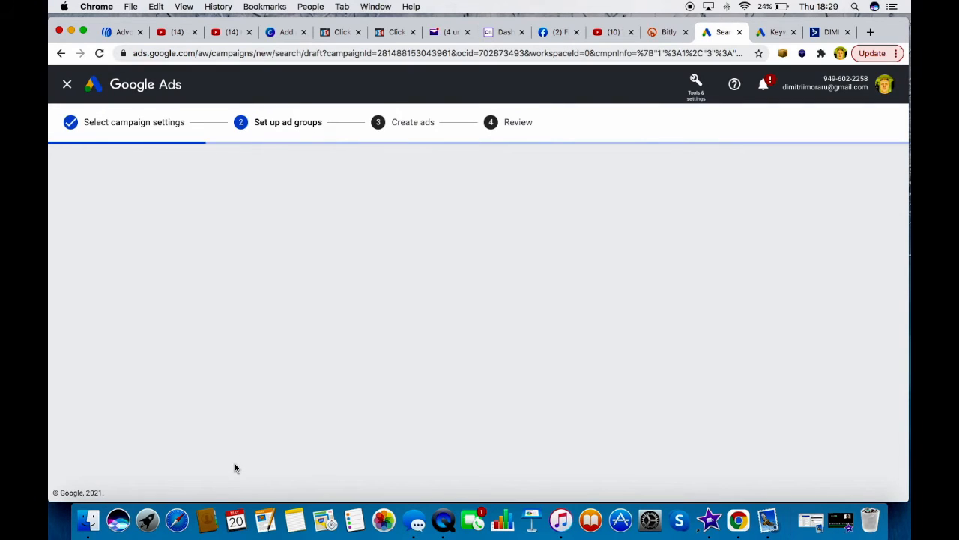
# Rename the standard ad group "handyman 1".
pyautogui.scroll(-2, 234, 461)
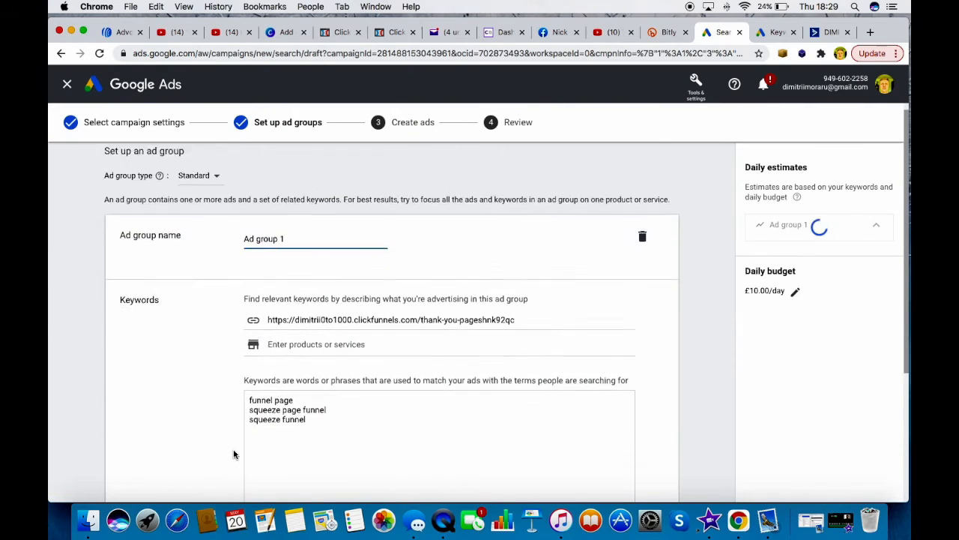
pyautogui.scroll(2, 277, 314)
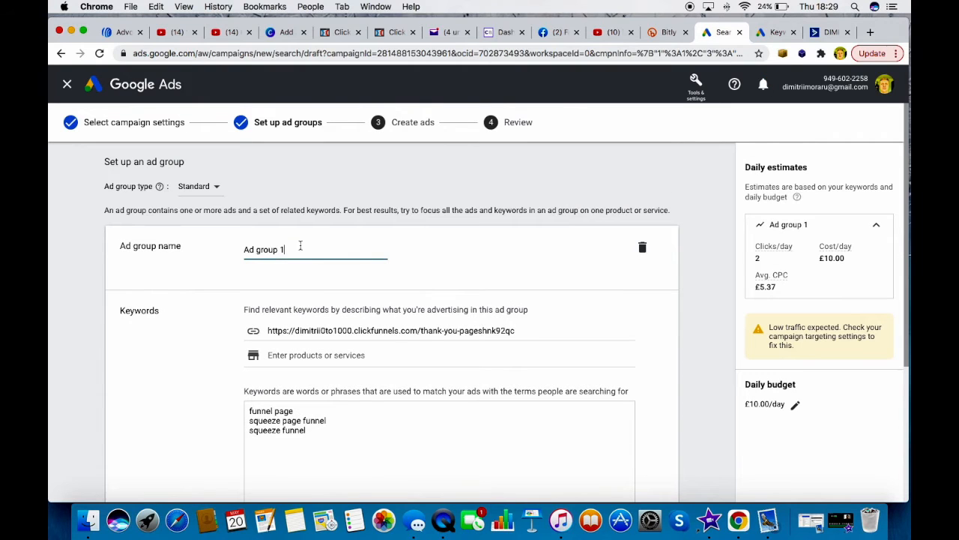
pyautogui.scroll(-1, 296, 245)
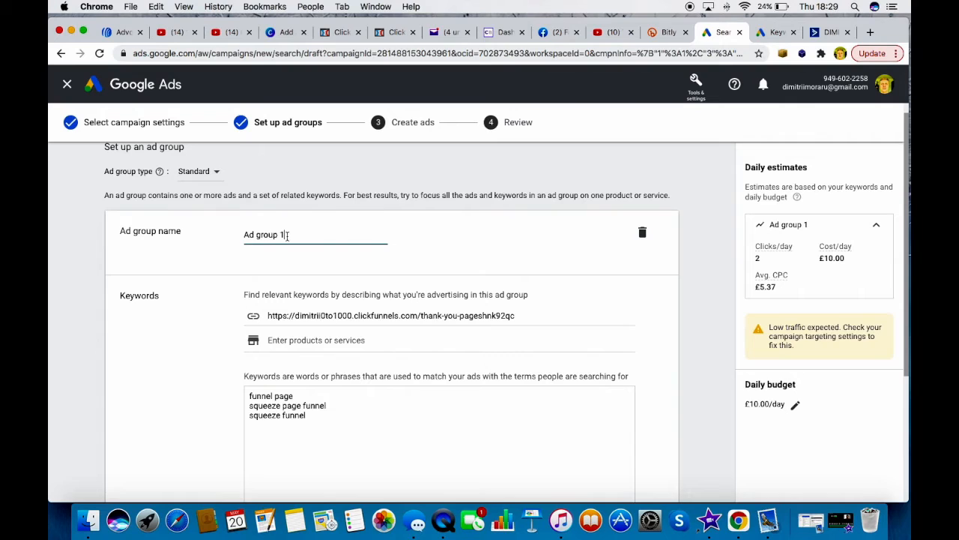
pyautogui.moveTo(286, 234); pyautogui.dragTo(223, 235)
pyautogui.write('handyman')
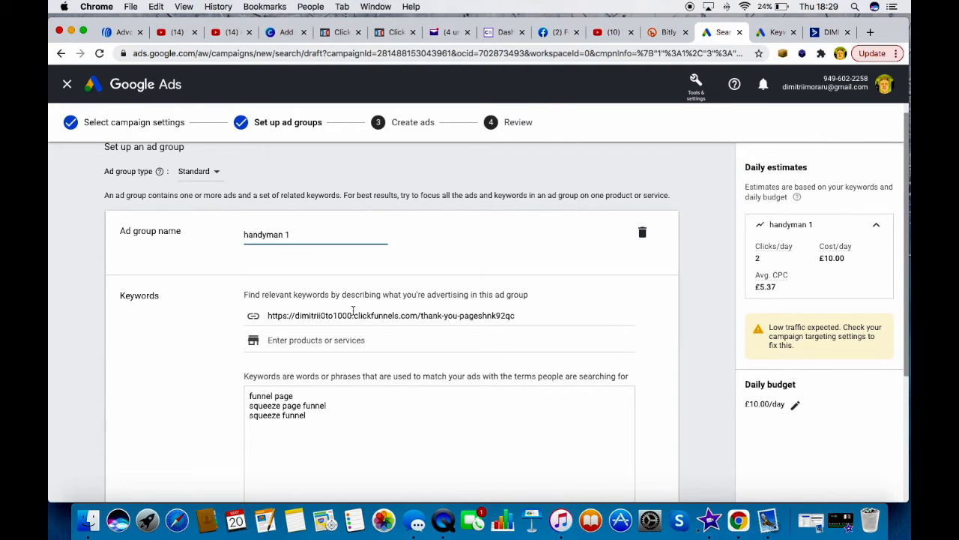
# Replace all the suggested keywords of the ad group with the broad match keyword "handyman services".
pyautogui.scroll(-3, 434, 322)
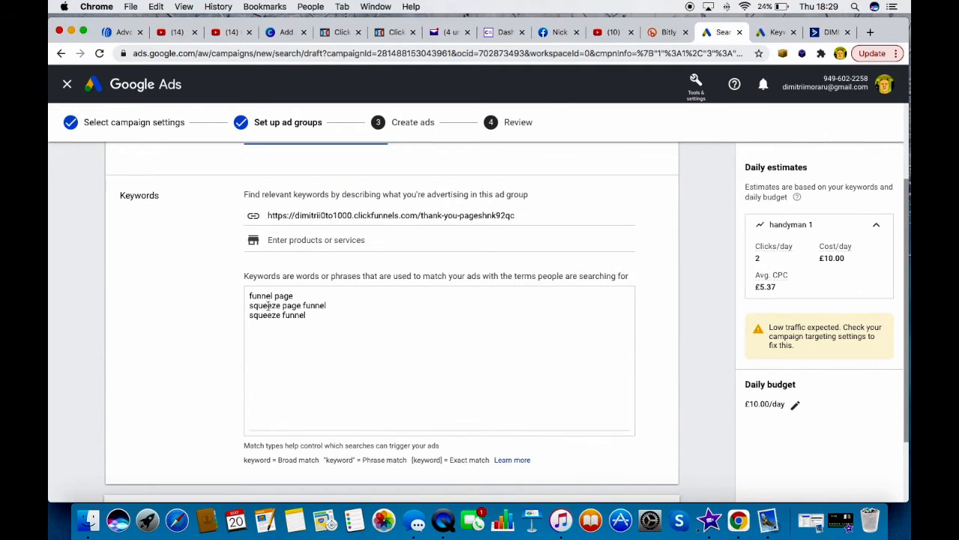
pyautogui.scroll(1, 309, 251)
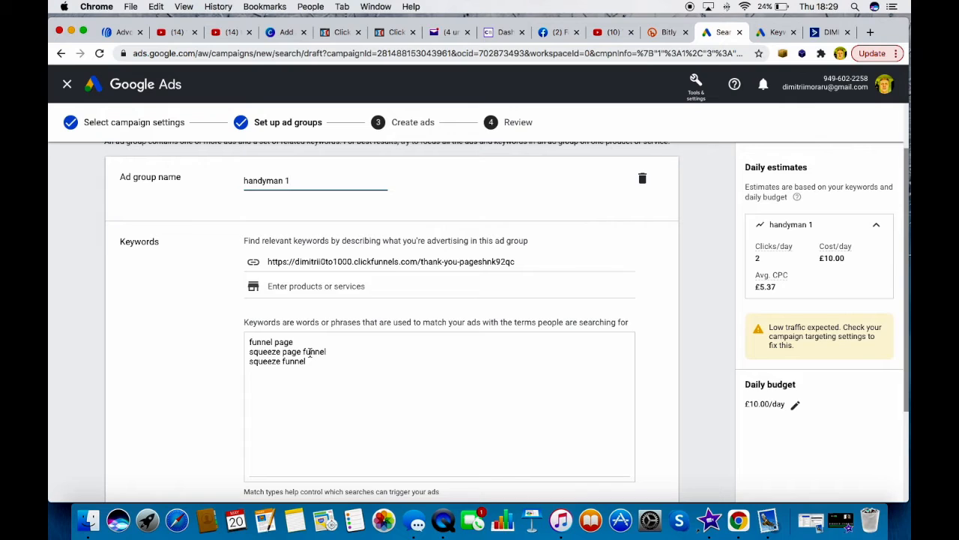
pyautogui.moveTo(330, 378); pyautogui.dragTo(240, 336)
pyautogui.press('BackSpace')
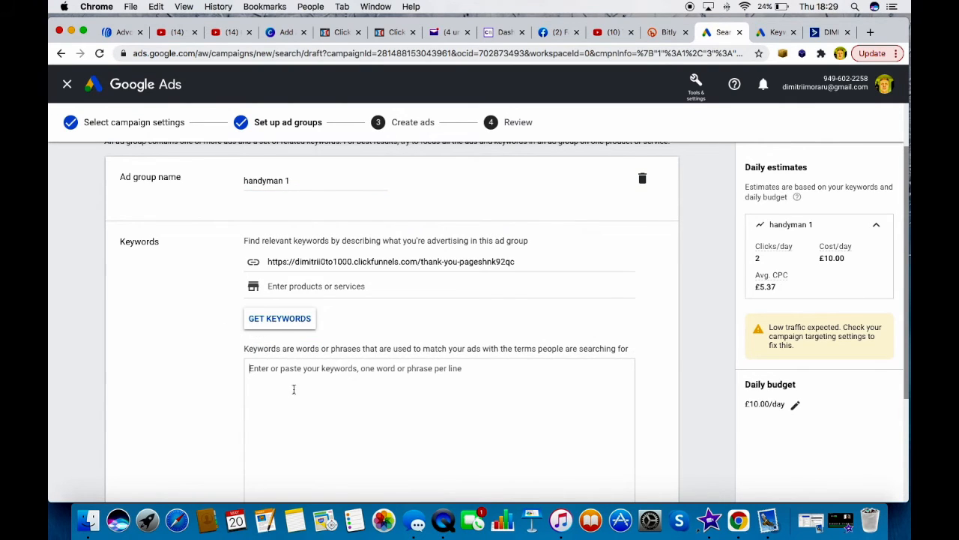
pyautogui.write('hansy')
pyautogui.press('BackSpace')
pyautogui.press('BackSpace')
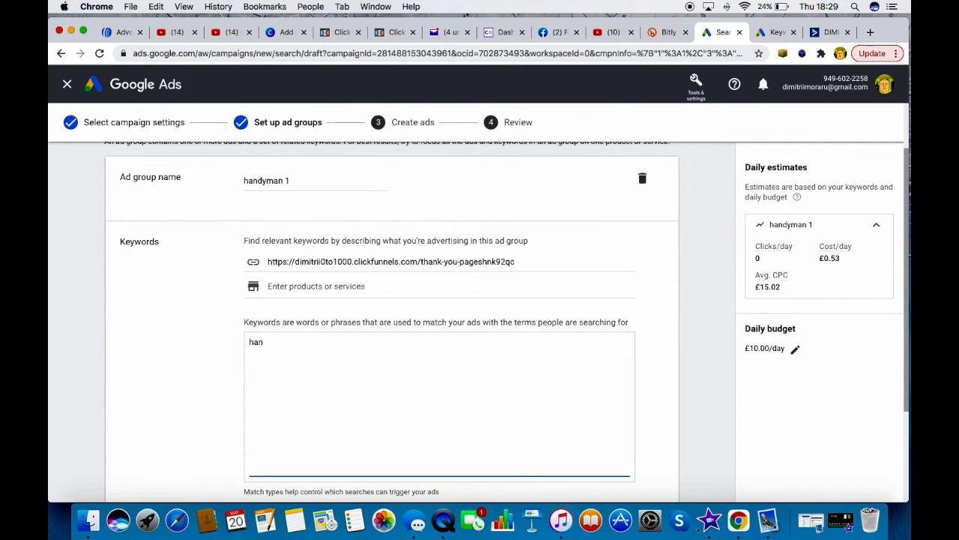
pyautogui.write('dyman services')
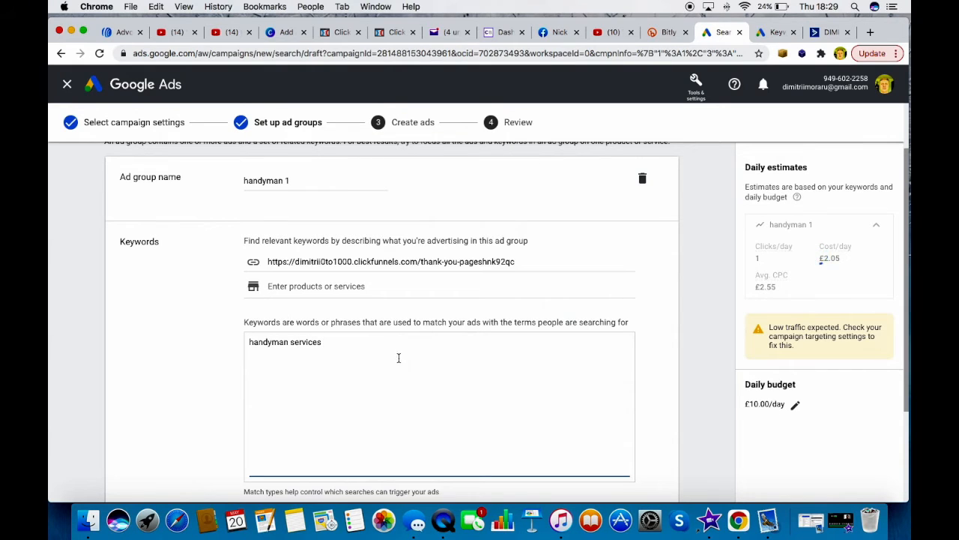
# Open Keyword Planner in a new browser tab and switch to it, leaving the campaign draft open.
pyautogui.click(697, 95)
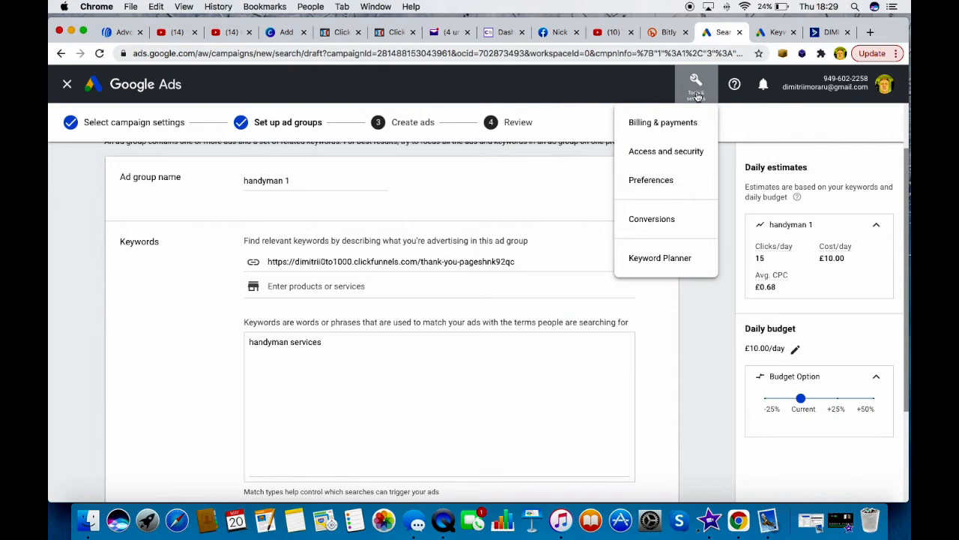
pyautogui.rightClick(671, 262)
pyautogui.click(687, 257)
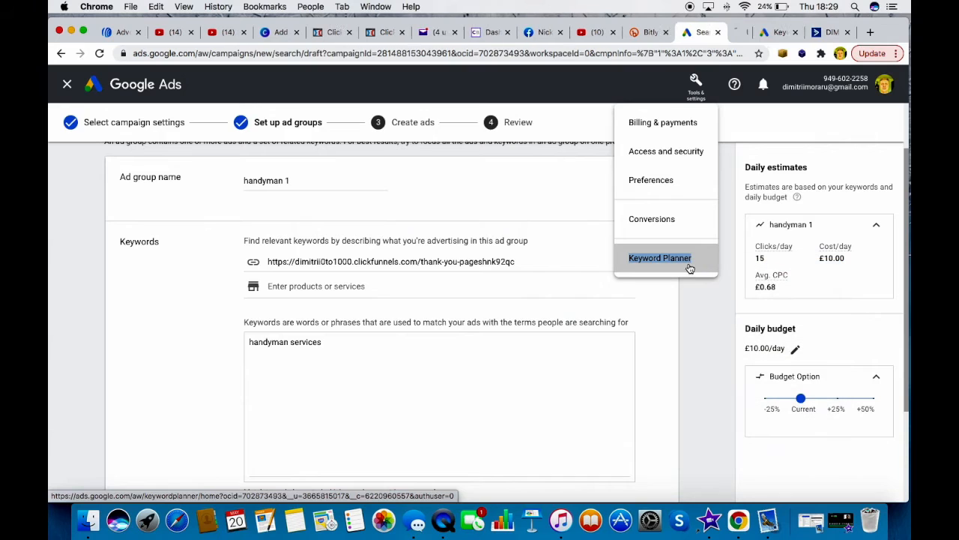
pyautogui.click(727, 31)
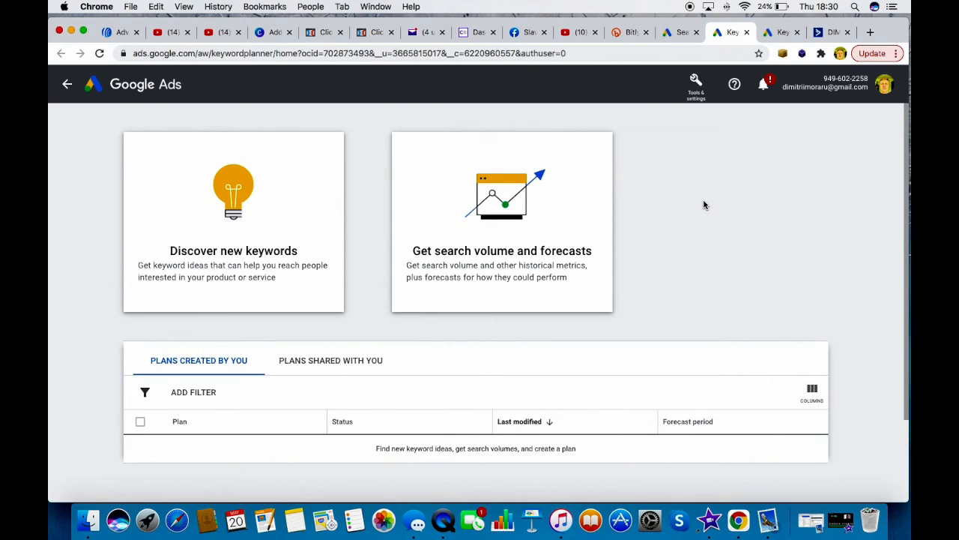
# Search Keyword Planner for new keyword ideas related to "handyman" in English for the United Kingdom.
pyautogui.scroll(-1, 703, 198)
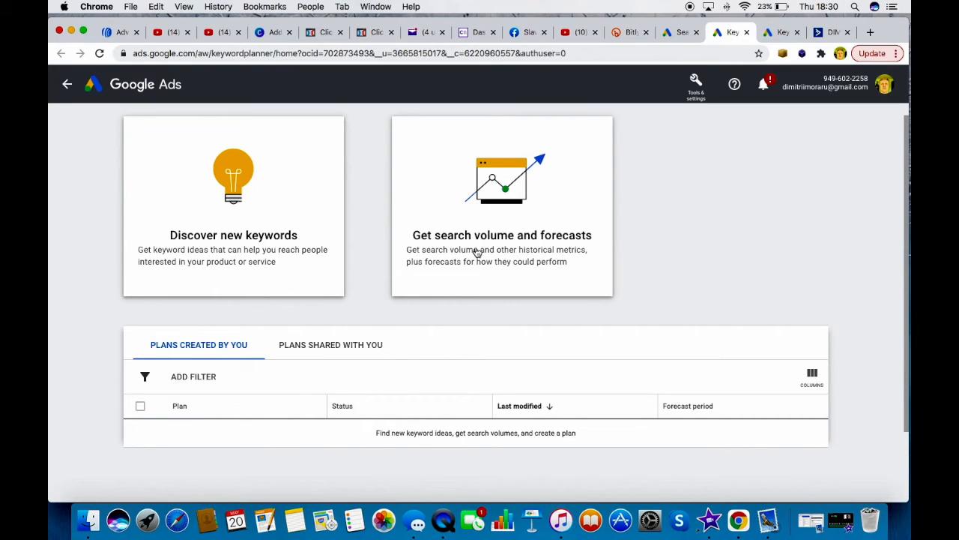
pyautogui.click(240, 239)
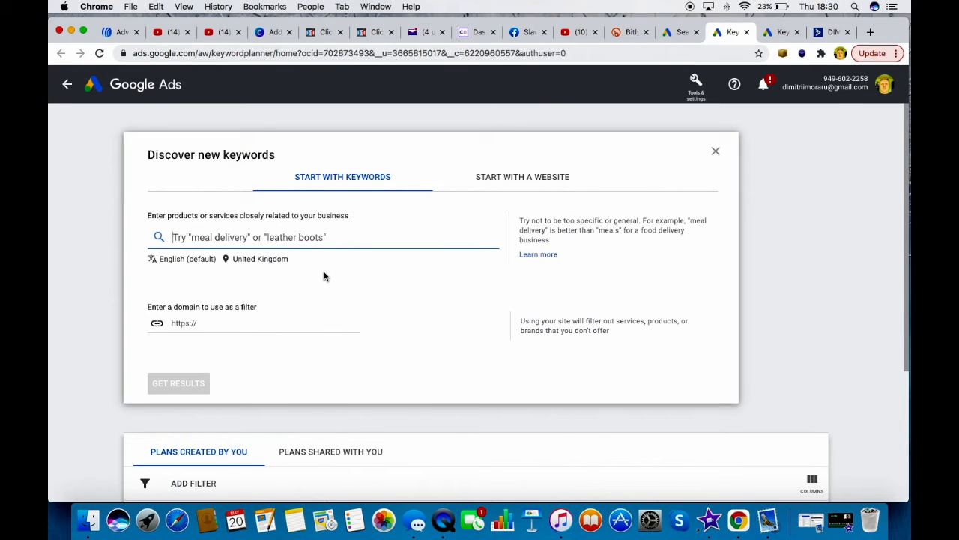
pyautogui.write('handy')
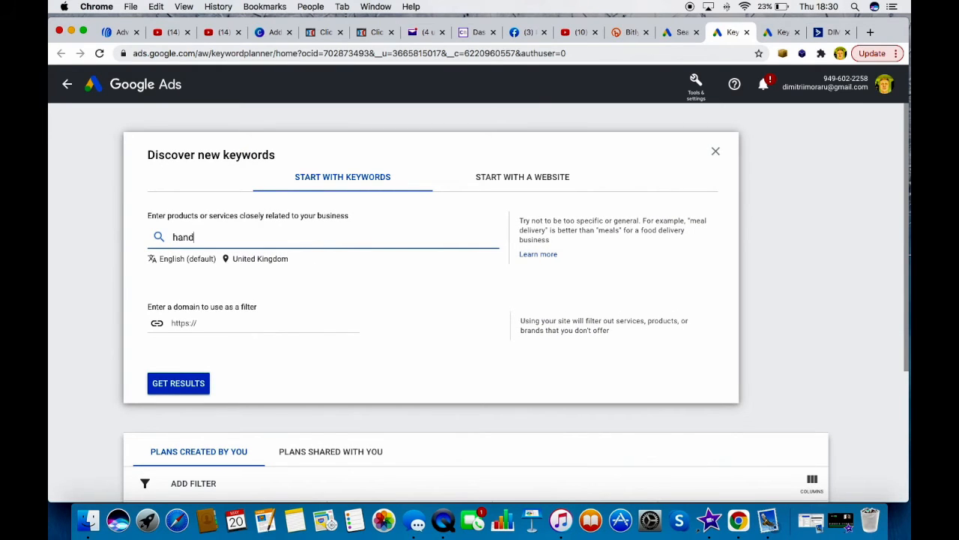
pyautogui.write('man')
pyautogui.click(182, 385)
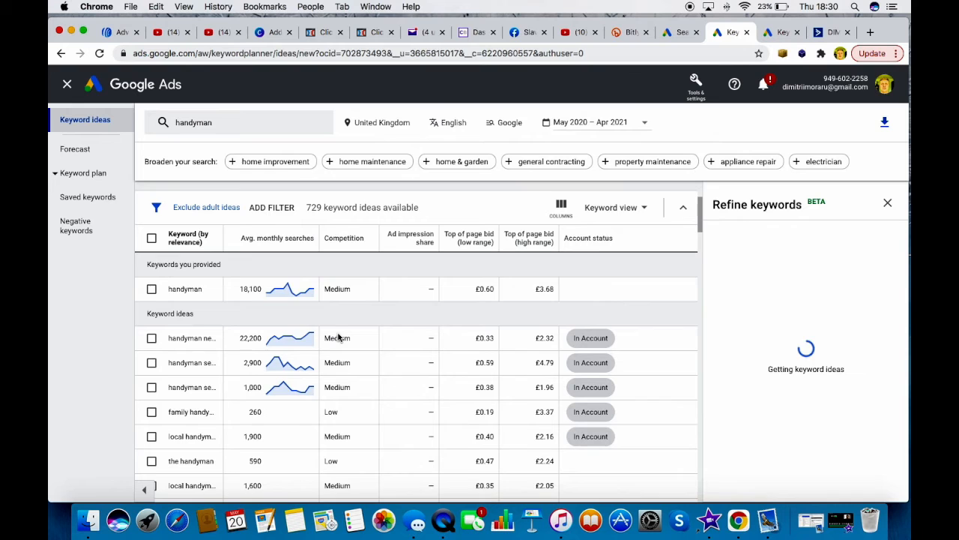
# Examine the handyman keyword ideas, comparing their monthly searches, competition and top-of-page bid ranges.
pyautogui.scroll(-3, 338, 338)
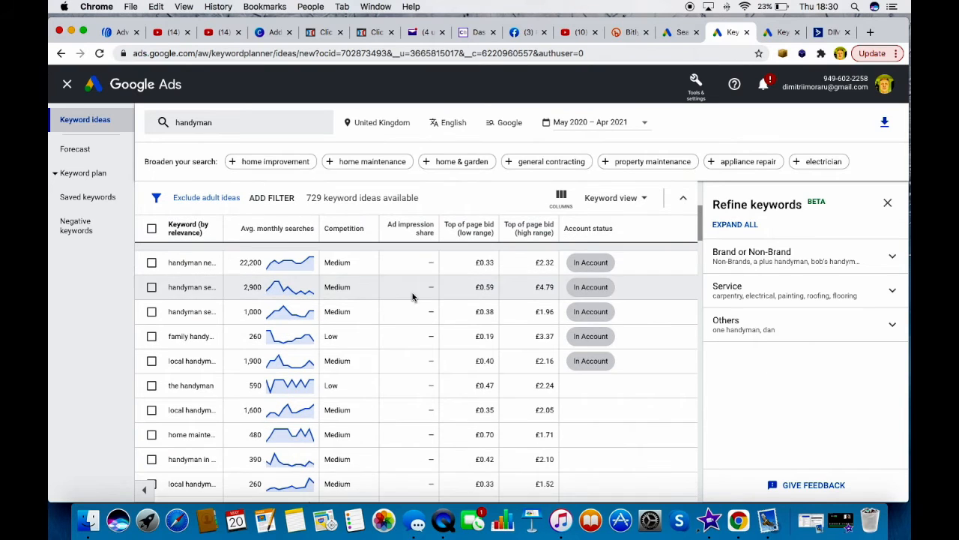
pyautogui.scroll(5, 416, 298)
pyautogui.scroll(-2, 353, 413)
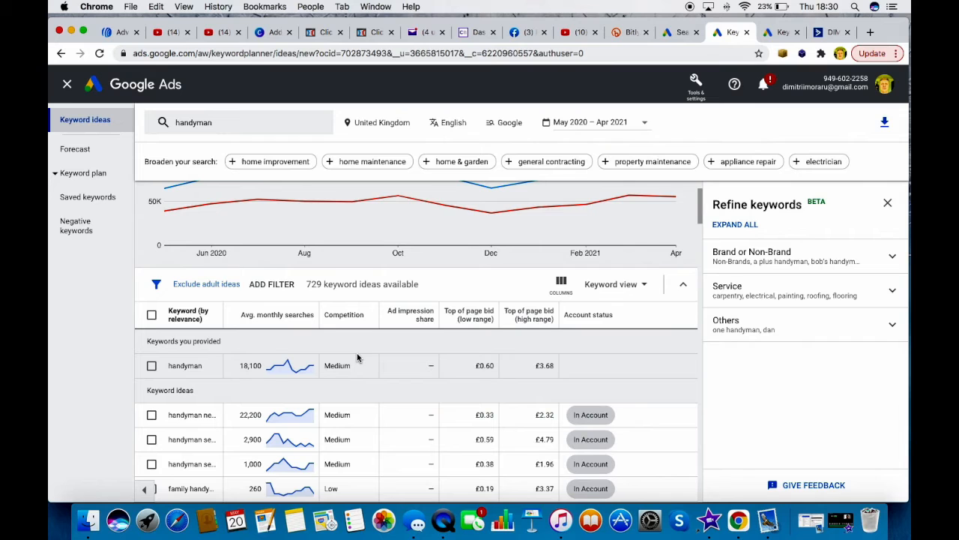
pyautogui.scroll(-1, 329, 366)
pyautogui.scroll(-2, 360, 366)
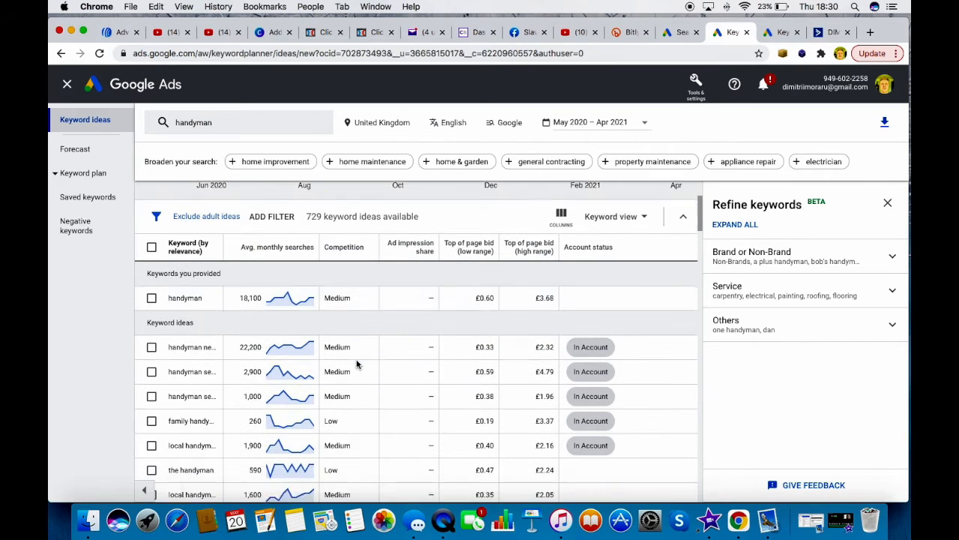
pyautogui.scroll(-10, 357, 407)
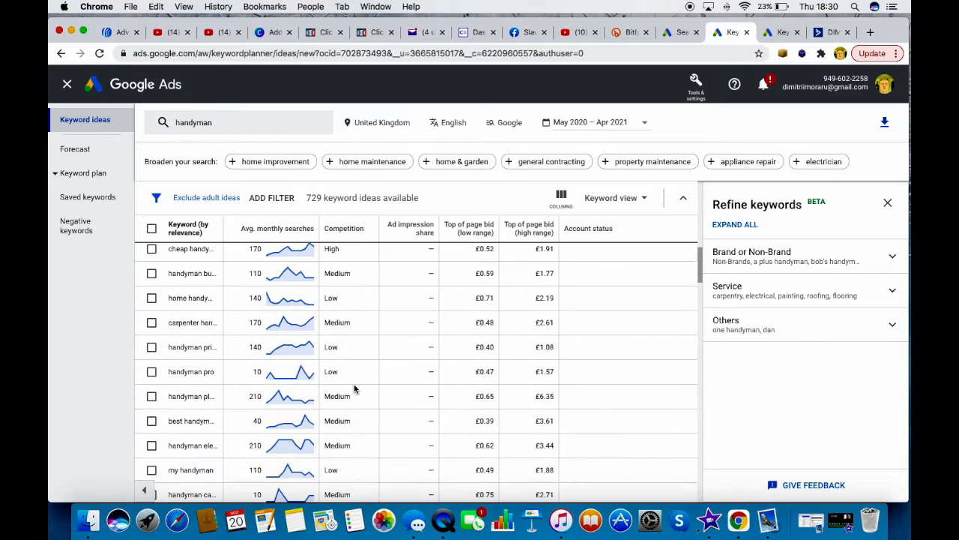
pyautogui.scroll(10, 353, 419)
pyautogui.scroll(5, 351, 432)
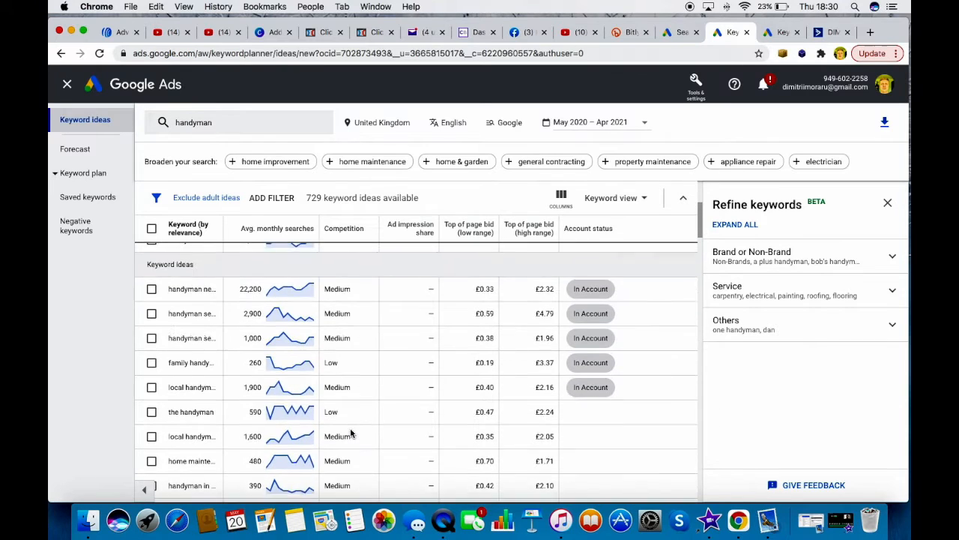
pyautogui.scroll(3, 308, 401)
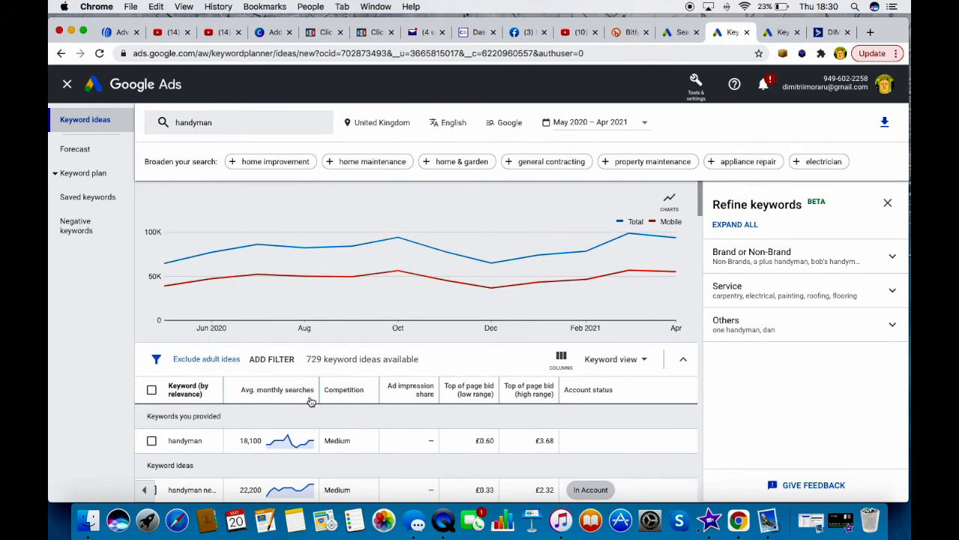
pyautogui.scroll(-5, 309, 402)
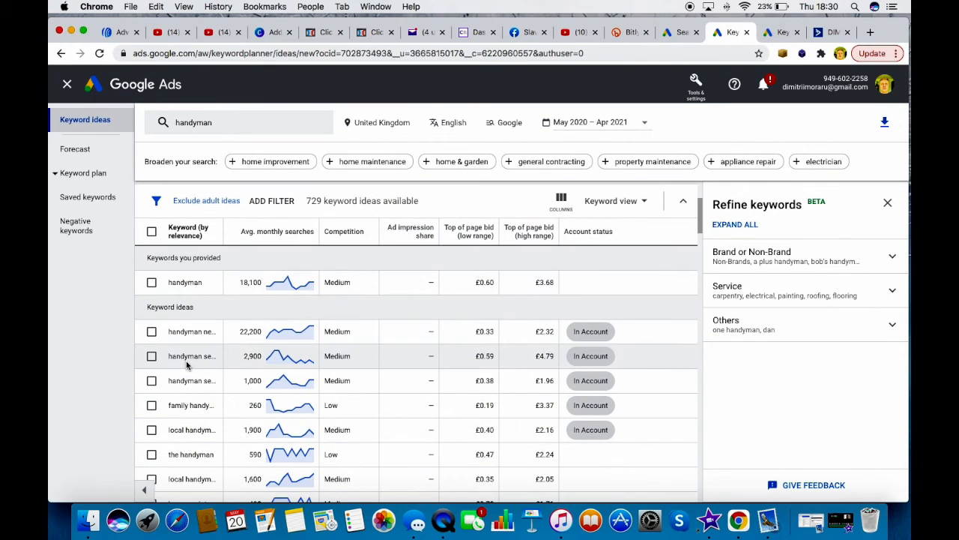
# Hide the keyword refinements and copy the keywords handyman, handyman near me, handyman services, handyman services near me, family handyman and local handyman.
pyautogui.click(888, 203)
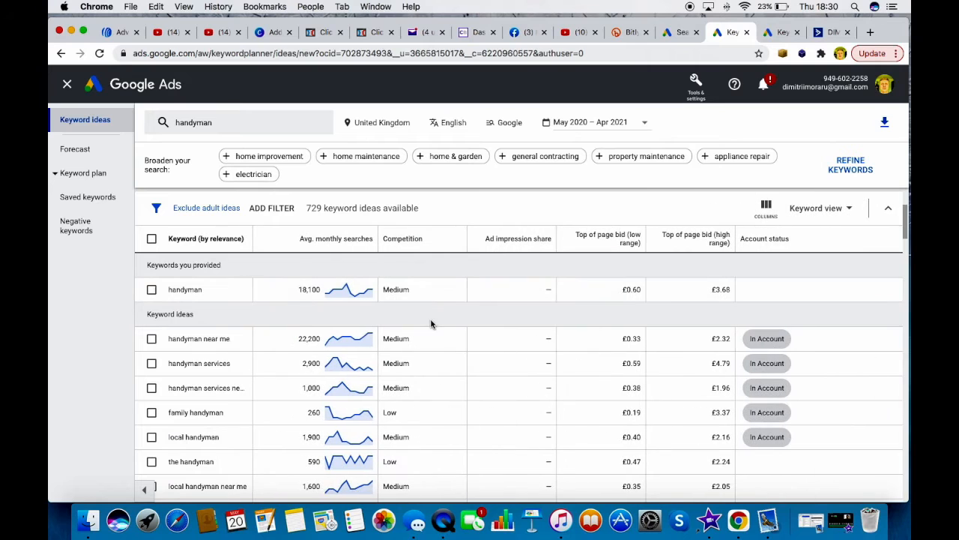
pyautogui.click(152, 291)
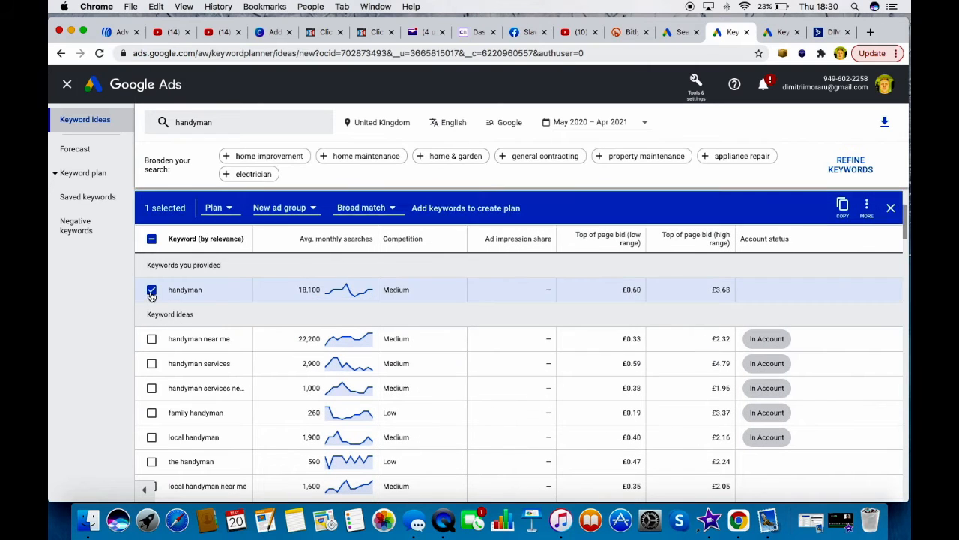
pyautogui.click(152, 338)
pyautogui.click(152, 362)
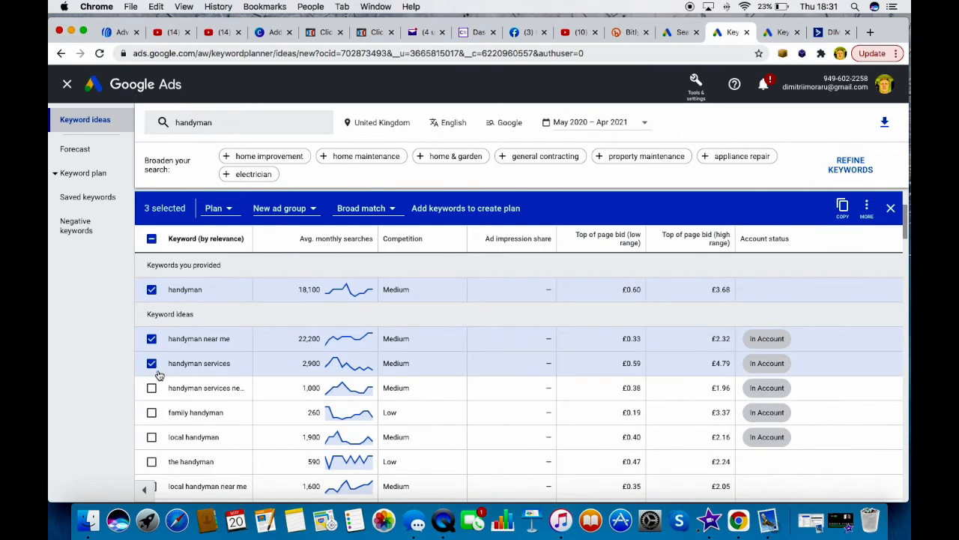
pyautogui.scroll(-1, 159, 373)
pyautogui.click(153, 361)
pyautogui.click(152, 385)
pyautogui.click(155, 413)
pyautogui.click(842, 213)
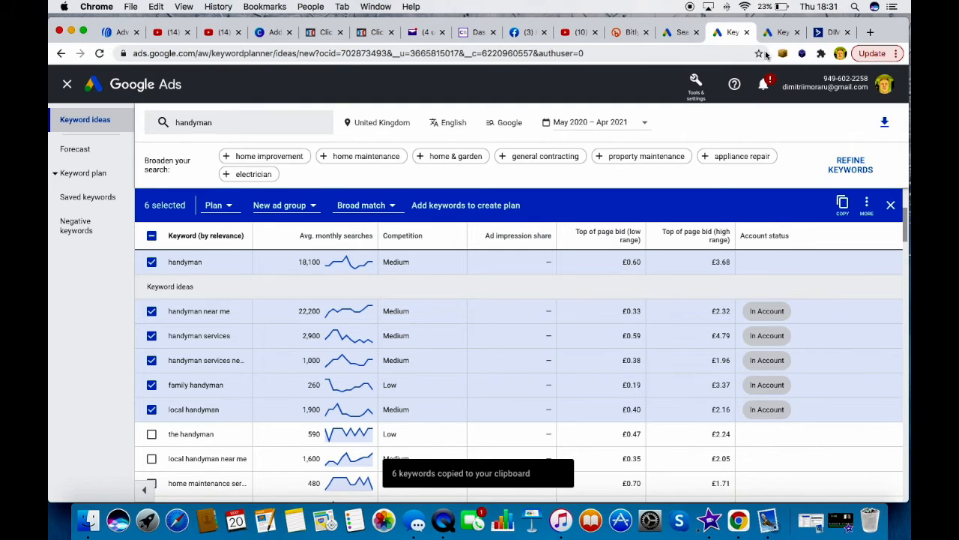
# Return to the campaign draft and paste the copied keywords below "handyman services" in the handyman 1 ad group.
pyautogui.click(681, 33)
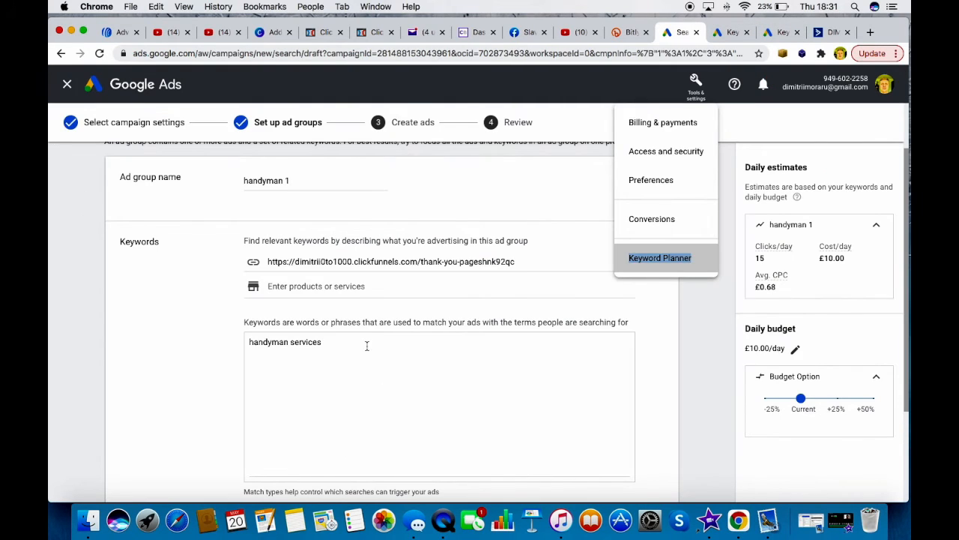
pyautogui.click(333, 363)
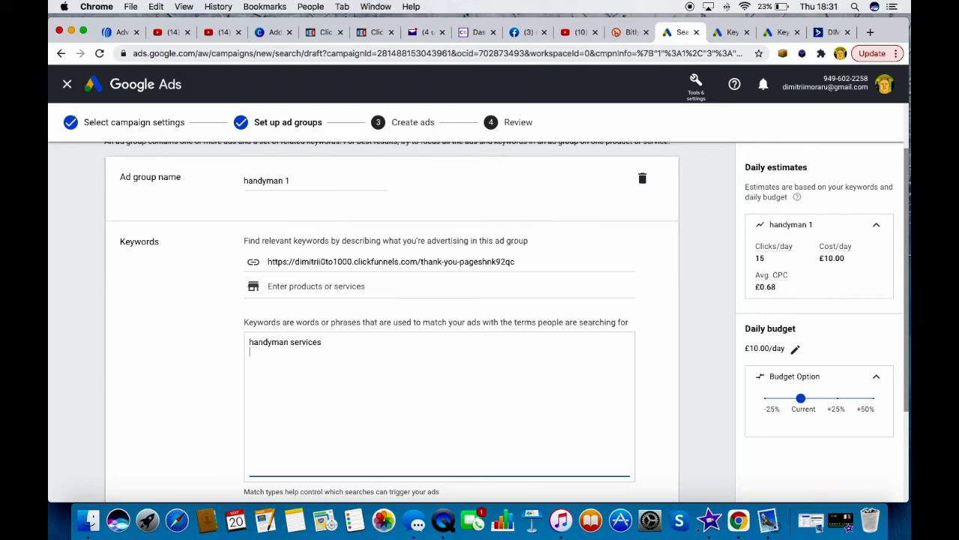
pyautogui.press('super+v')
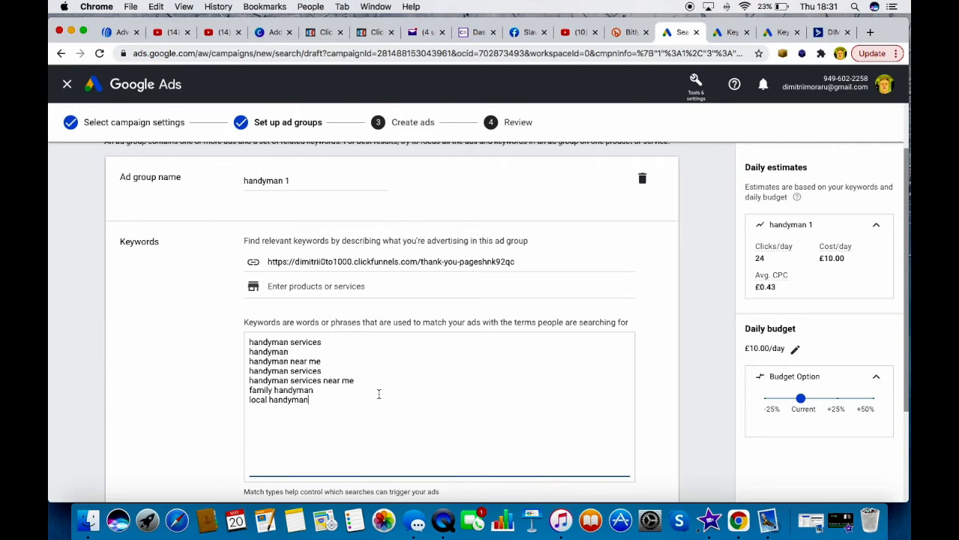
# Look over the handyman 1 ad group and add a second ad group to the campaign.
pyautogui.scroll(-5, 379, 394)
pyautogui.scroll(5, 380, 396)
pyautogui.scroll(2, 348, 343)
pyautogui.scroll(-5, 322, 390)
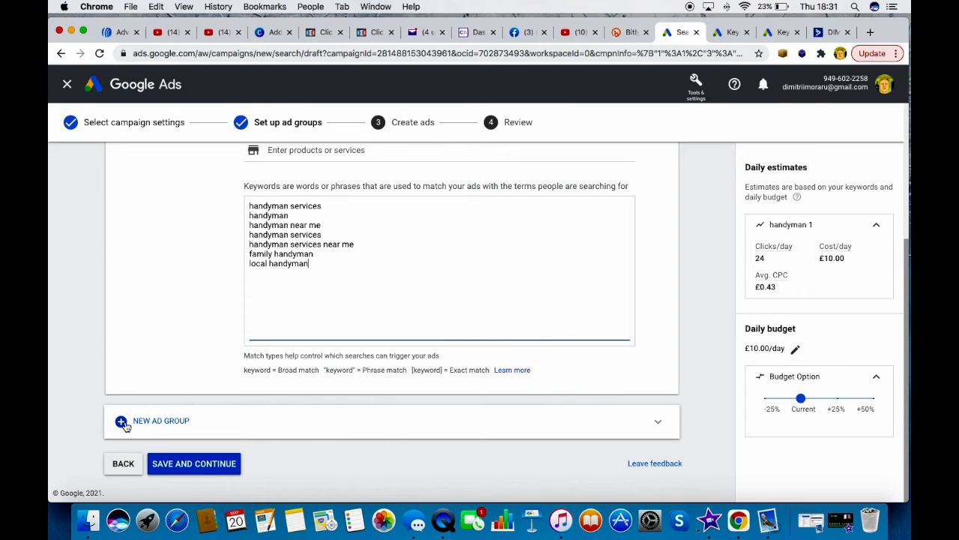
pyautogui.click(154, 425)
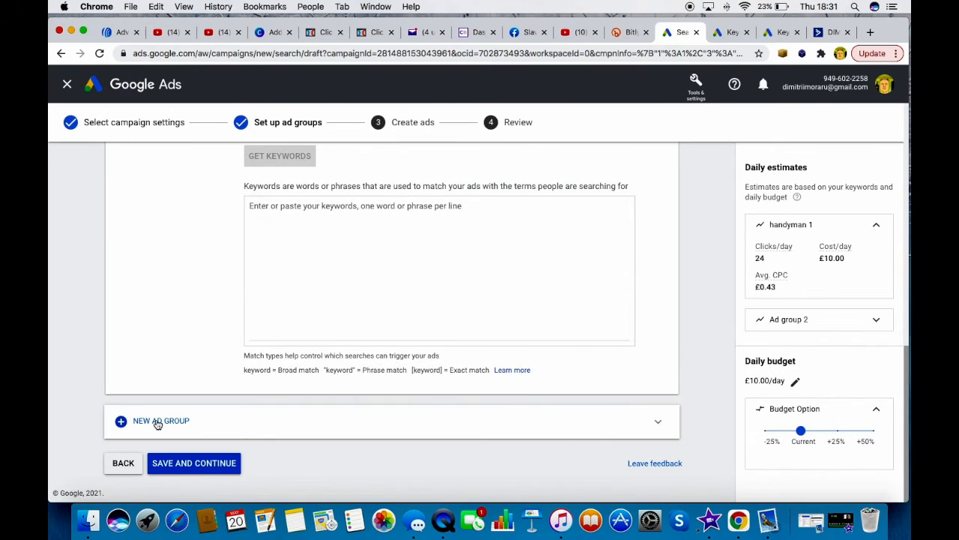
# Copy all the keywords of the handyman 1 ad group into the keyword list of the second ad group.
pyautogui.scroll(5, 317, 335)
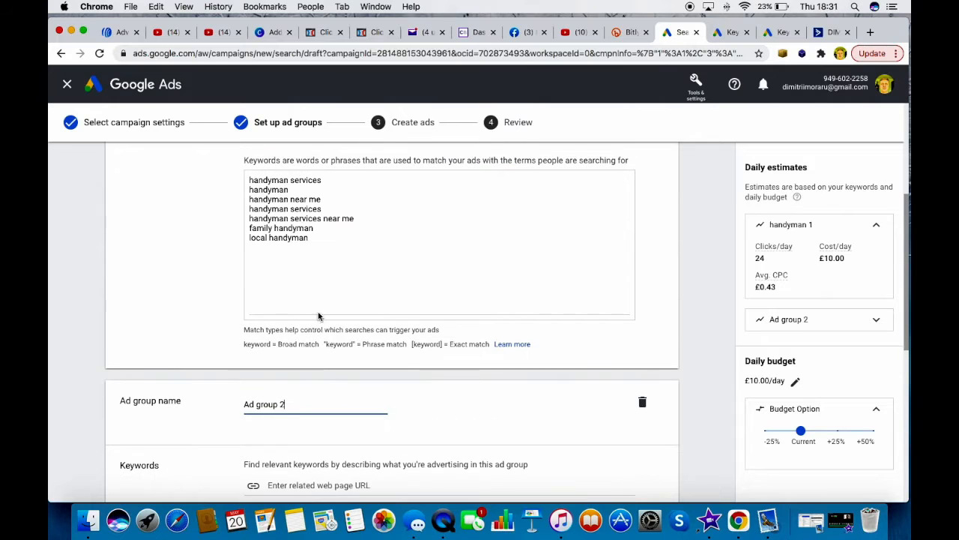
pyautogui.moveTo(313, 241); pyautogui.dragTo(227, 164)
pyautogui.rightClick(262, 186)
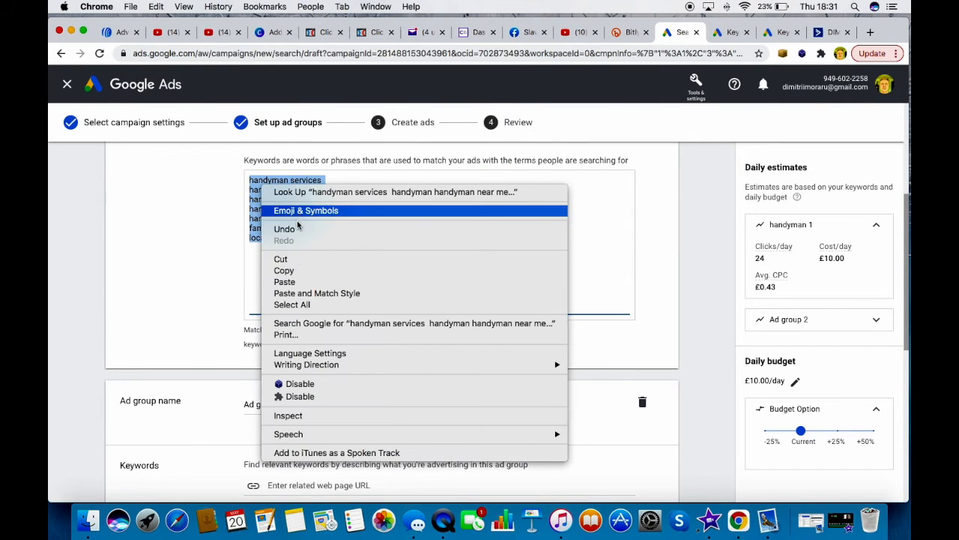
pyautogui.click(296, 271)
pyautogui.scroll(-5, 371, 345)
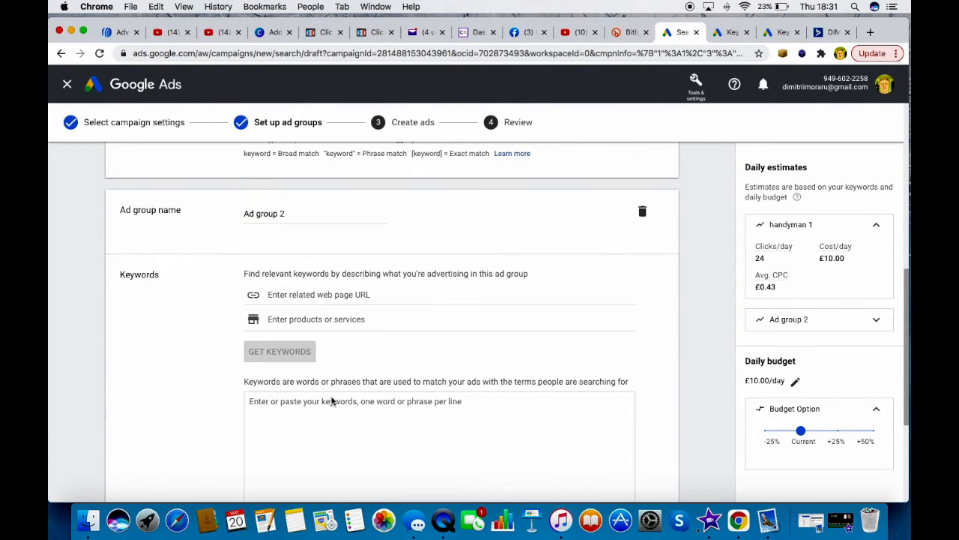
pyautogui.rightClick(281, 448)
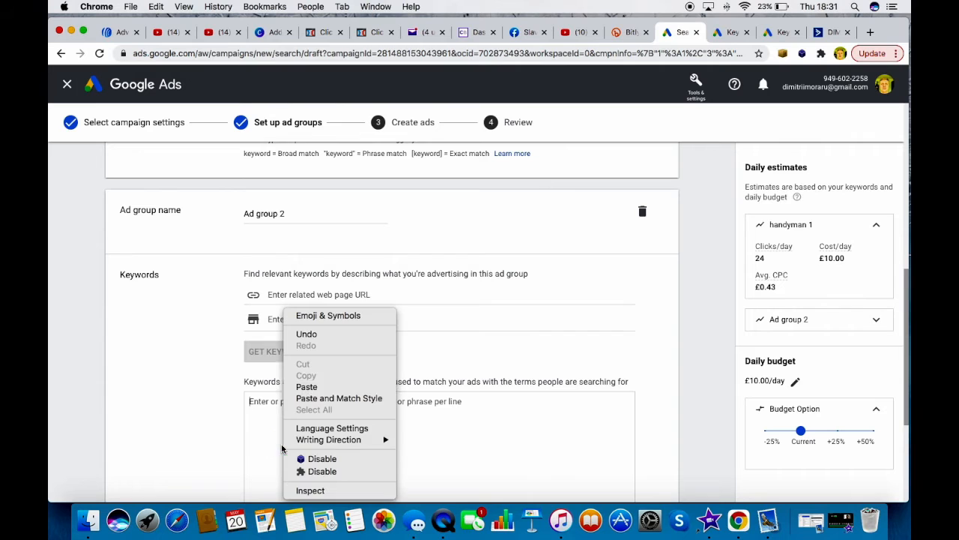
pyautogui.click(320, 386)
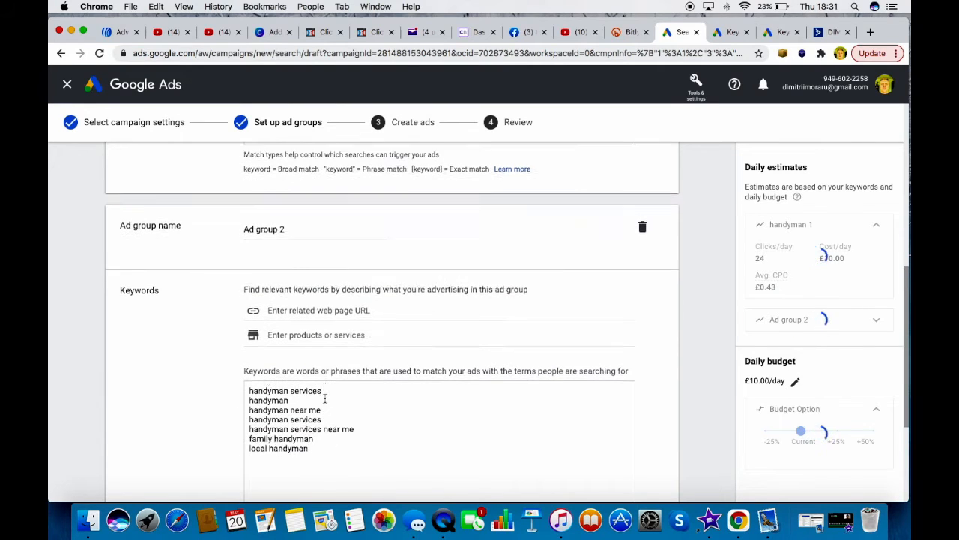
# Rename the second ad group "handyman 2".
pyautogui.tripleClick(295, 214)
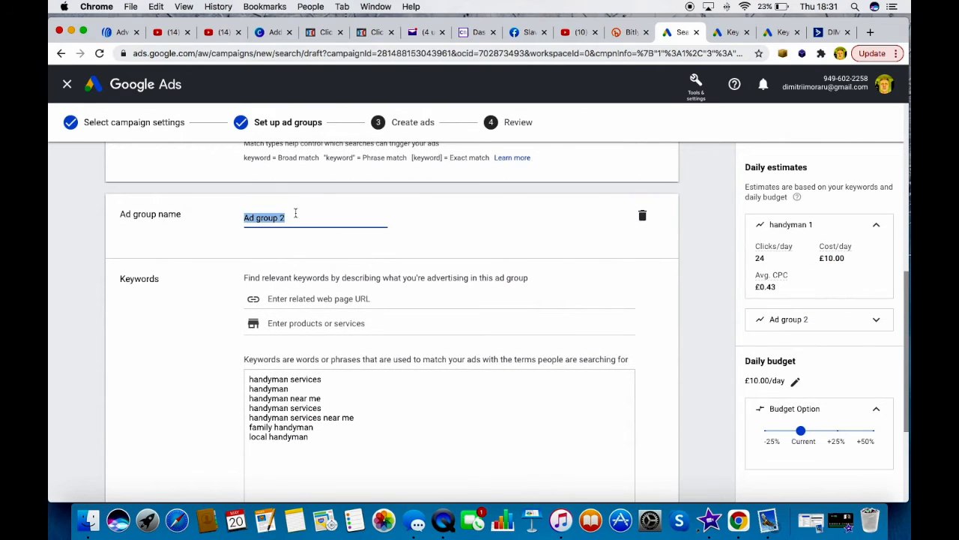
pyautogui.write('hand')
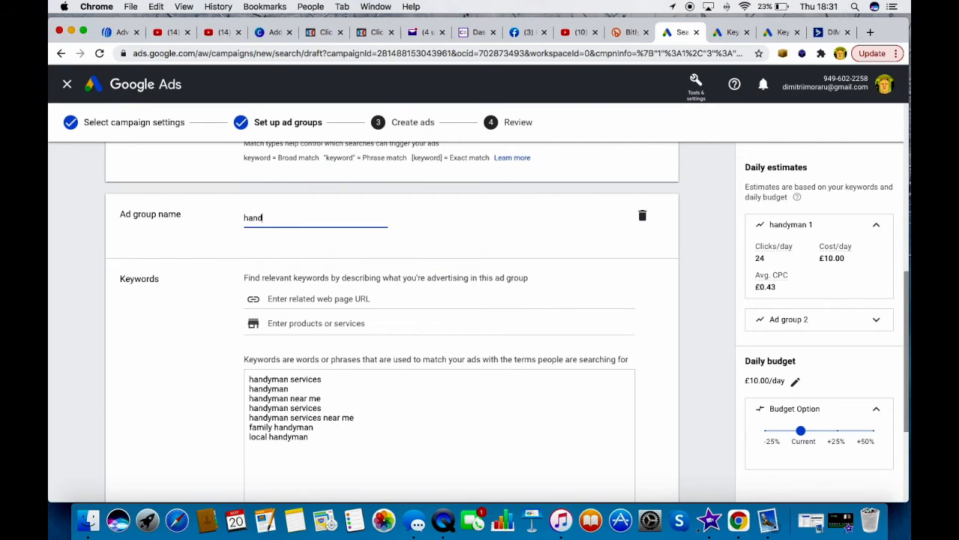
pyautogui.write('yman 2')
# Review the keywords of both ad groups and save them to continue to ad creation.
pyautogui.scroll(-5, 320, 318)
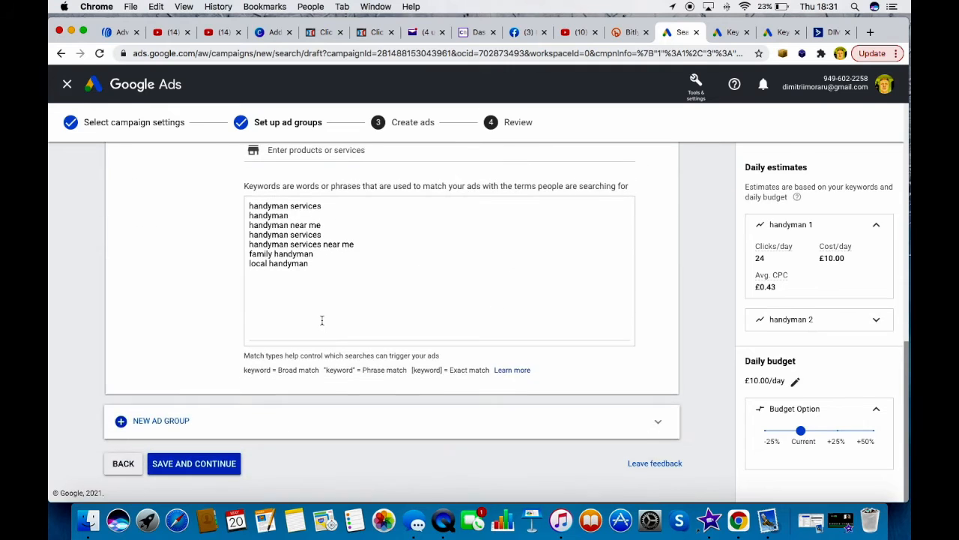
pyautogui.scroll(6, 321, 321)
pyautogui.scroll(-2, 322, 320)
pyautogui.scroll(-3, 322, 320)
pyautogui.scroll(6, 182, 420)
pyautogui.scroll(5, 181, 420)
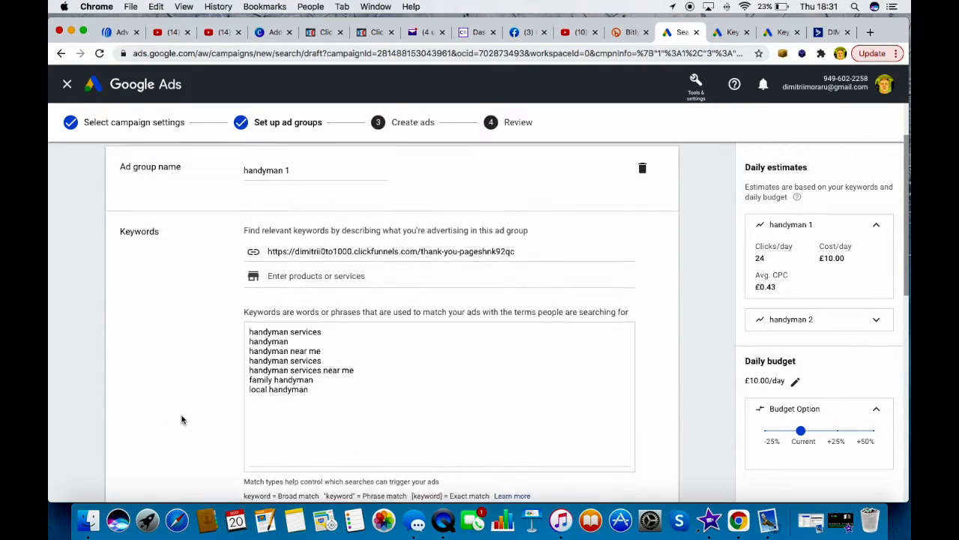
pyautogui.scroll(-10, 181, 420)
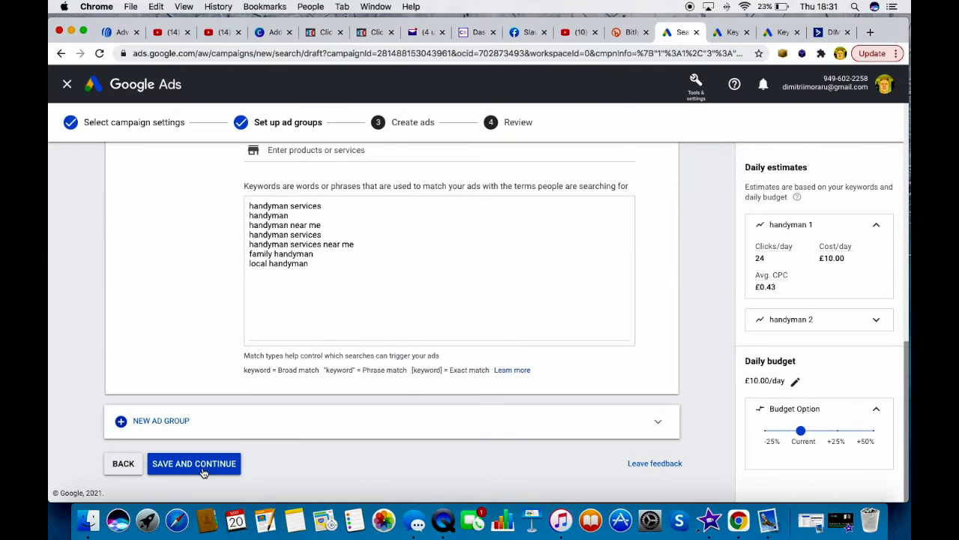
pyautogui.click(191, 464)
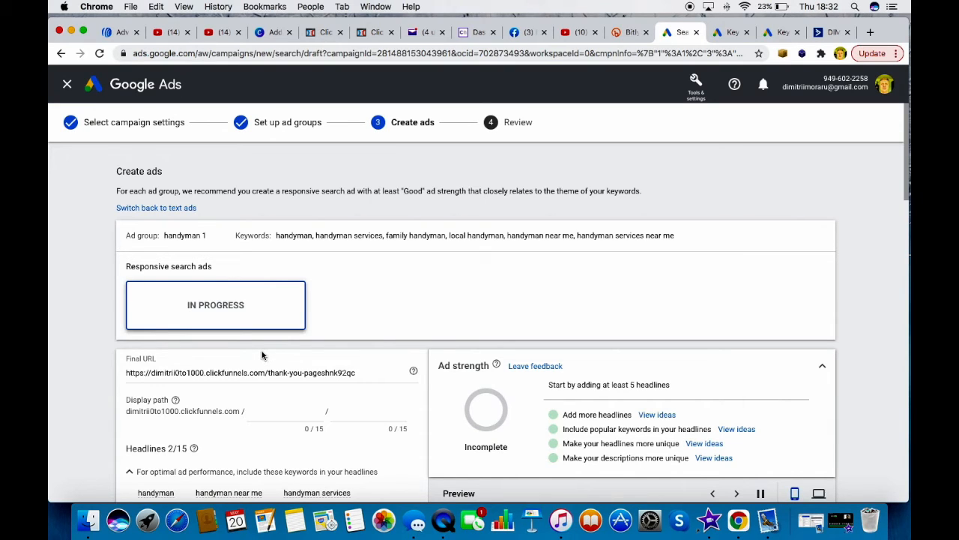
# Set the first display path segment of the handyman 1 responsive search ad to "handyman" and check the ad preview.
pyautogui.scroll(-5, 263, 355)
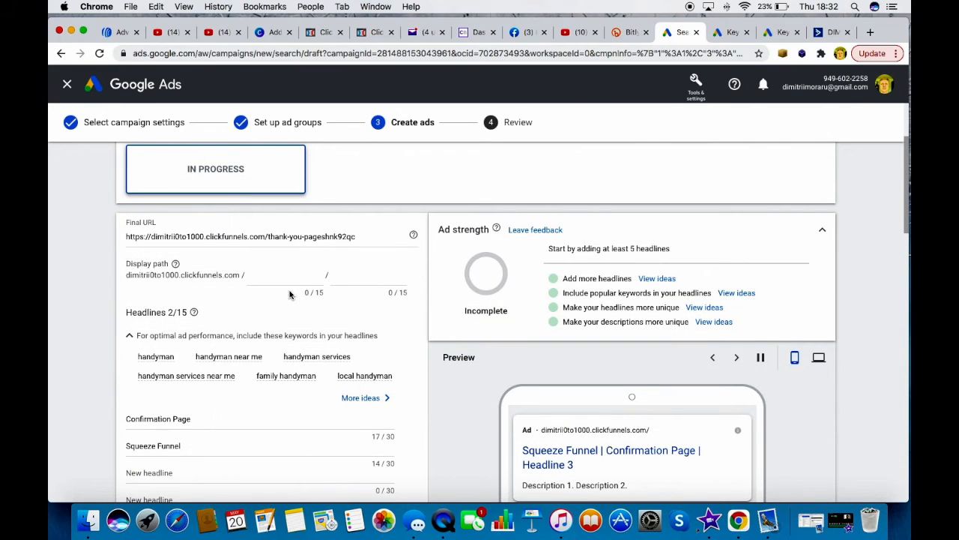
pyautogui.scroll(-1, 278, 279)
pyautogui.click(263, 237)
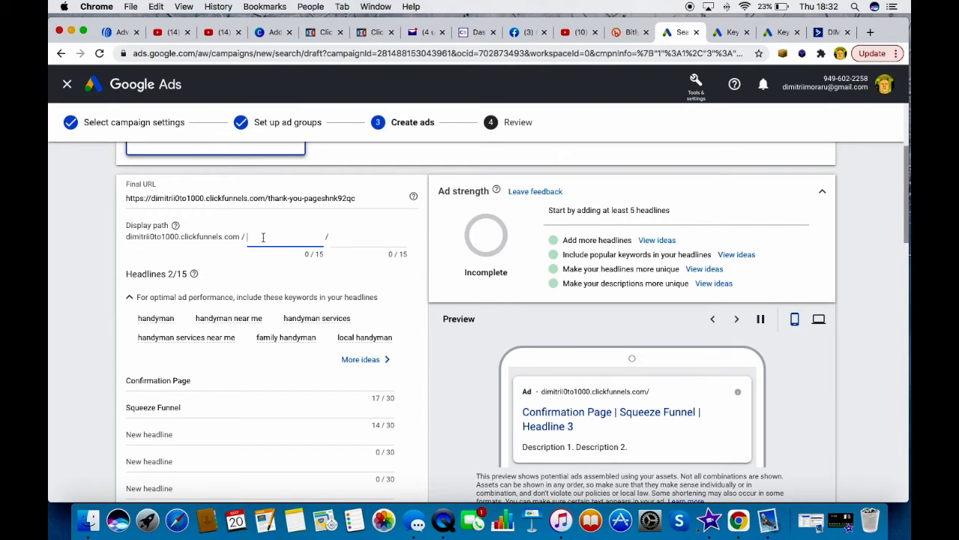
pyautogui.write('handyman')
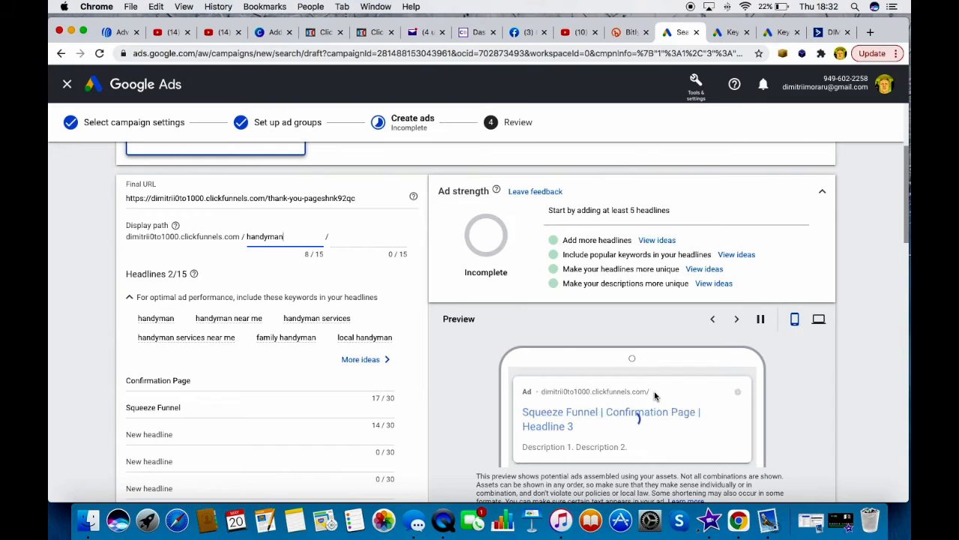
pyautogui.scroll(-1, 300, 349)
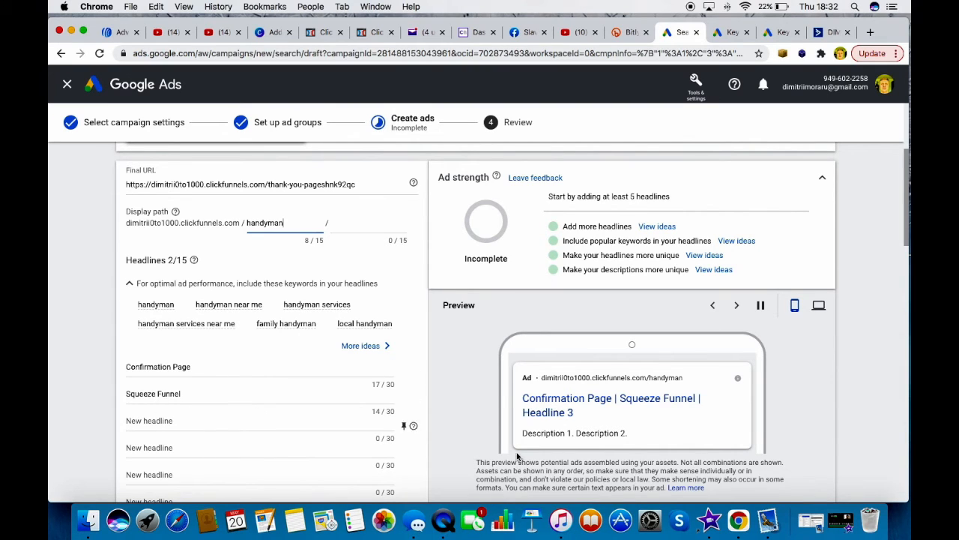
# Clear the suggested headlines "Confirmation Page" and "Squeeze Funnel" from the handyman 1 ad.
pyautogui.tripleClick(202, 367)
pyautogui.press('BackSpace')
pyautogui.click(189, 390)
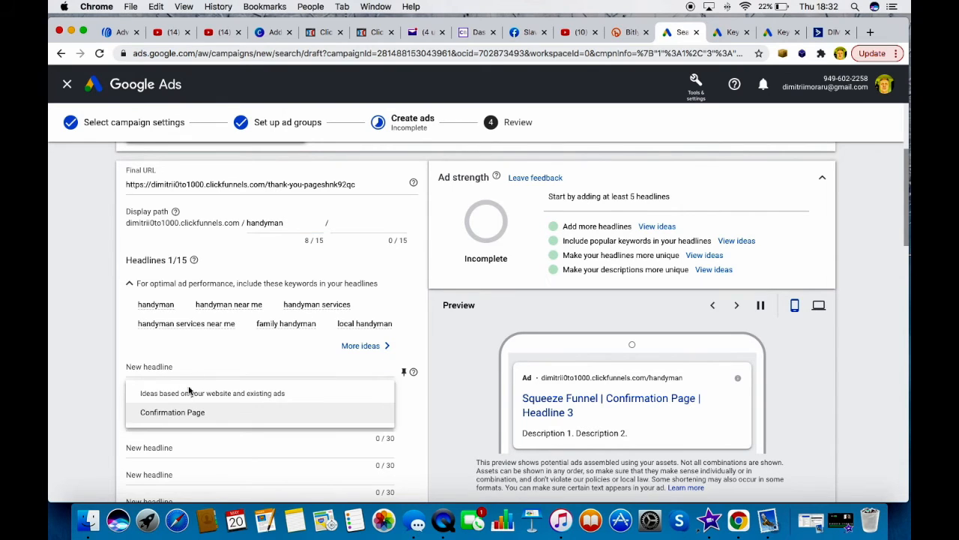
pyautogui.tripleClick(192, 391)
pyautogui.press('BackSpace')
# Set the first headline of the handyman 1 ad to "Best handyman".
pyautogui.click(162, 364)
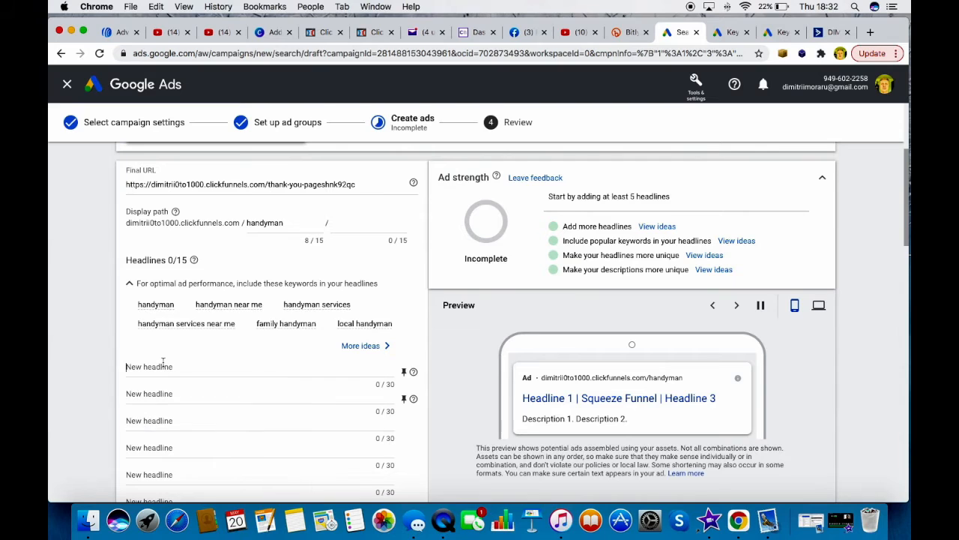
pyautogui.write('Beat')
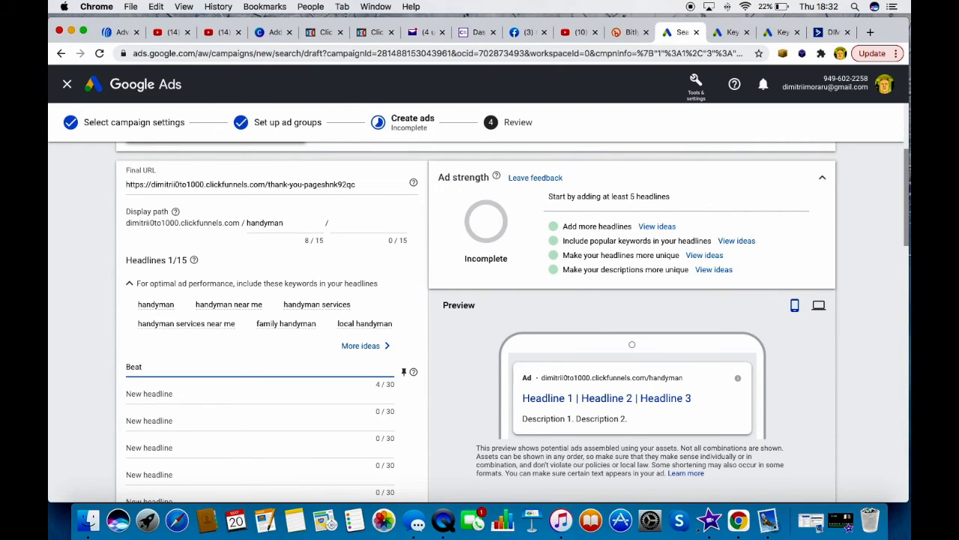
pyautogui.press('BackSpace')
pyautogui.write('st handyman')
# Set the second headline of the handyman 1 ad to "Local and Relaibal".
pyautogui.click(148, 396)
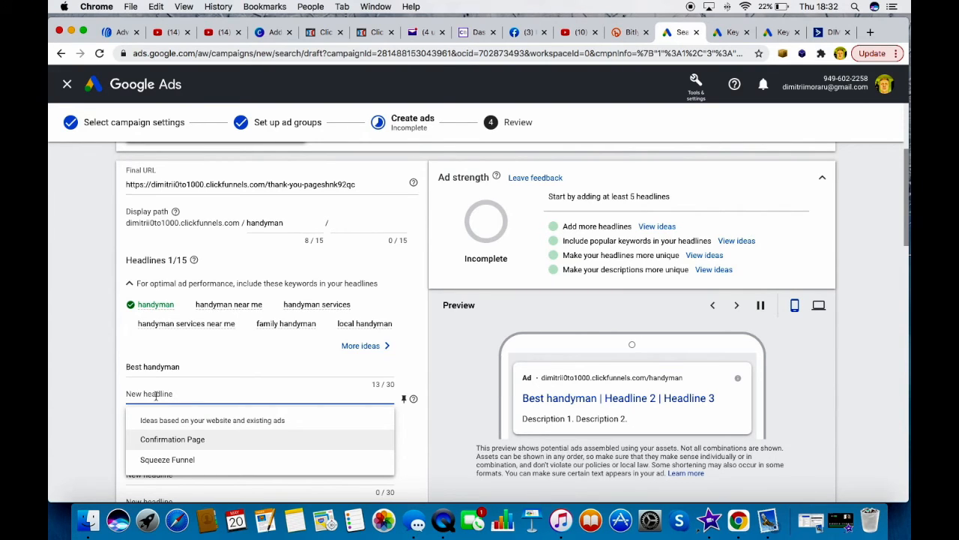
pyautogui.write('loca')
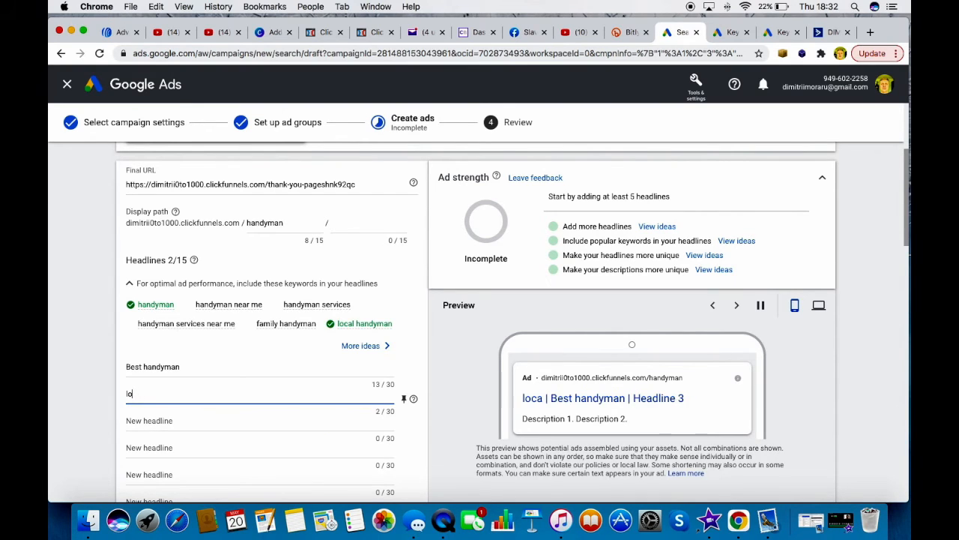
pyautogui.press('BackSpace')
pyautogui.press('BackSpace')
pyautogui.write('Locan')
pyautogui.write(' and')
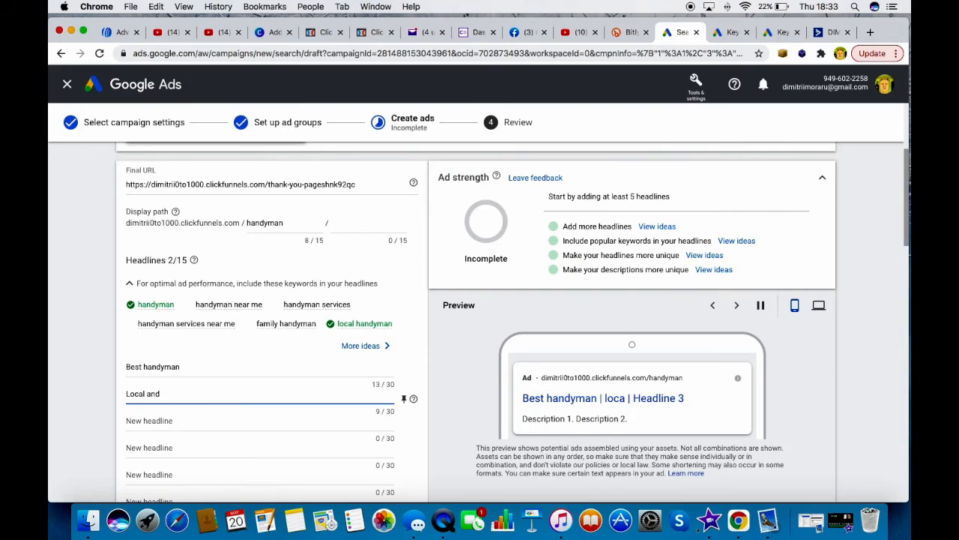
pyautogui.write(' Relaibal')
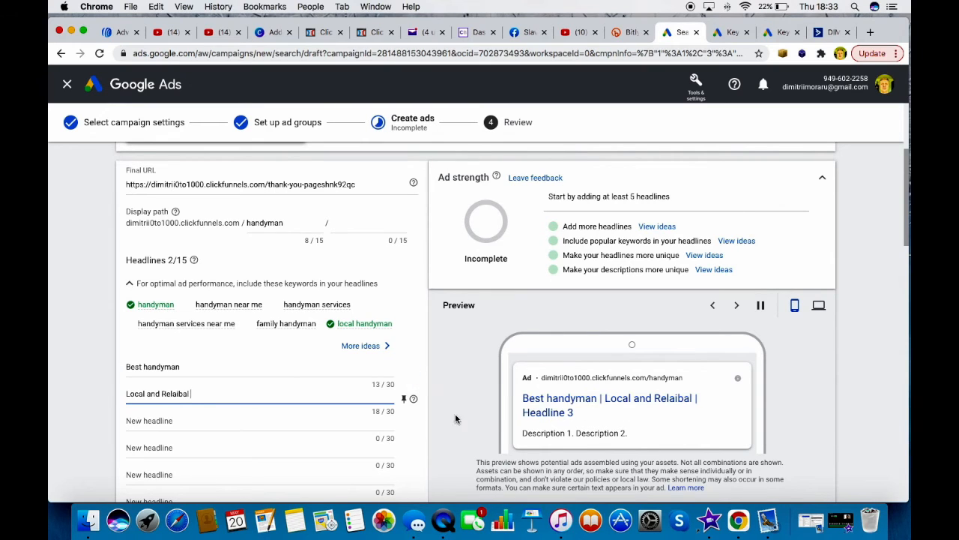
# Pin the "Best handyman" headline to position 1 and the "Local and Relaibal" headline to position 2.
pyautogui.click(405, 373)
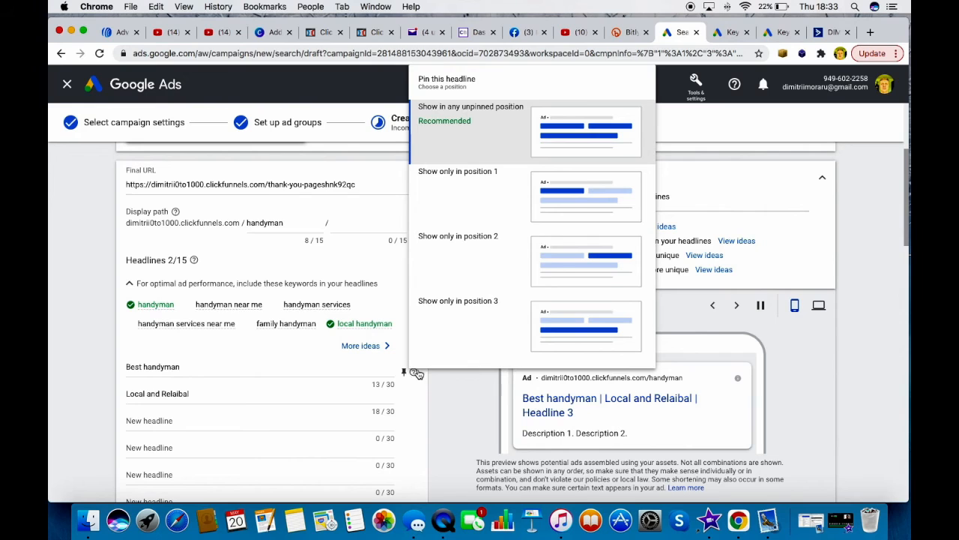
pyautogui.click(570, 212)
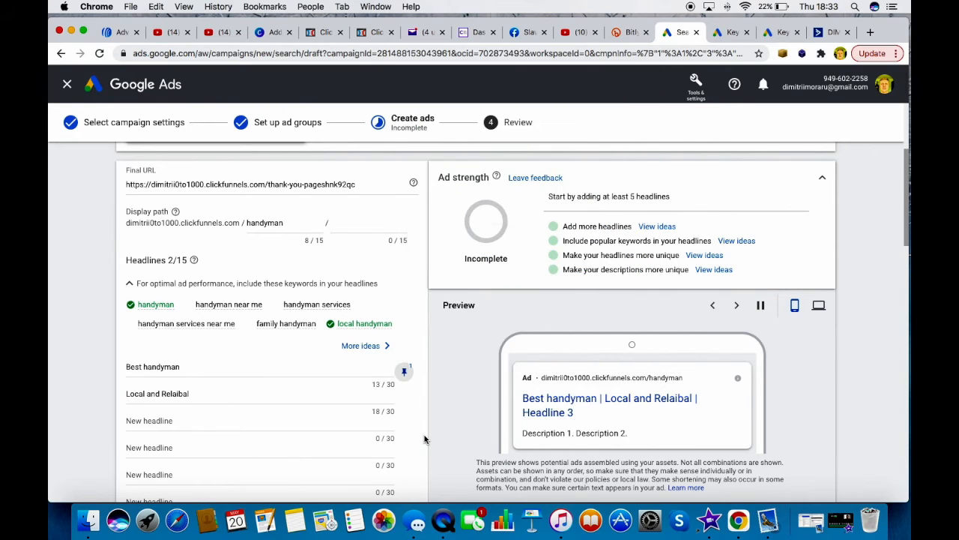
pyautogui.click(404, 399)
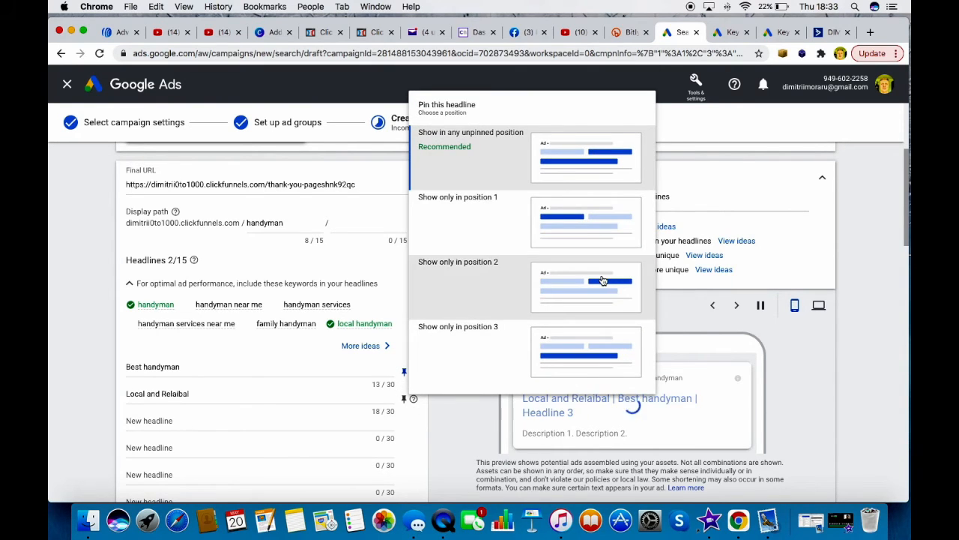
pyautogui.click(604, 279)
# Set the third headline of the handyman 1 ad to "Services for All".
pyautogui.scroll(-2, 419, 404)
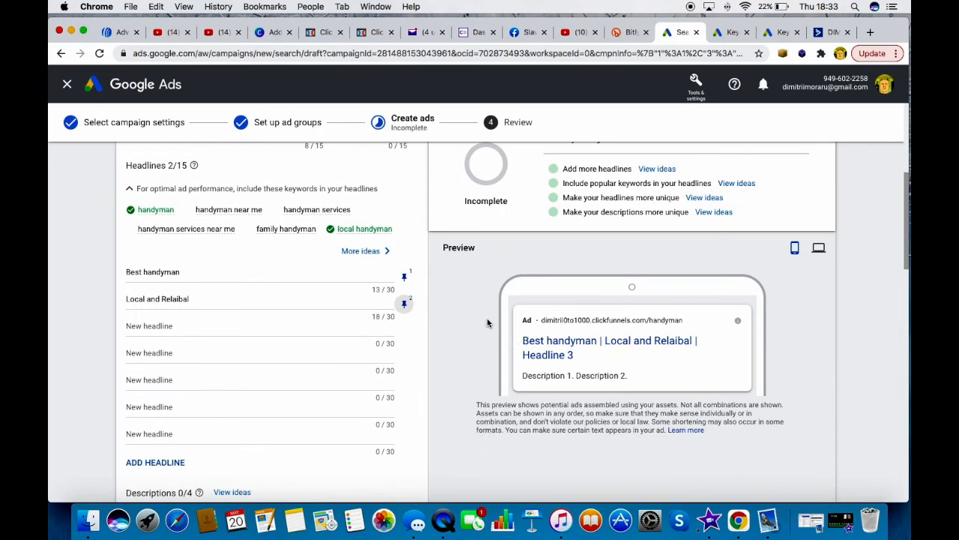
pyautogui.click(225, 325)
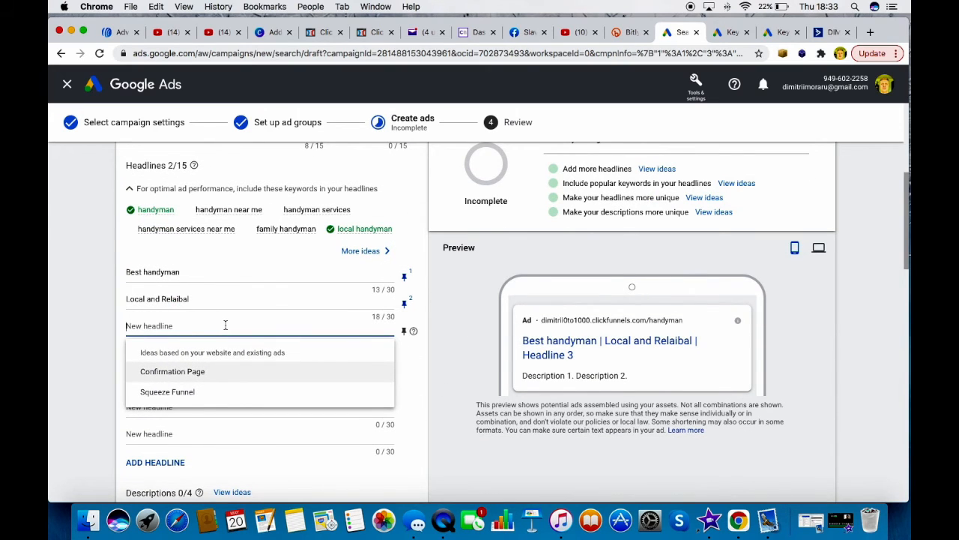
pyautogui.write('Services')
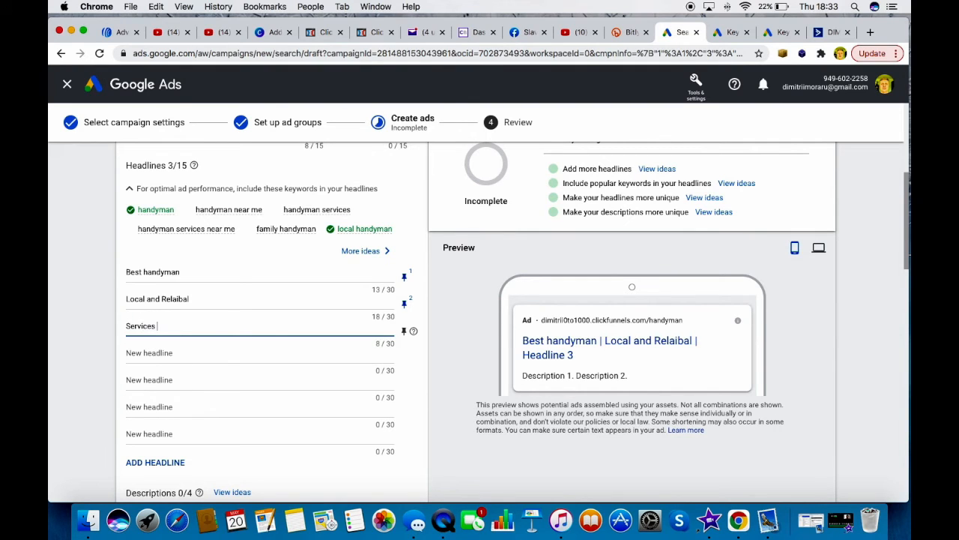
pyautogui.write(' for')
# Add the two ad descriptions "Get 10% off on first service" and "We are the best".
pyautogui.scroll(-5, 191, 356)
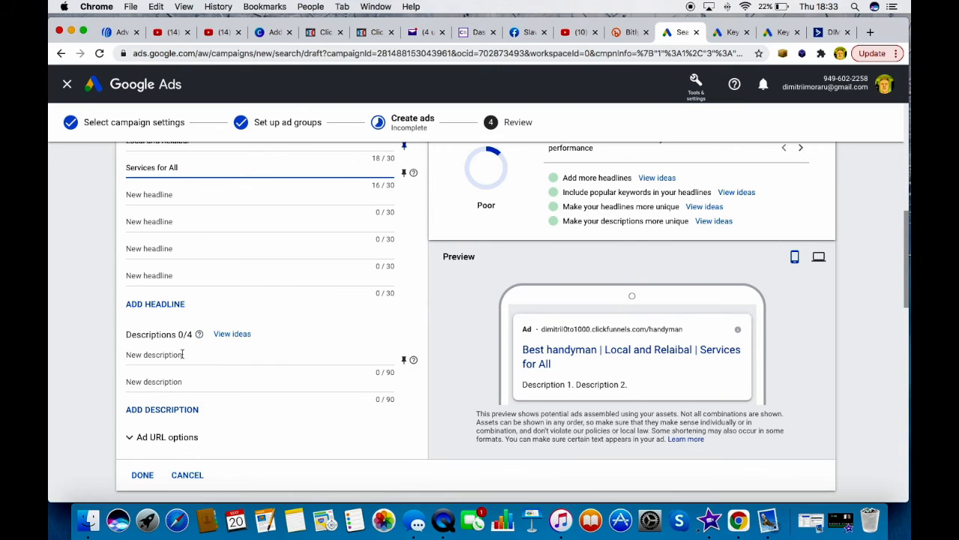
pyautogui.scroll(-1, 184, 353)
pyautogui.click(160, 332)
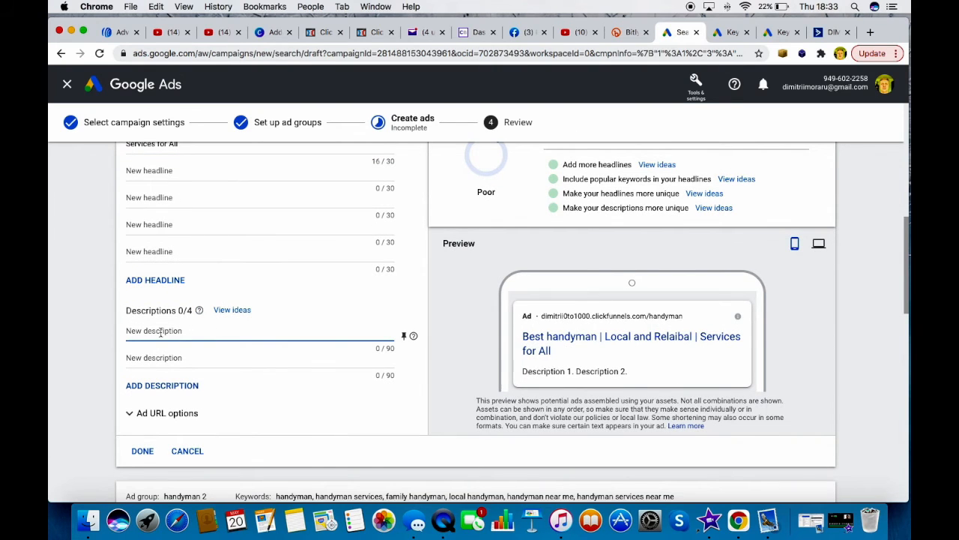
pyautogui.write('Get 10% off on first service')
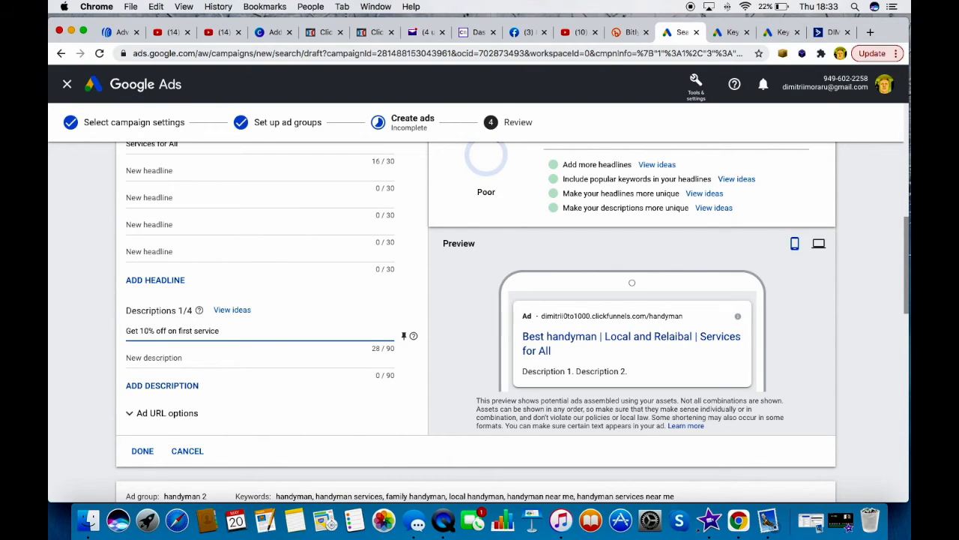
pyautogui.click(147, 356)
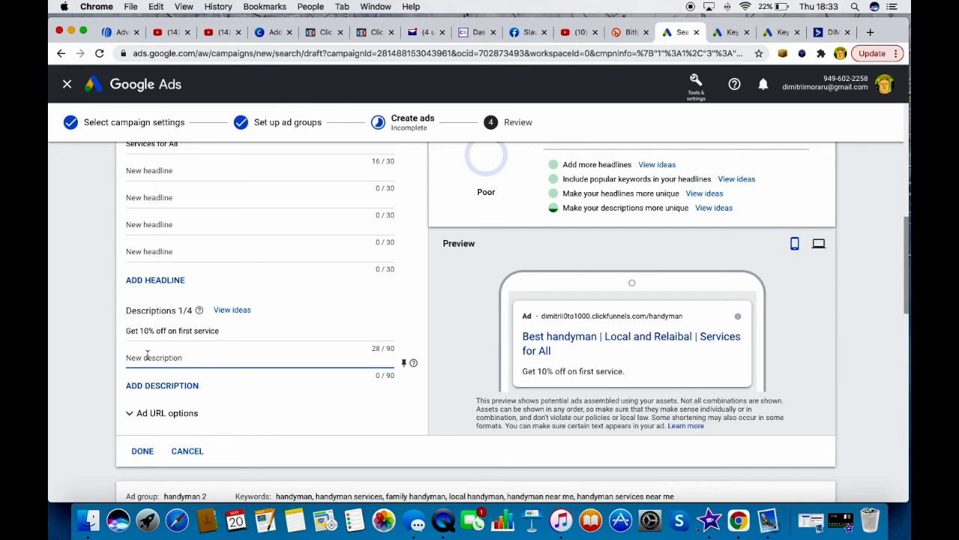
pyautogui.write('We are the bets')
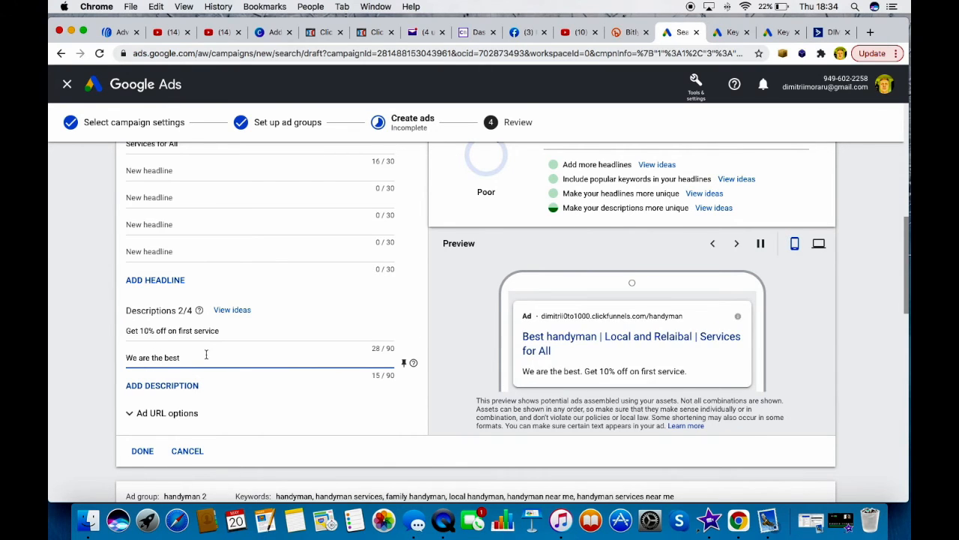
# Review the handyman 1 ad's headlines, descriptions and preview, and expand and examine its ad URL options.
pyautogui.scroll(-2, 205, 356)
pyautogui.scroll(10, 286, 345)
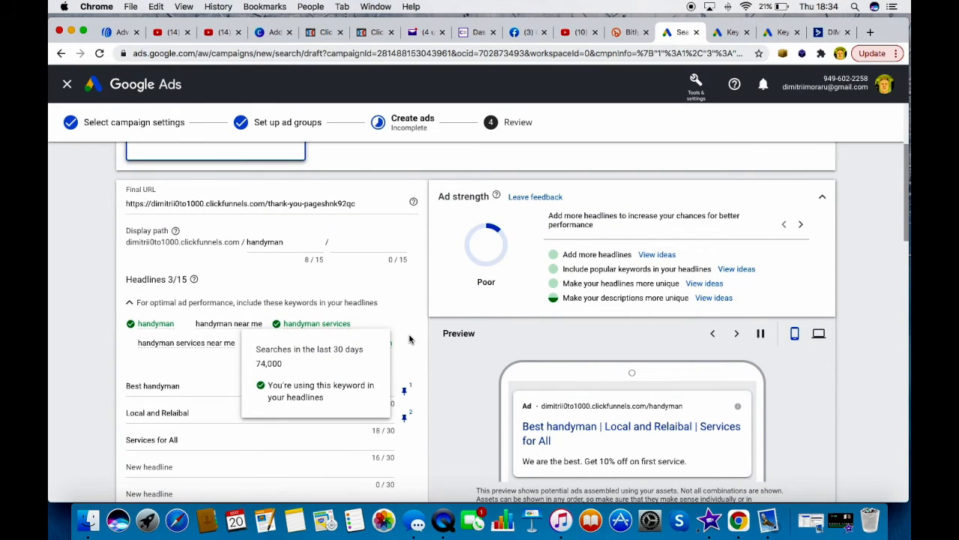
pyautogui.scroll(-3, 408, 348)
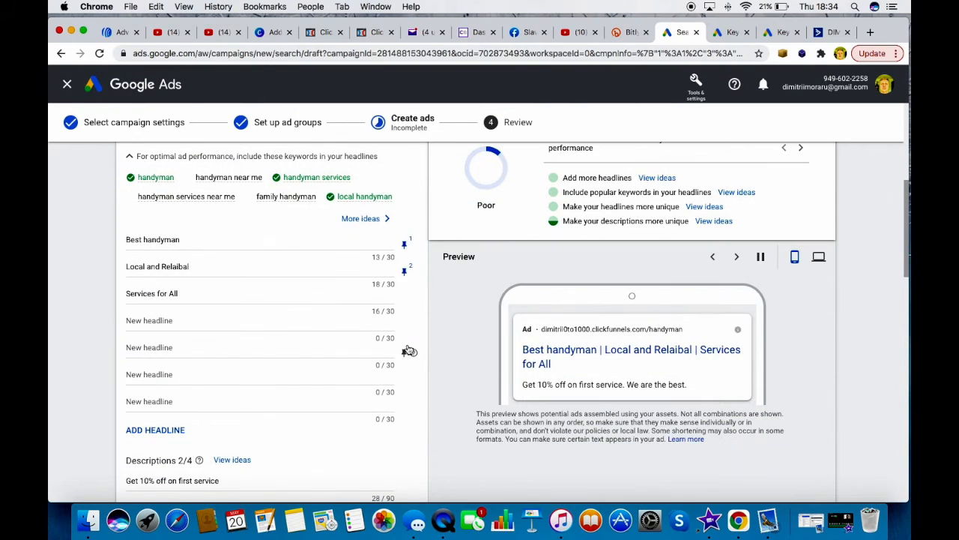
pyautogui.scroll(-5, 408, 351)
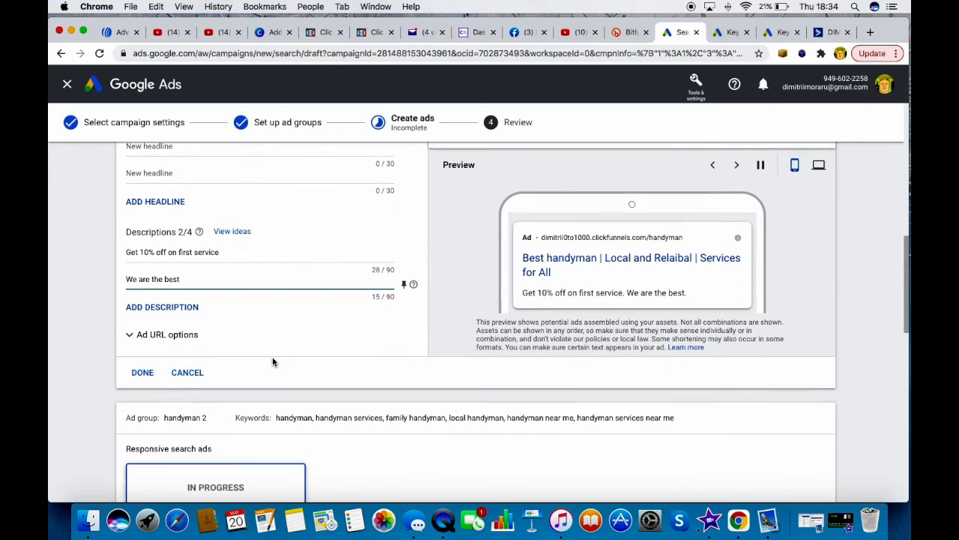
pyautogui.click(169, 341)
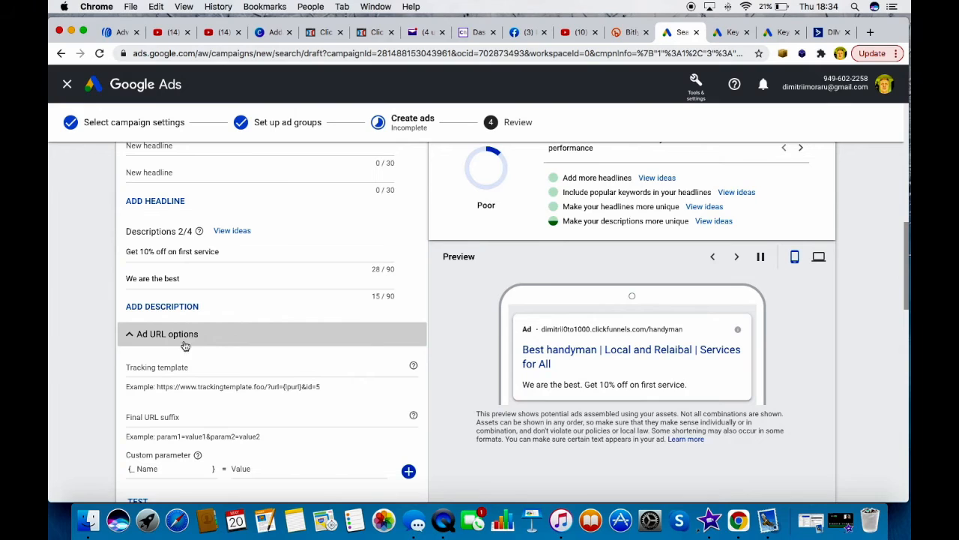
pyautogui.scroll(-1, 364, 339)
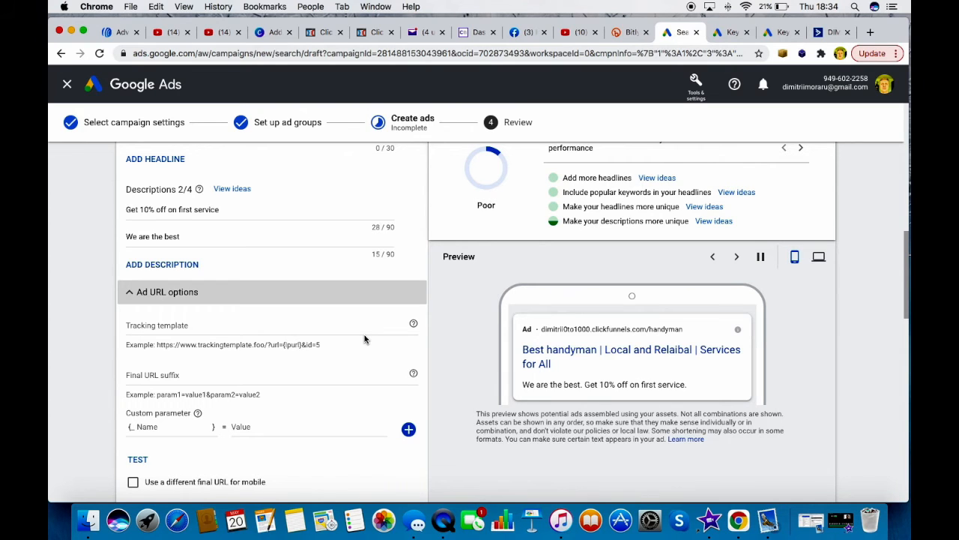
pyautogui.scroll(-2, 365, 339)
pyautogui.scroll(4, 364, 339)
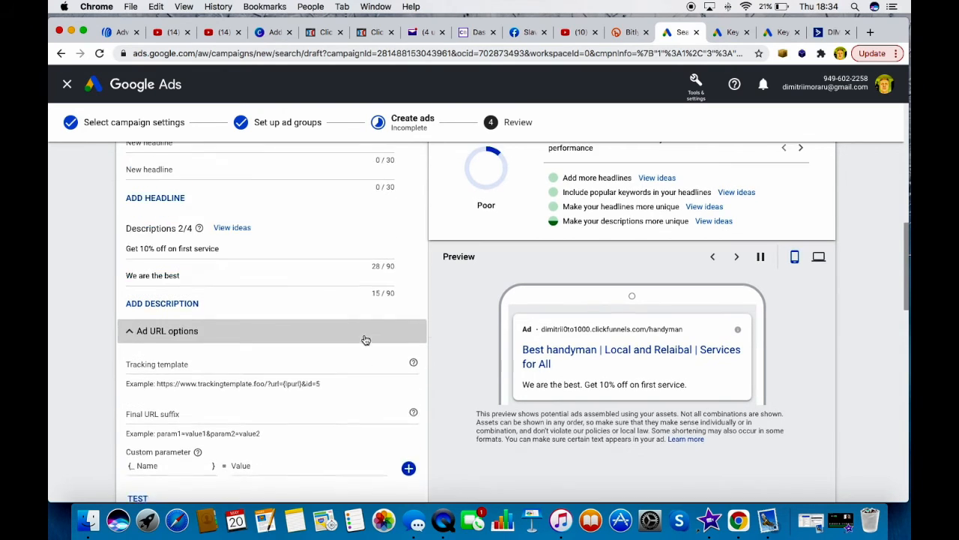
pyautogui.scroll(5, 364, 339)
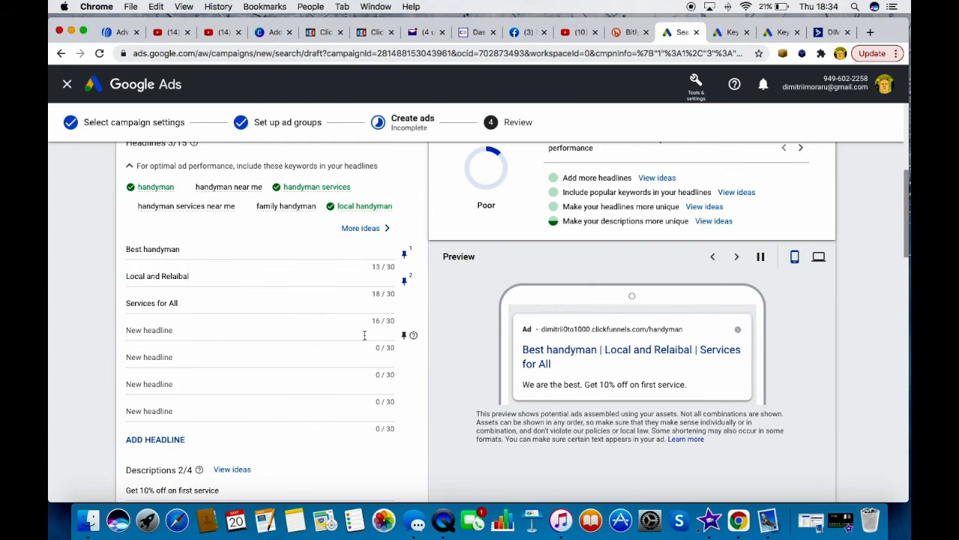
pyautogui.scroll(3, 365, 335)
pyautogui.scroll(-10, 364, 337)
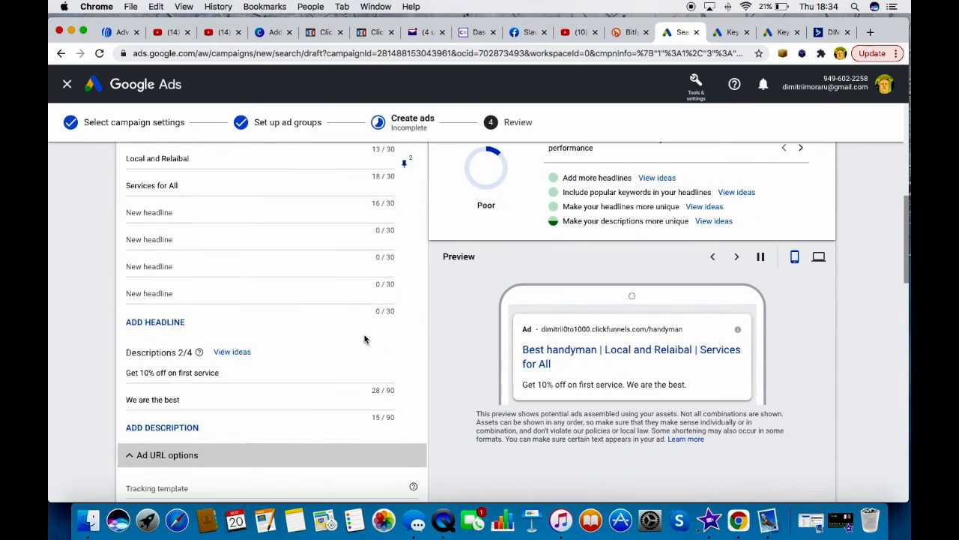
pyautogui.scroll(-1, 299, 344)
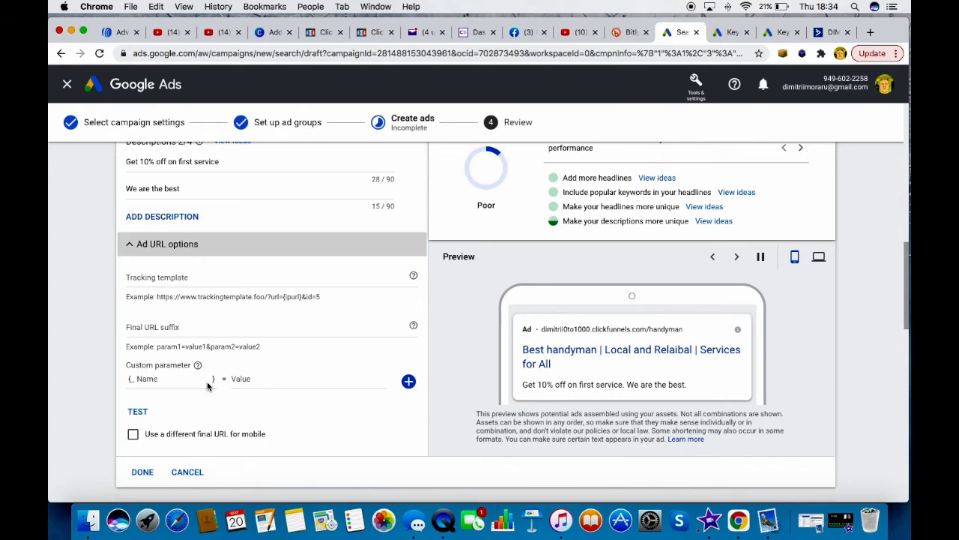
pyautogui.scroll(-1, 151, 378)
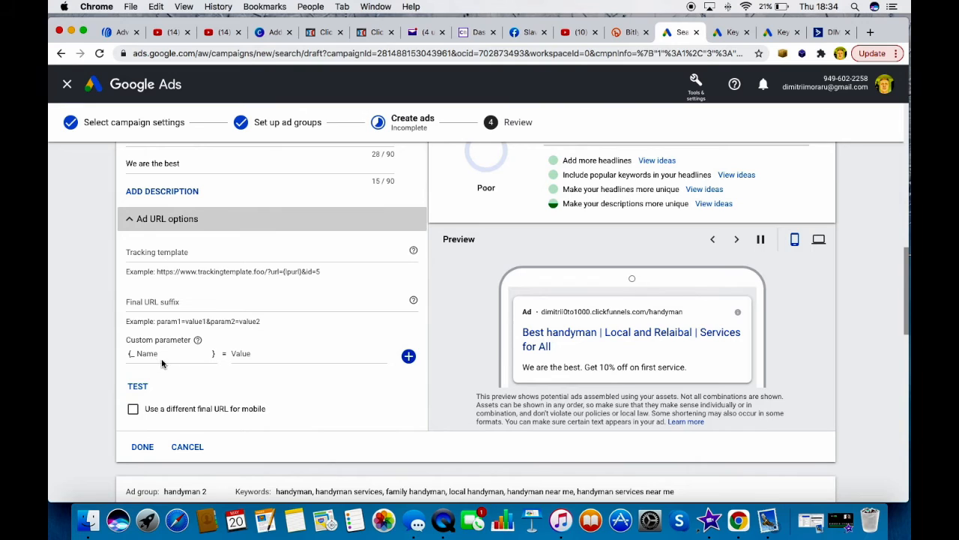
# Enter "ignore" as the custom parameter name in the handyman 1 ad's URL options.
pyautogui.click(152, 357)
pyautogui.write('i')
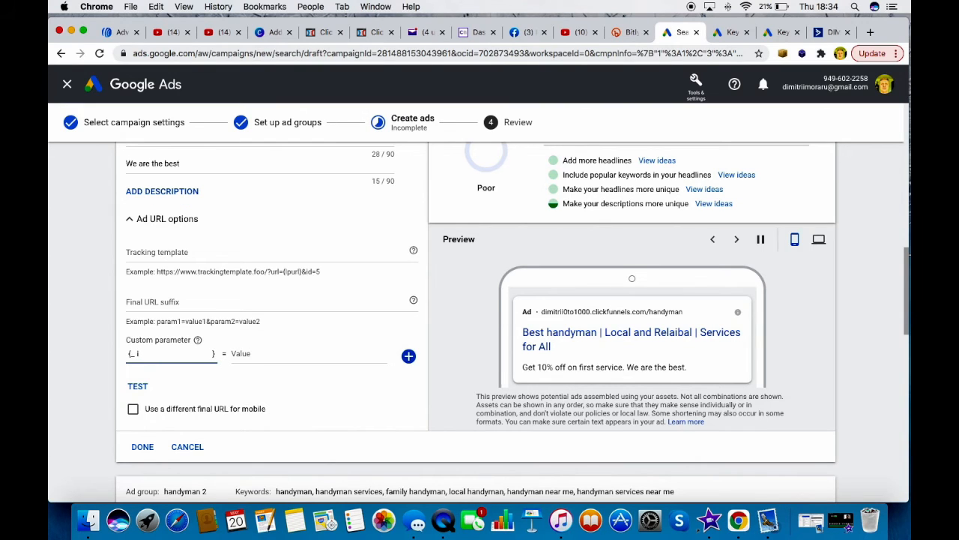
pyautogui.write('gnore')
# Check the handyman 1 ad once more, from its final URL and headlines down to the URL options.
pyautogui.scroll(5, 210, 268)
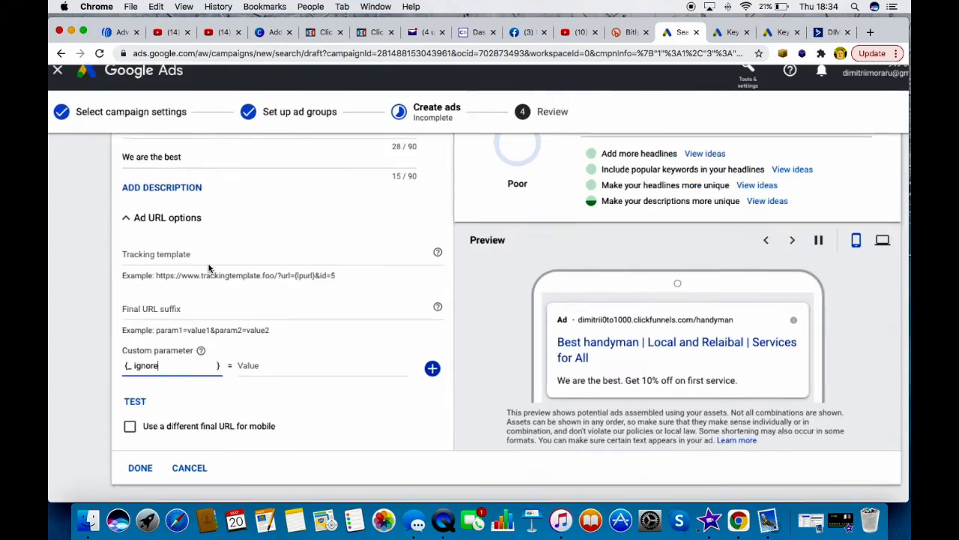
pyautogui.scroll(1, 211, 268)
pyautogui.scroll(-5, 210, 269)
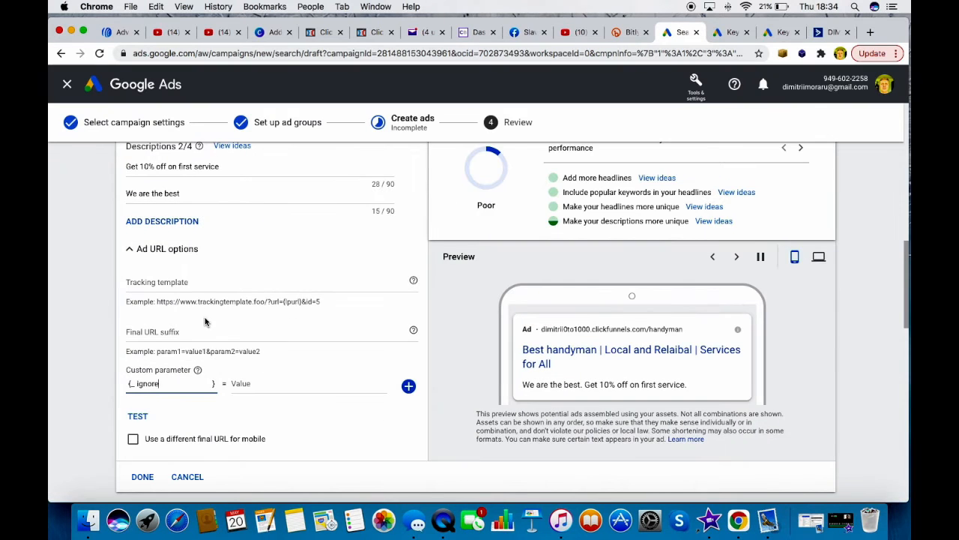
pyautogui.scroll(-3, 210, 326)
pyautogui.scroll(10, 184, 407)
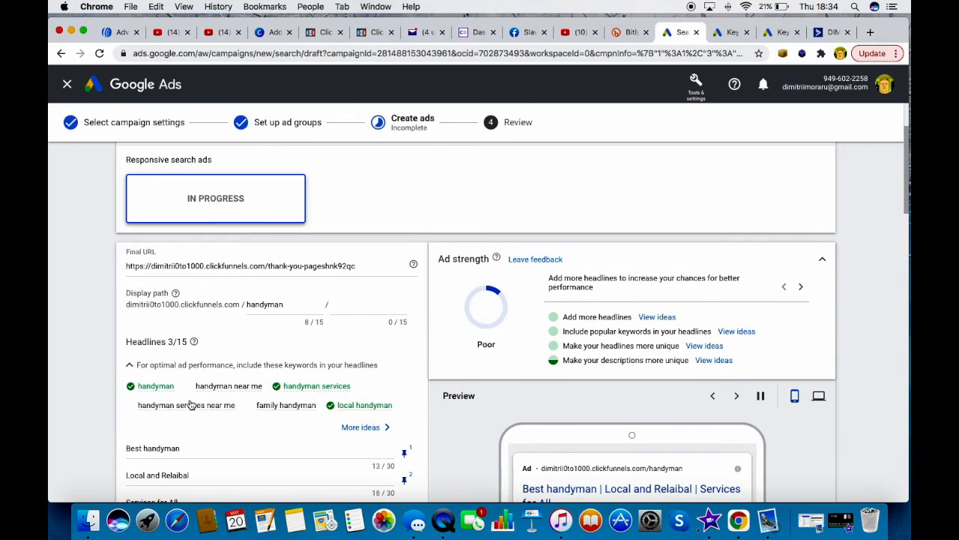
pyautogui.scroll(-15, 191, 405)
pyautogui.scroll(3, 190, 403)
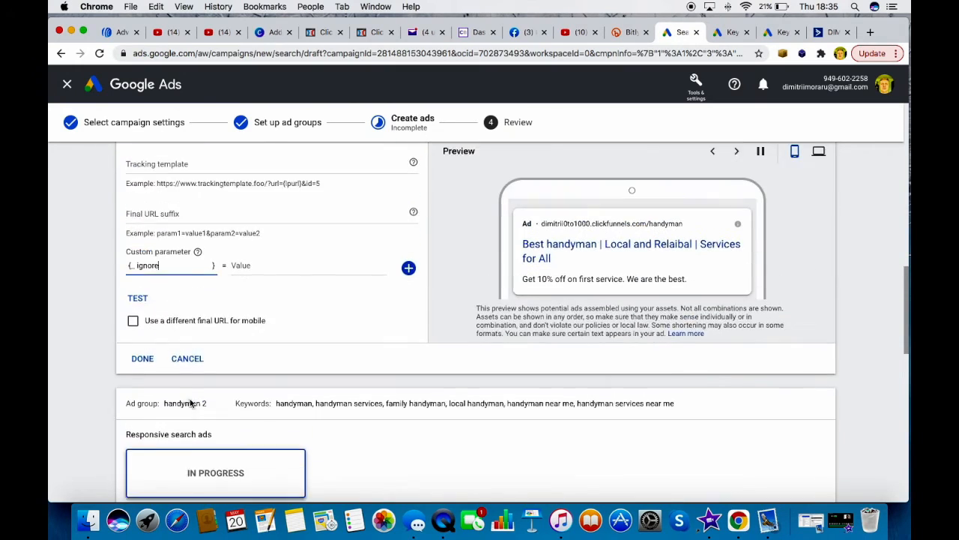
# Set the first display path field of the handyman 2 ad to "handyman".
pyautogui.scroll(-3, 189, 403)
pyautogui.scroll(-5, 189, 404)
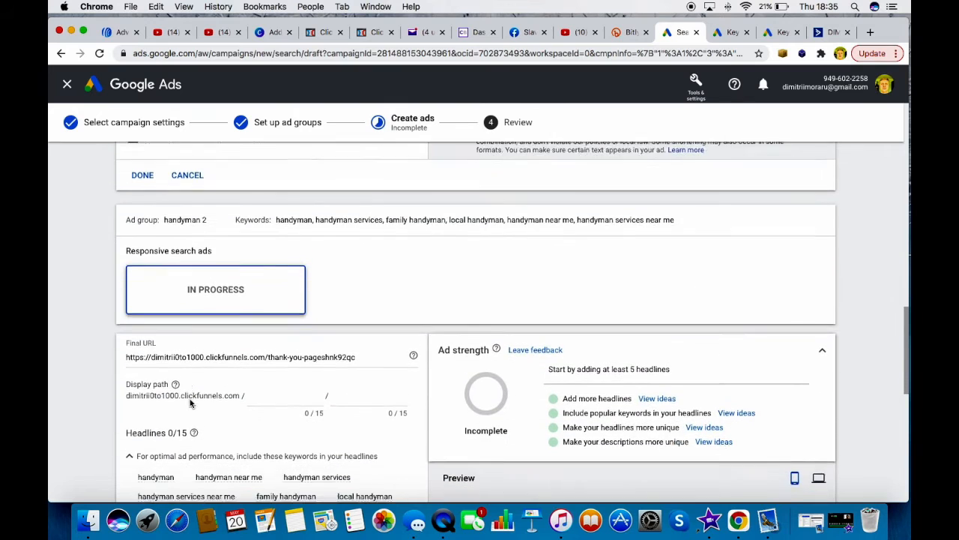
pyautogui.click(269, 224)
pyautogui.write('hand')
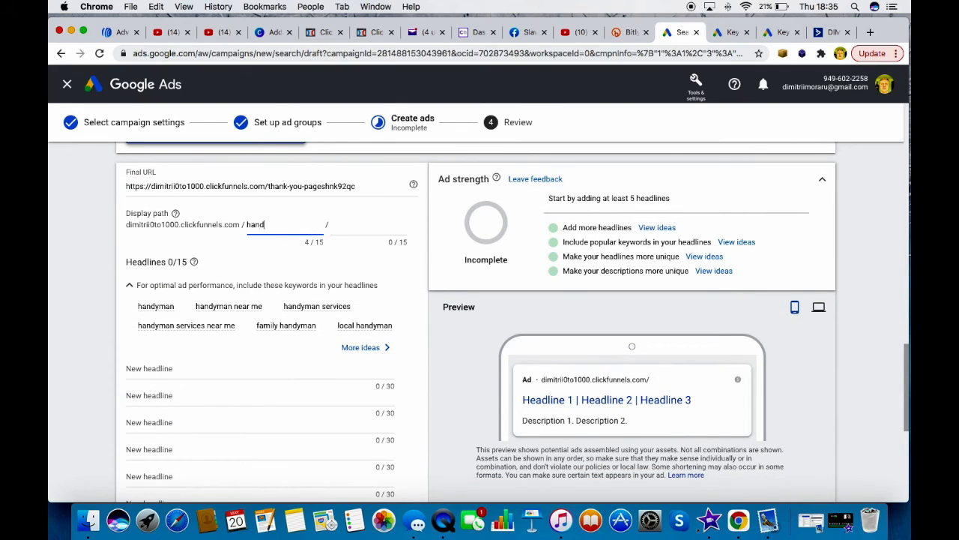
pyautogui.write('yman')
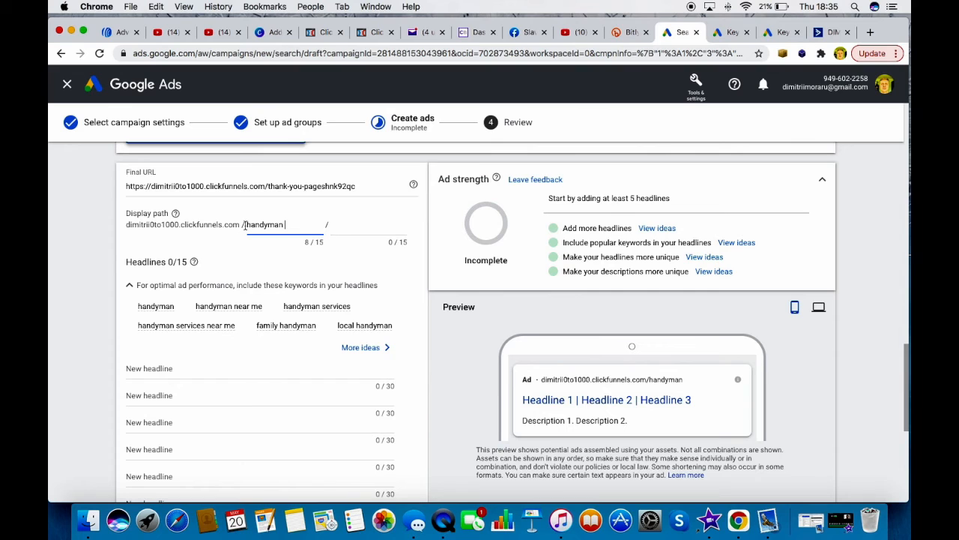
# Add the headlines "Handyman Services" and "Call Now" to the handyman 2 ad.
pyautogui.scroll(-2, 325, 273)
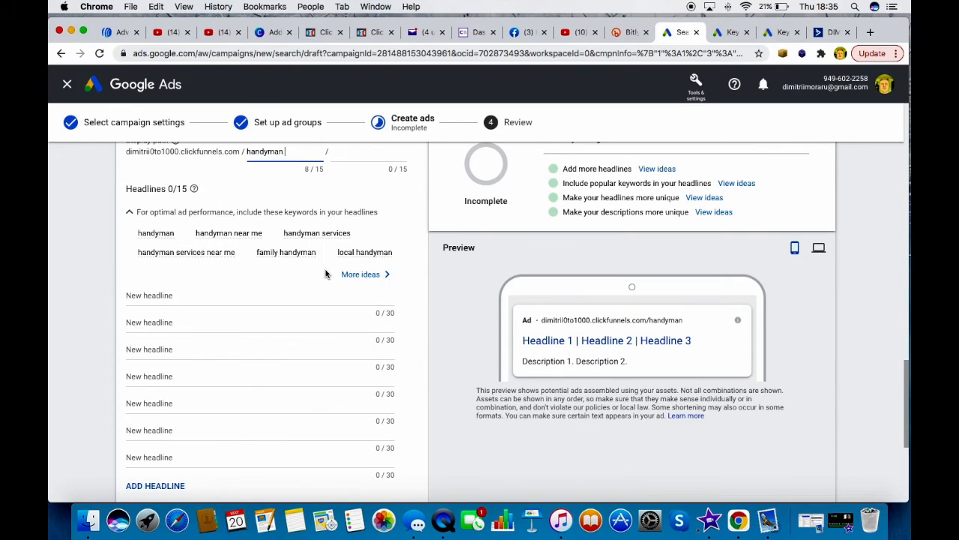
pyautogui.click(213, 294)
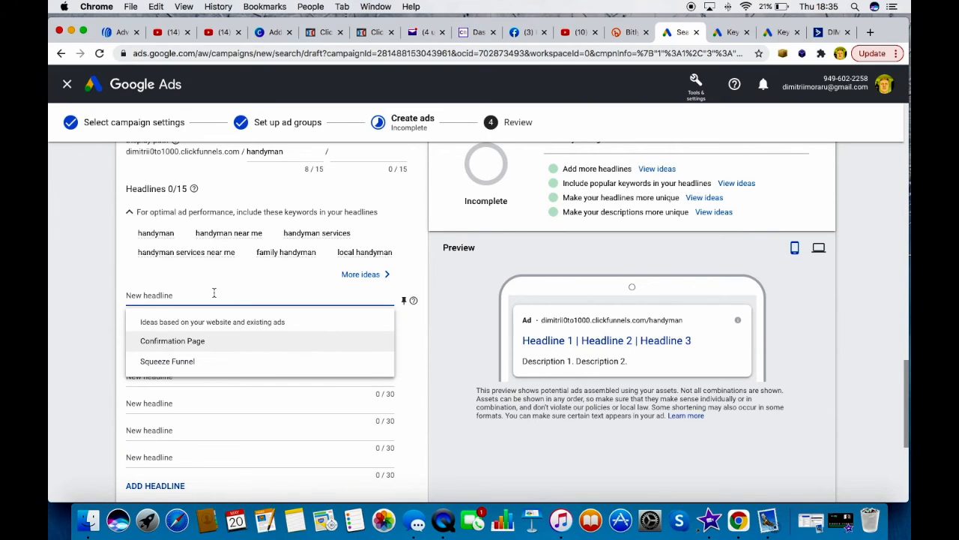
pyautogui.write('Handyman Services')
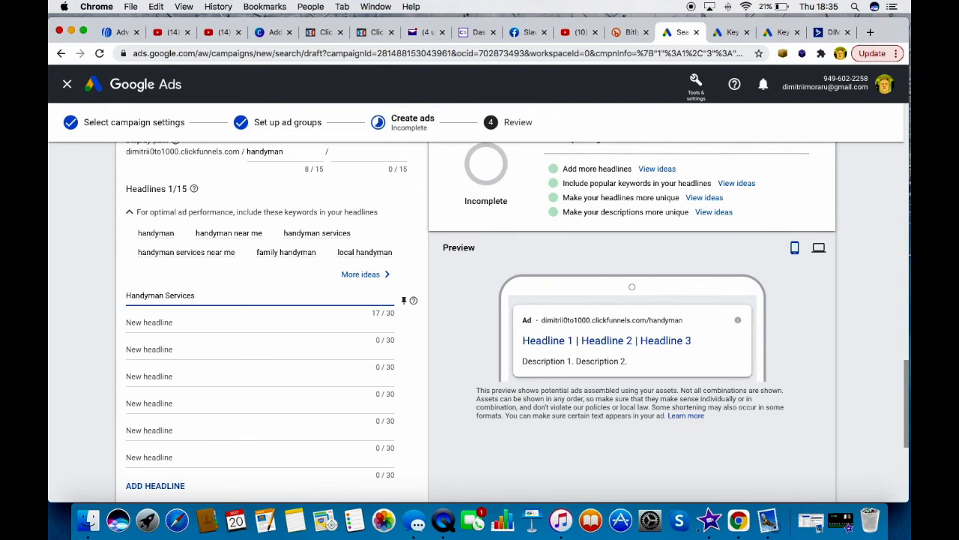
pyautogui.click(168, 322)
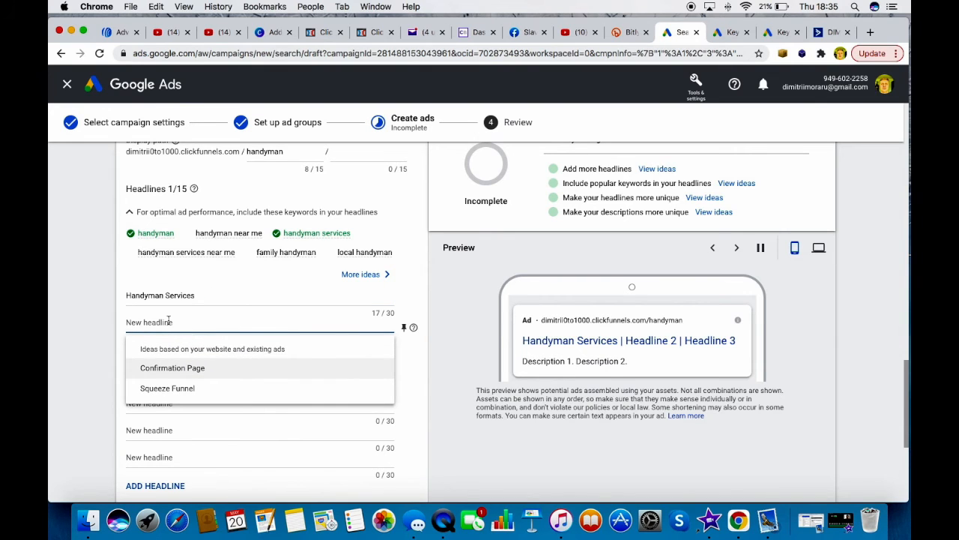
pyautogui.write('C')
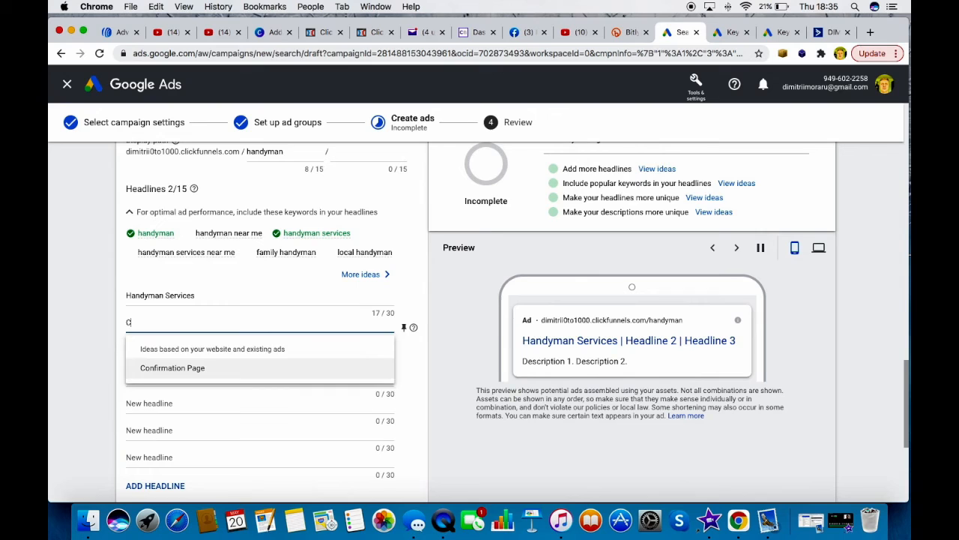
pyautogui.write('all Now')
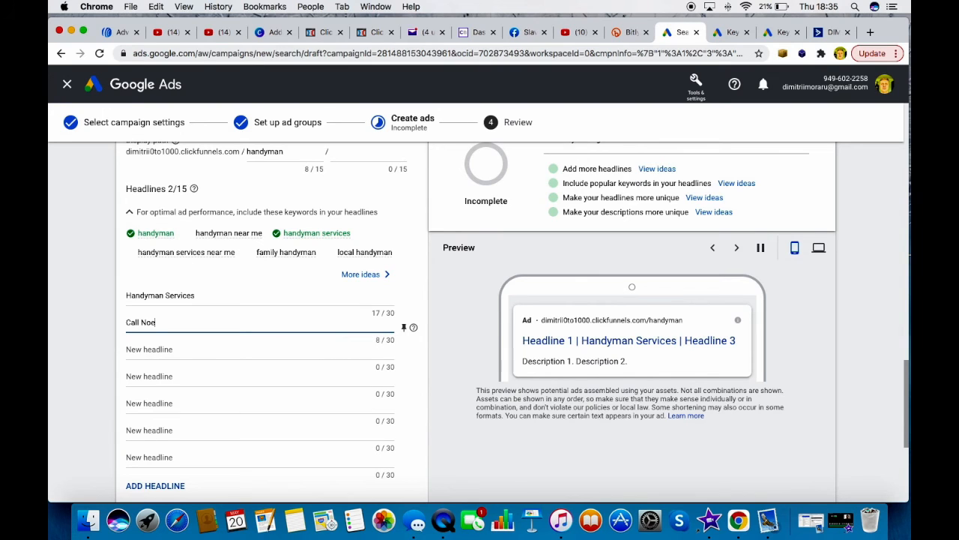
# Add "We are your local Hero's" as the third headline of the handyman 2 ad, correcting the spelling of "local".
pyautogui.click(161, 349)
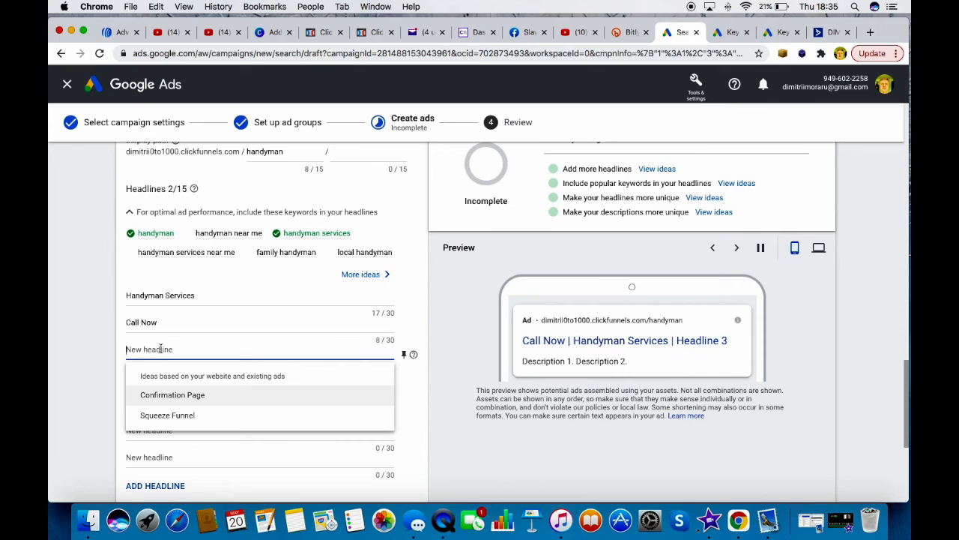
pyautogui.write('WE')
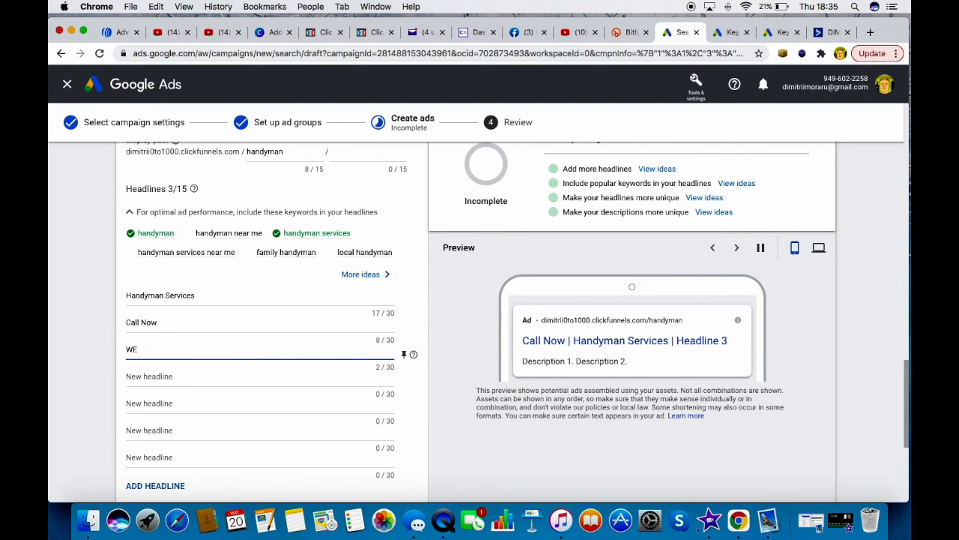
pyautogui.press('BackSpace')
pyautogui.write('e')
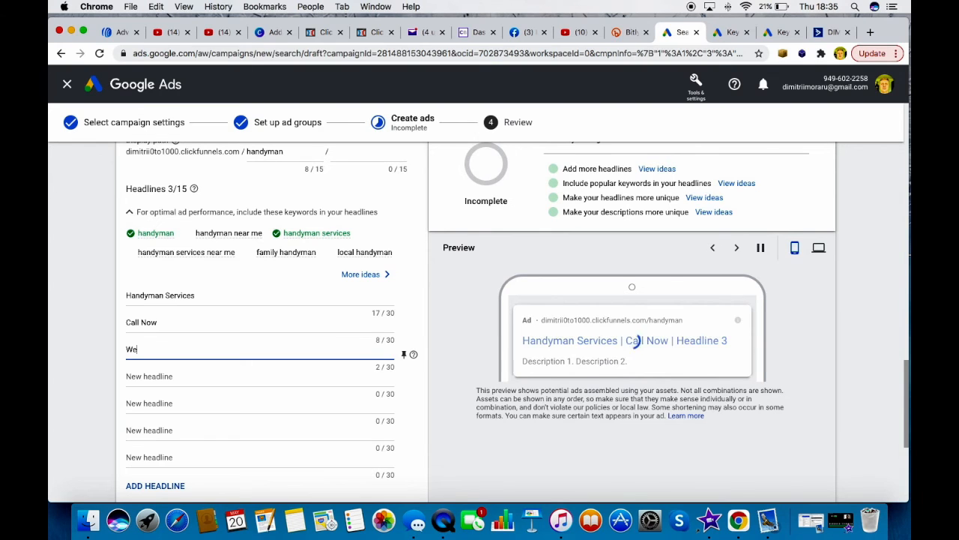
pyautogui.write(' are your locan')
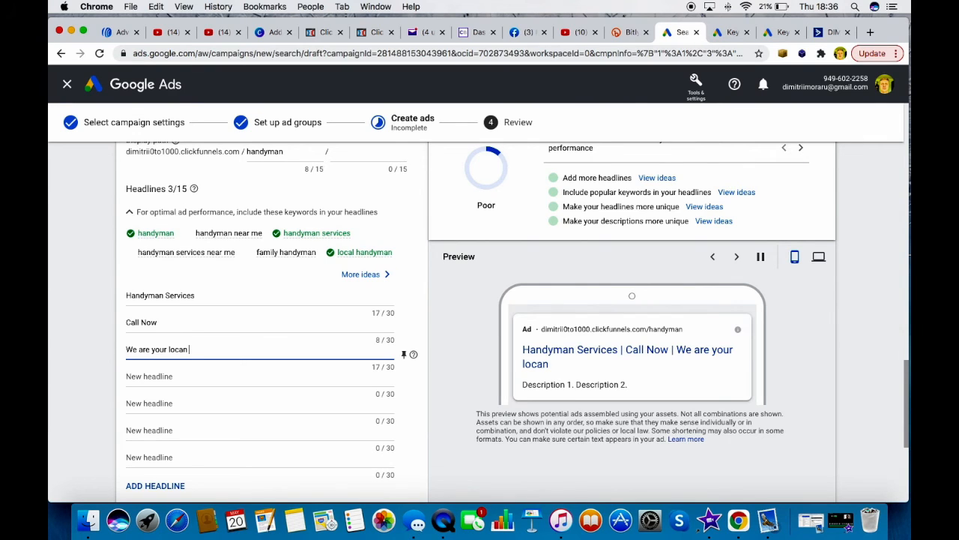
pyautogui.write('eros')
pyautogui.press('BackSpace')
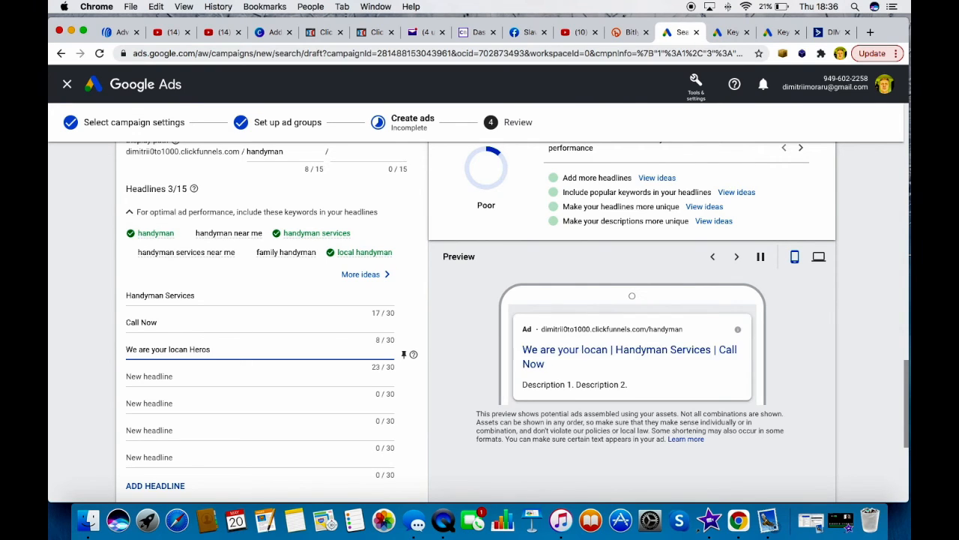
pyautogui.write("'s")
pyautogui.rightClick(177, 349)
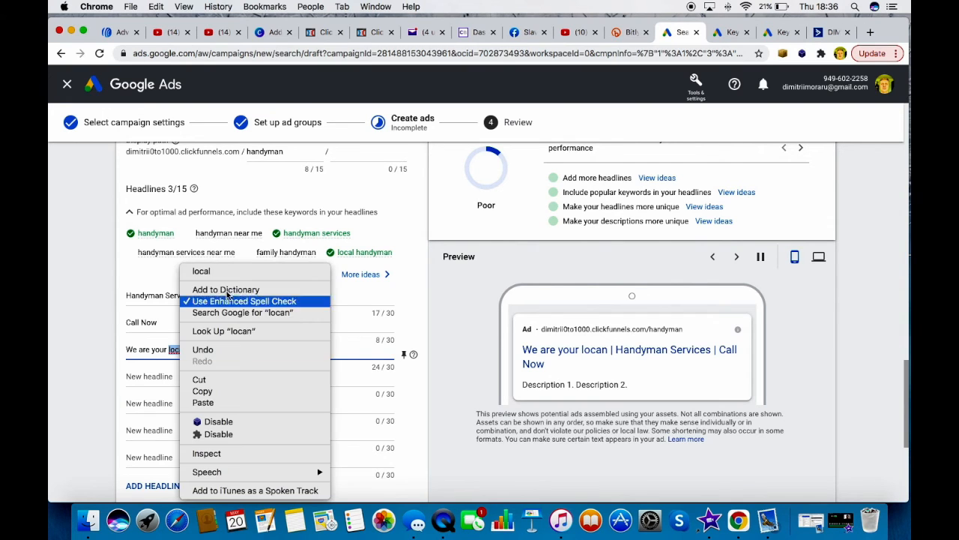
pyautogui.click(199, 271)
# Enter "Our customers love us" as the first description of the handyman 2 ad, correcting the spelling of "customers".
pyautogui.scroll(-3, 329, 382)
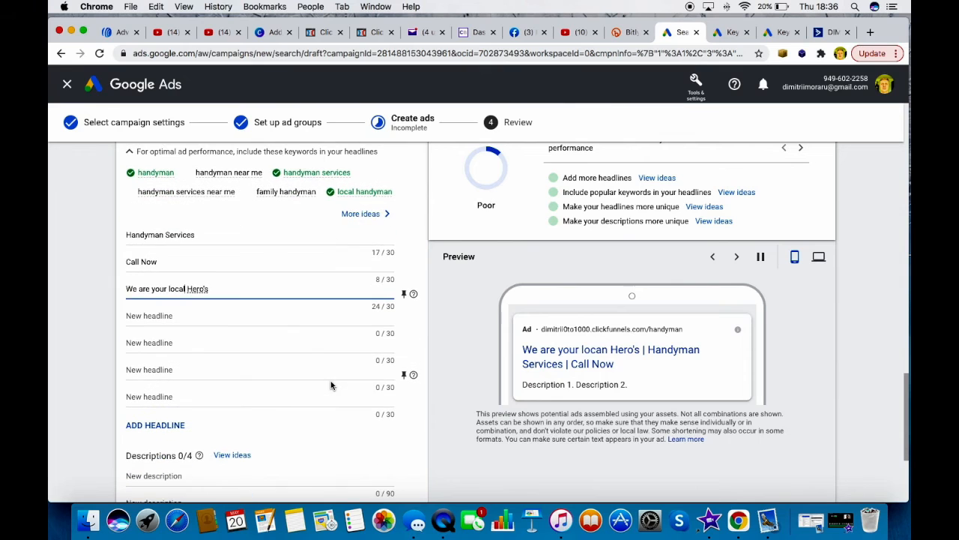
pyautogui.scroll(-3, 315, 357)
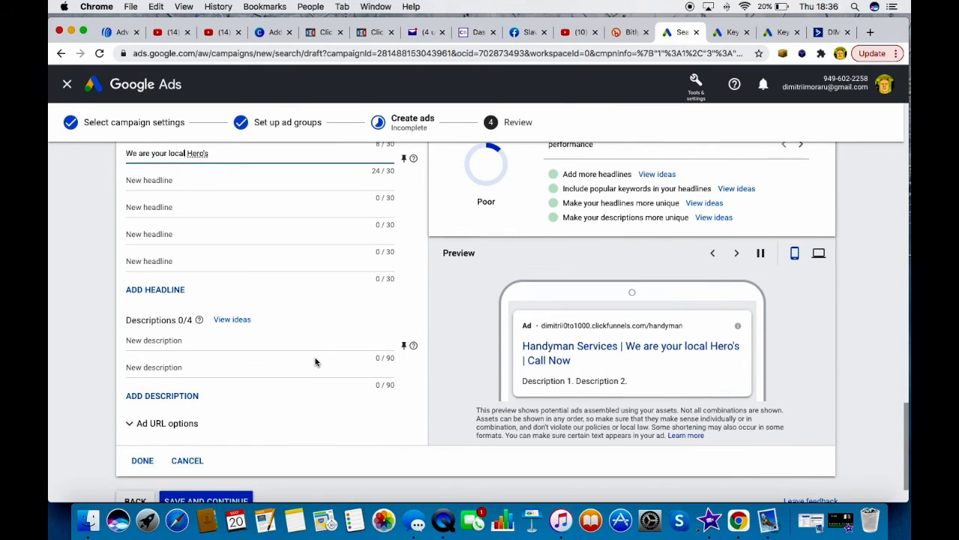
pyautogui.click(192, 339)
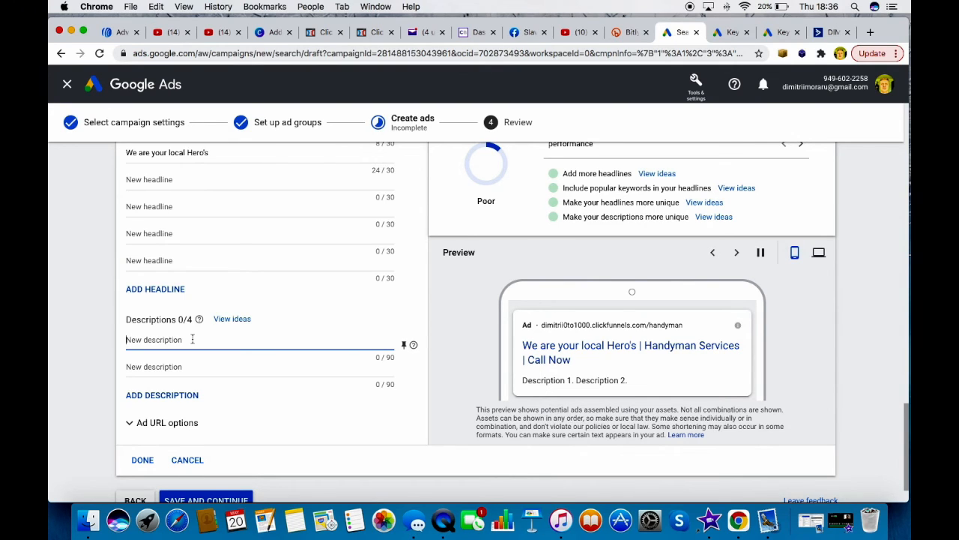
pyautogui.write('We')
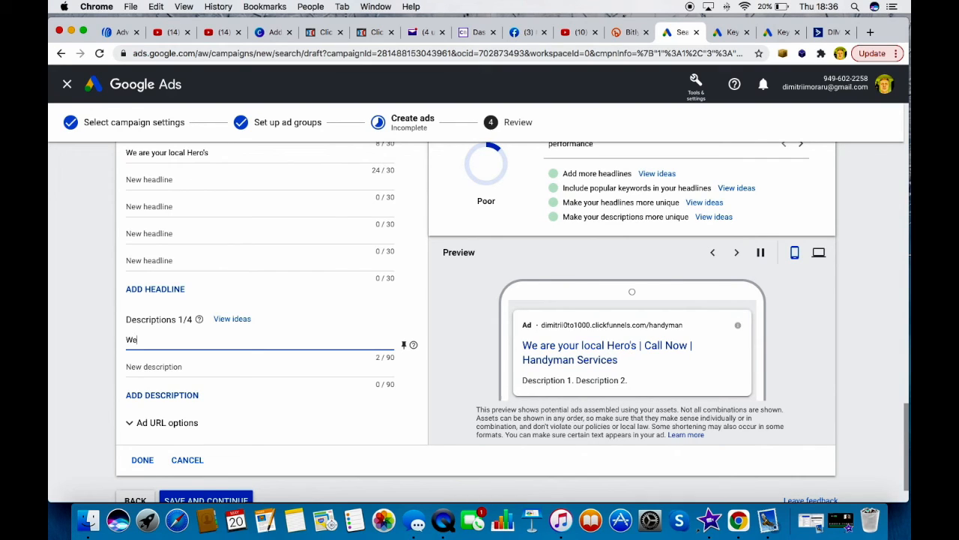
pyautogui.press('BackSpace')
pyautogui.press('BackSpace')
pyautogui.write('Our')
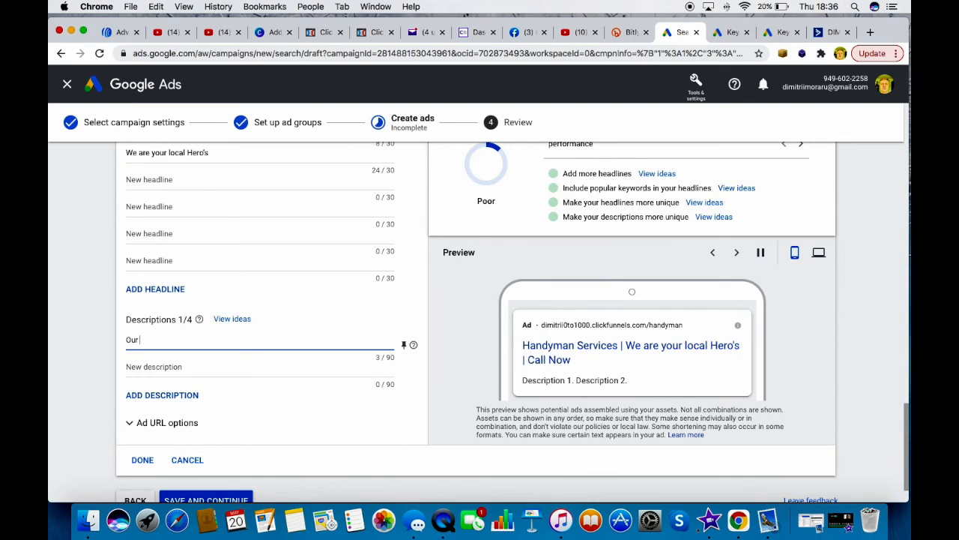
pyautogui.write(' custumers')
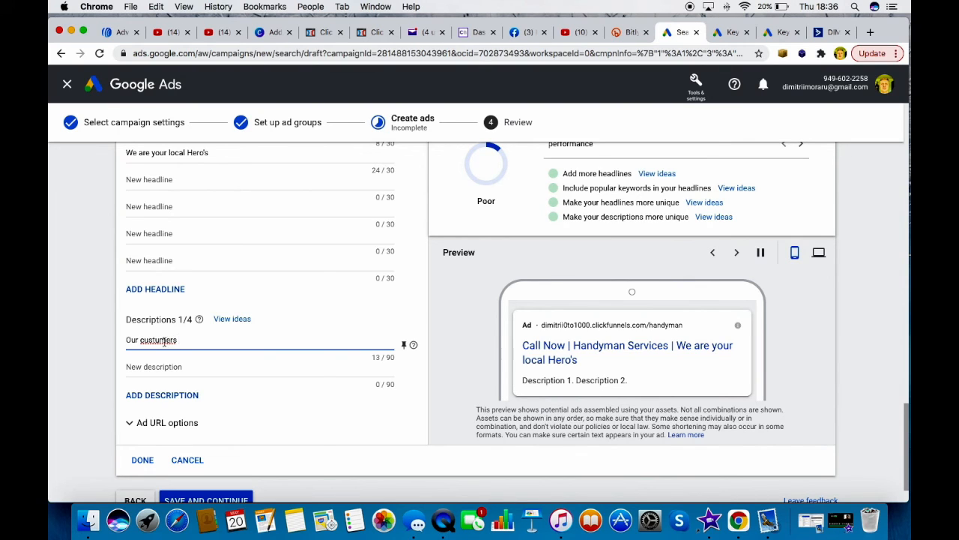
pyautogui.rightClick(168, 343)
pyautogui.click(193, 272)
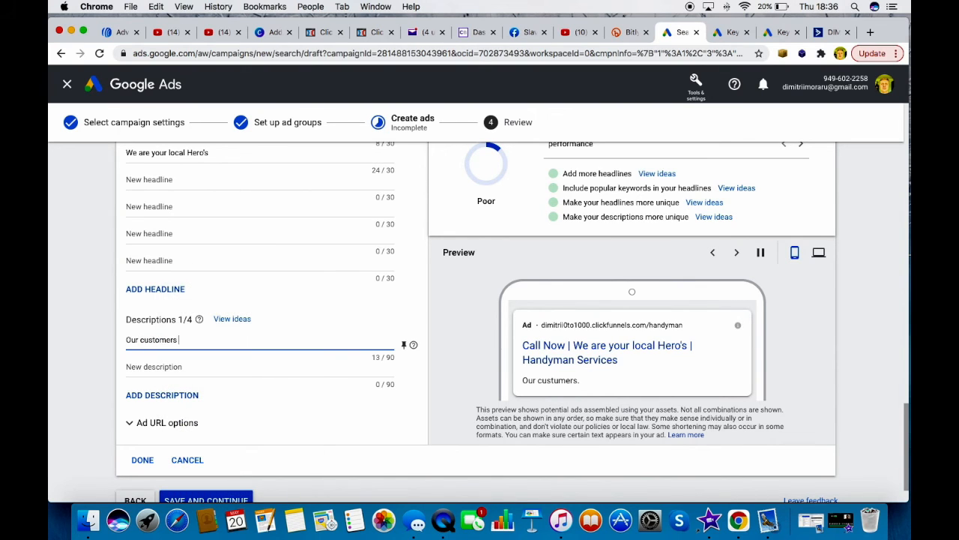
pyautogui.write('love us')
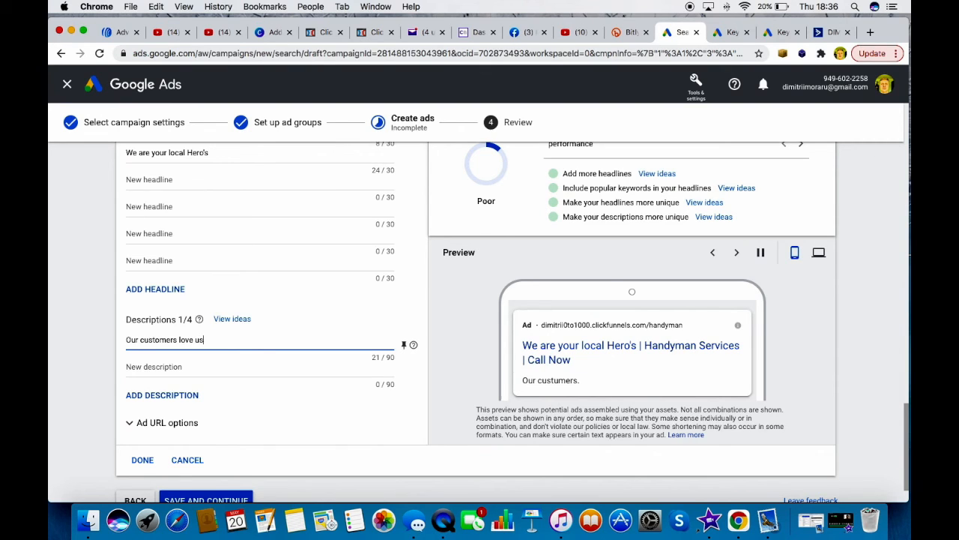
# Enter "We are here for you" as the second description of the handyman 2 ad.
pyautogui.click(140, 366)
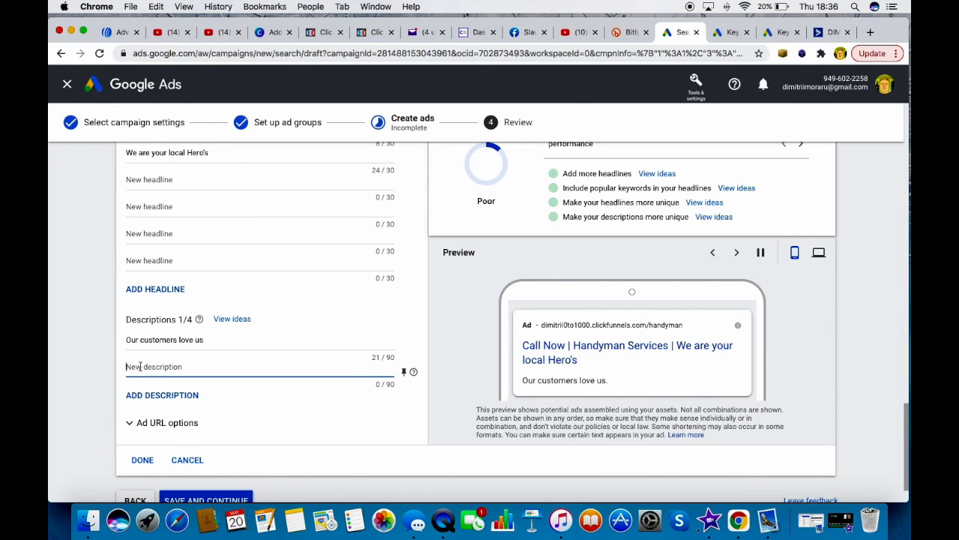
pyautogui.write('N')
pyautogui.press('BackSpace')
pyautogui.write('W')
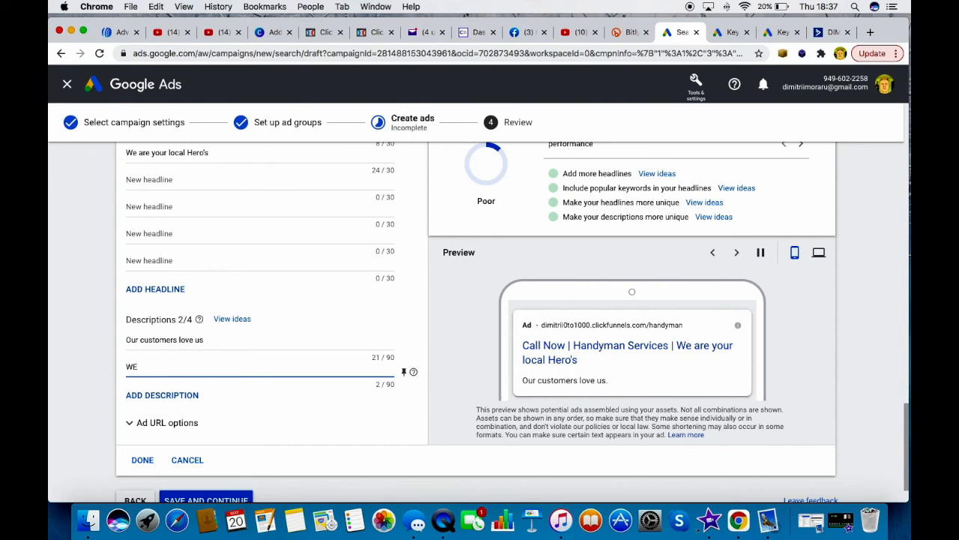
pyautogui.write('e are here for you')
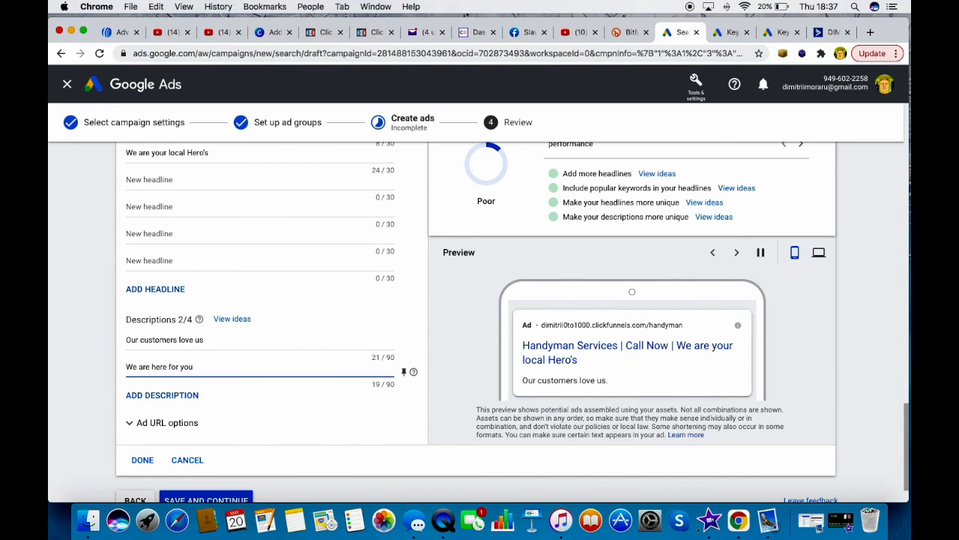
# Expand the handyman 2 ad's URL options and enter "ignore" as the custom parameter name.
pyautogui.scroll(-2, 183, 367)
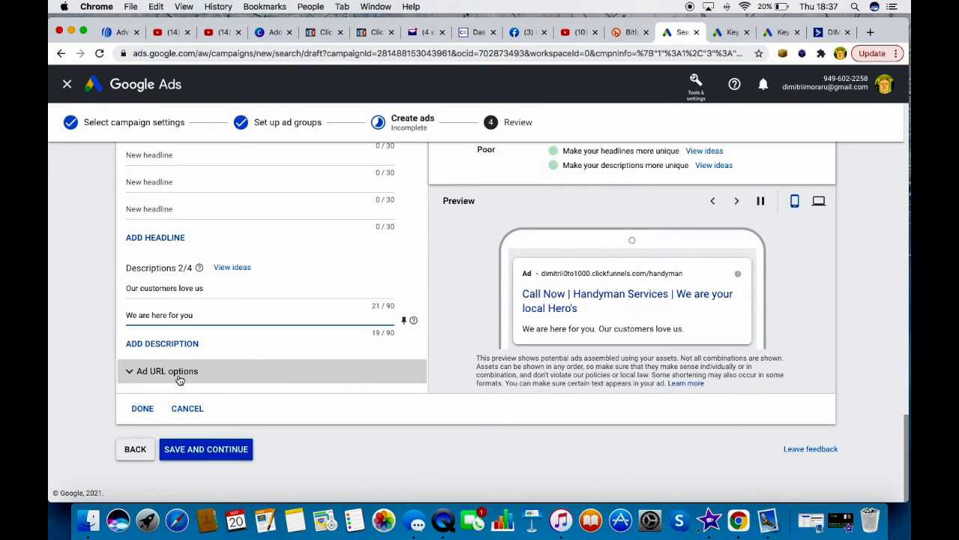
pyautogui.click(180, 374)
pyautogui.scroll(-3, 180, 380)
pyautogui.click(160, 389)
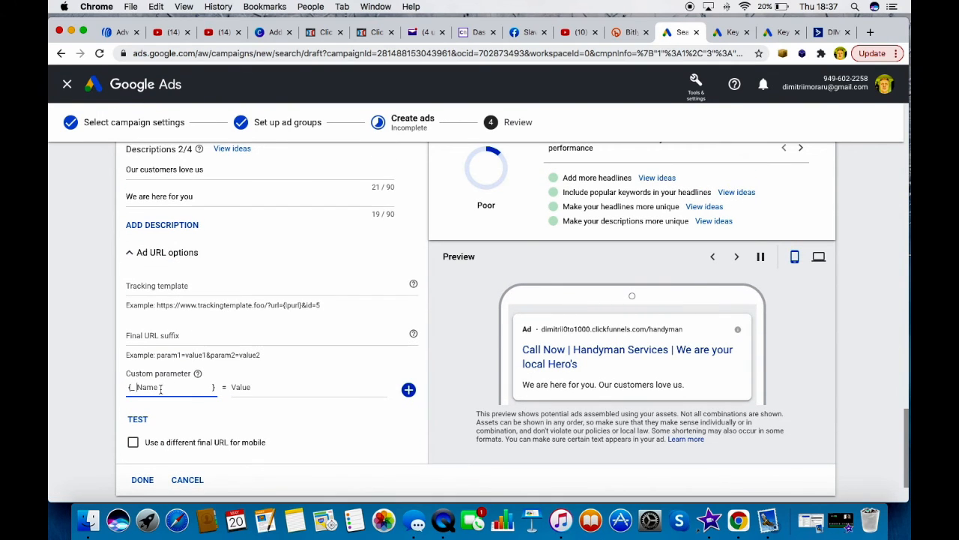
pyautogui.write('ignore')
# Look over both ad groups' ads, save them and continue to the campaign review summary.
pyautogui.scroll(10, 159, 392)
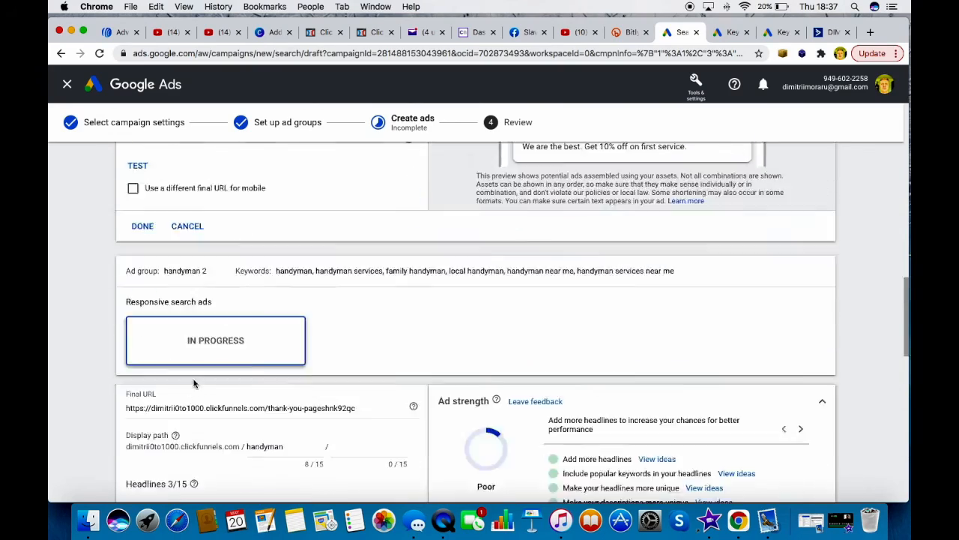
pyautogui.scroll(-10, 194, 384)
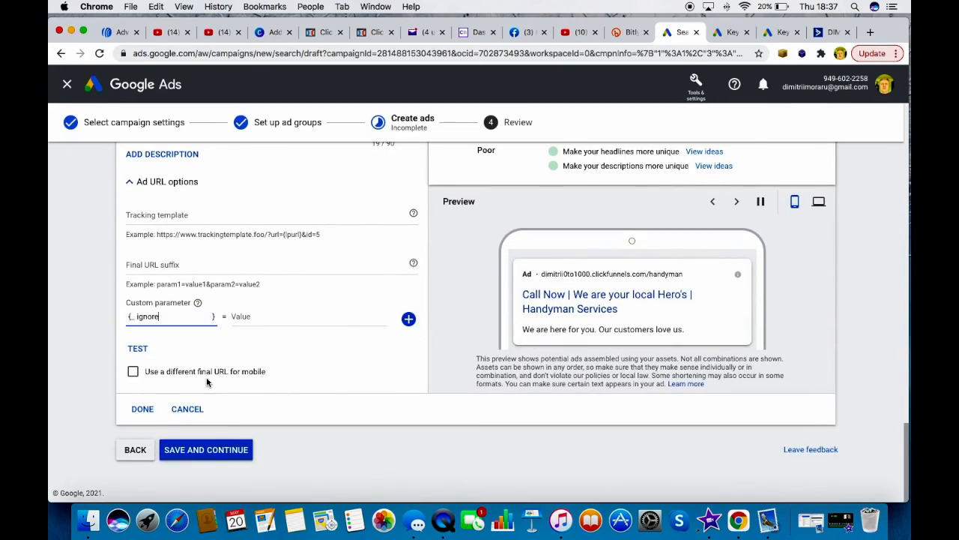
pyautogui.scroll(11, 211, 381)
pyautogui.scroll(10, 211, 381)
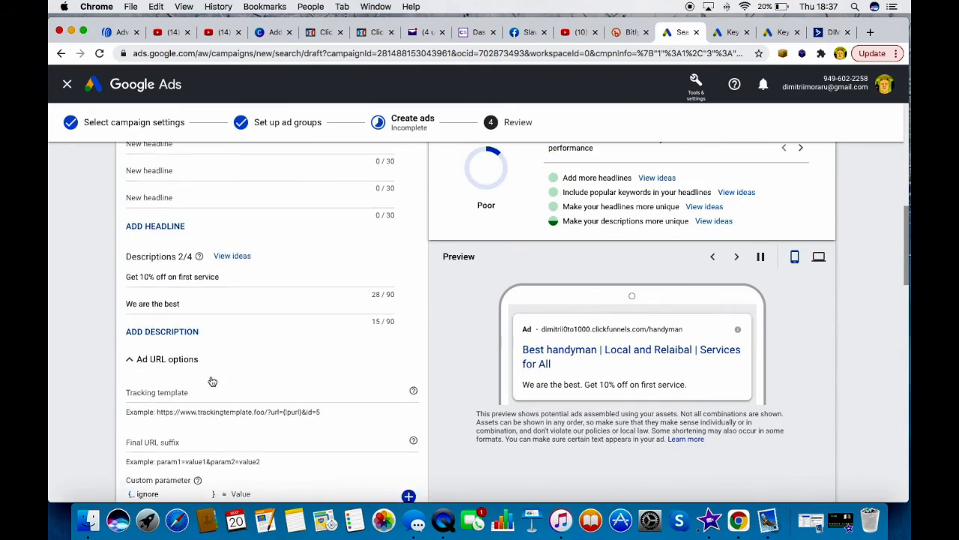
pyautogui.scroll(5, 212, 377)
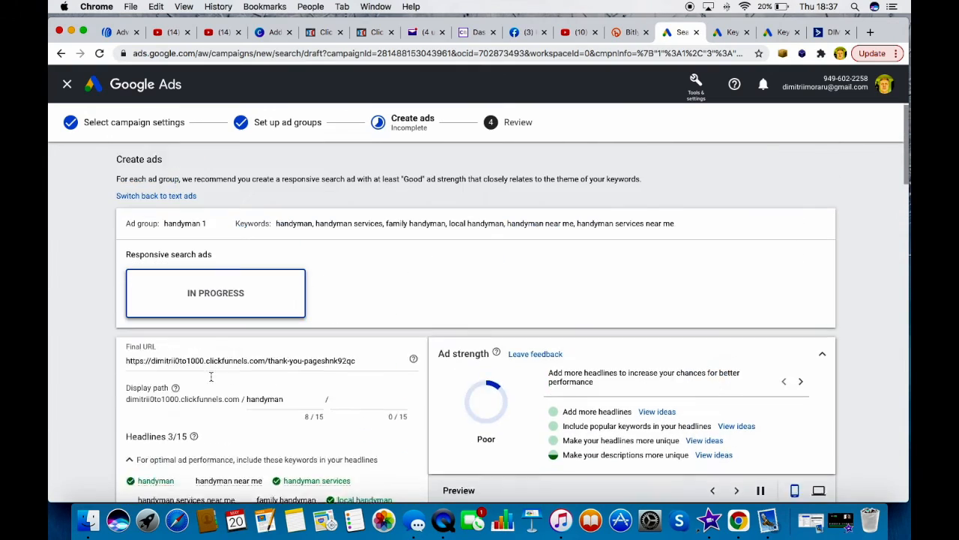
pyautogui.scroll(-12, 211, 377)
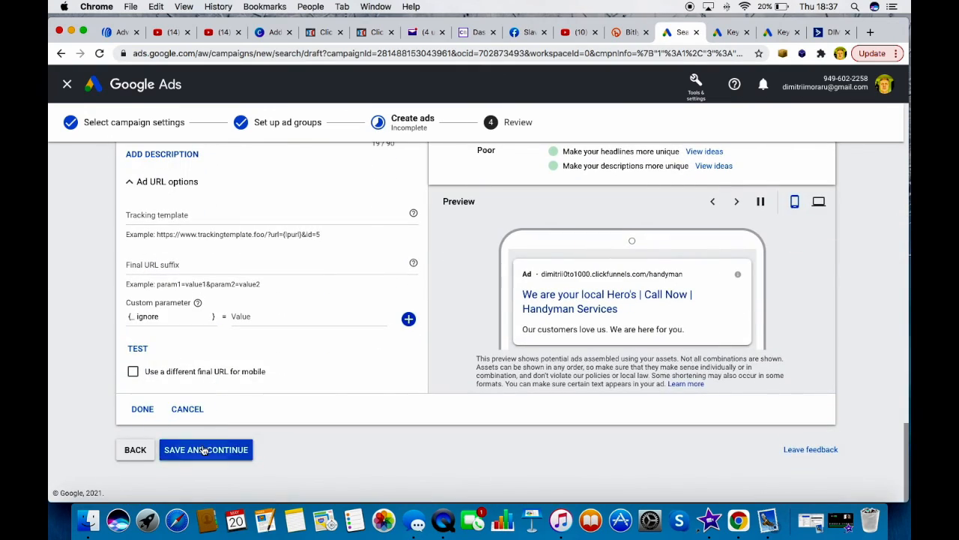
pyautogui.click(202, 448)
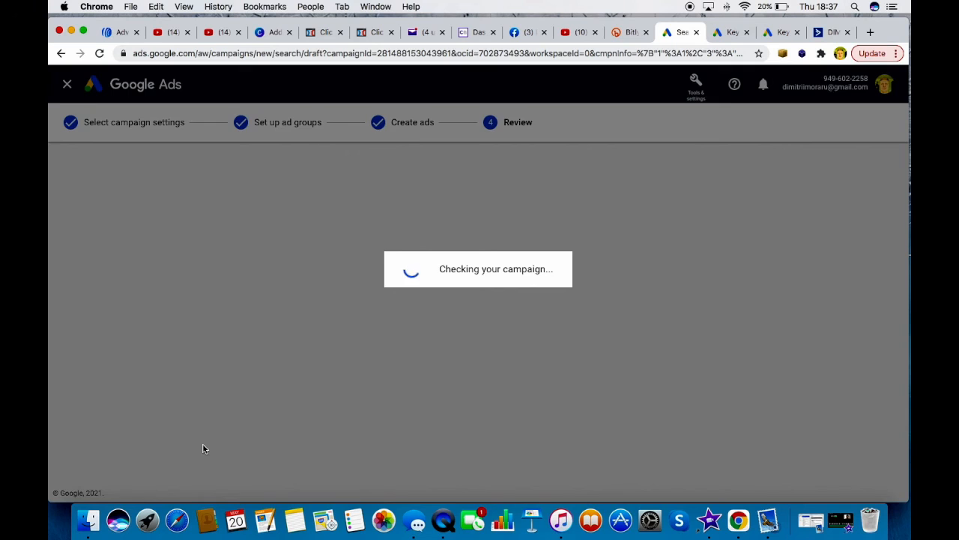
pyautogui.scroll(-2, 201, 447)
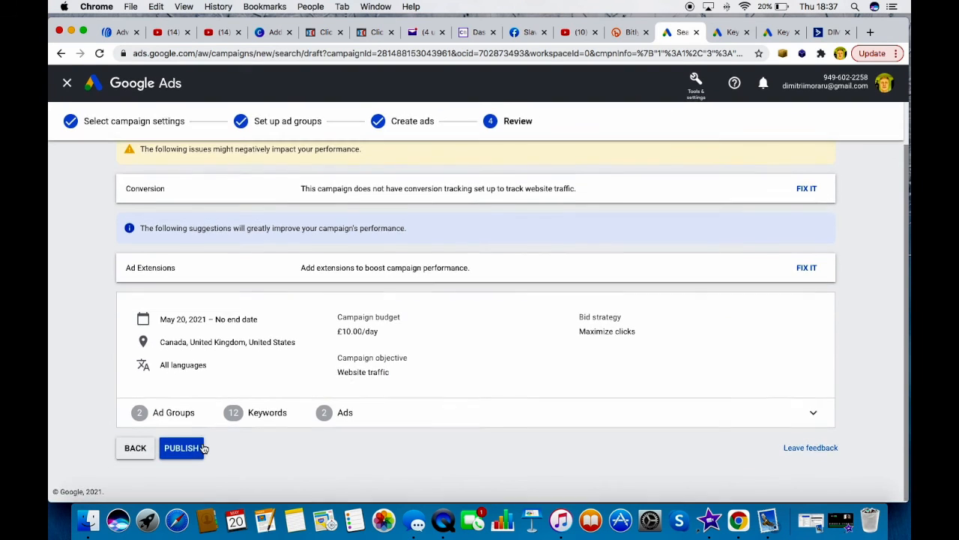
# Check the review summary's dates, locations, budget and bid strategy, and publish the Handyman campaign.
pyautogui.scroll(2, 225, 444)
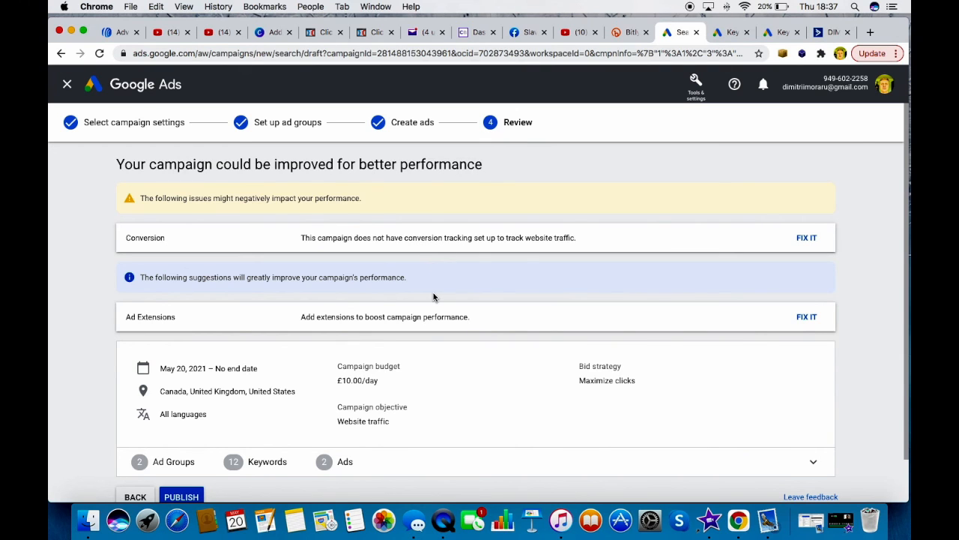
pyautogui.scroll(-2, 434, 297)
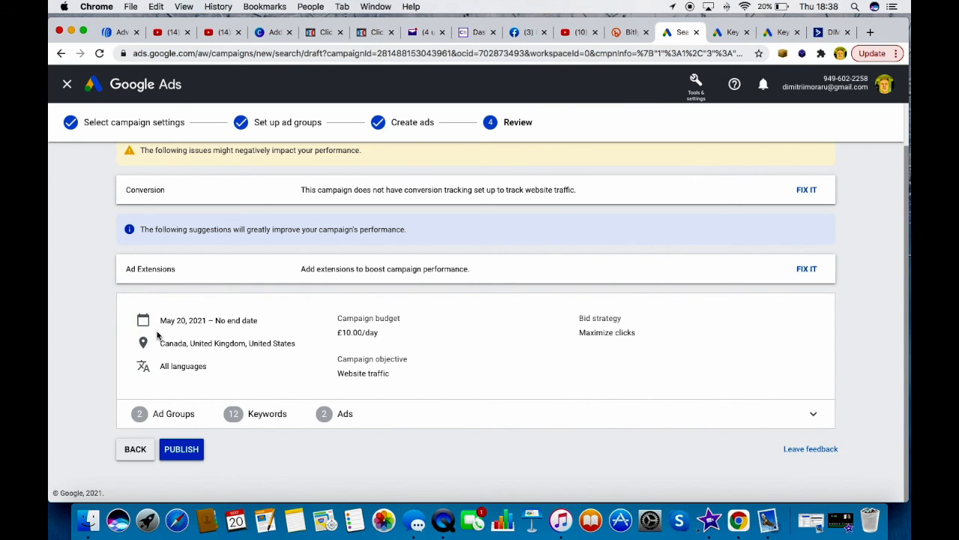
pyautogui.scroll(1, 553, 332)
pyautogui.scroll(-1, 553, 332)
pyautogui.click(188, 449)
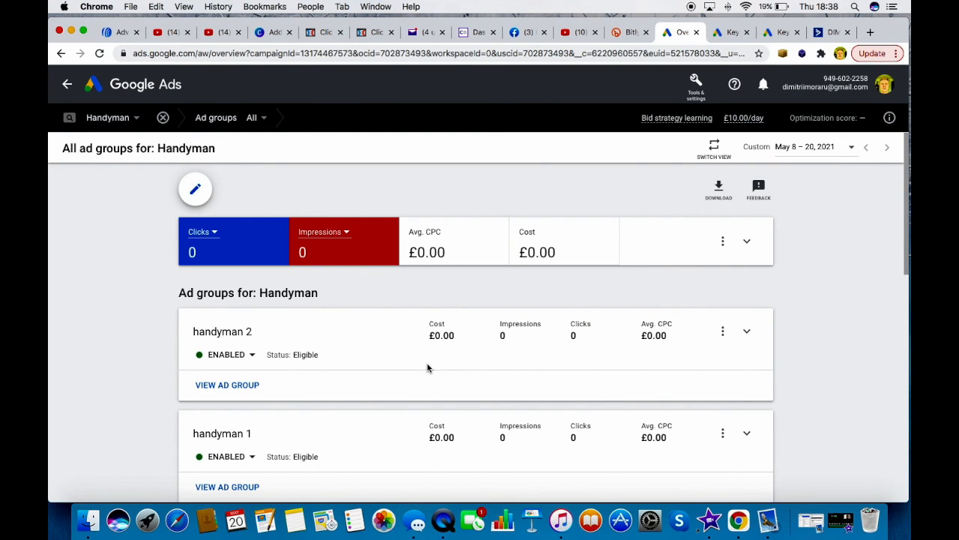
# Examine the published Handyman campaign's overview, including its ad groups, keywords, ad status and targeted locations.
pyautogui.scroll(-3, 353, 368)
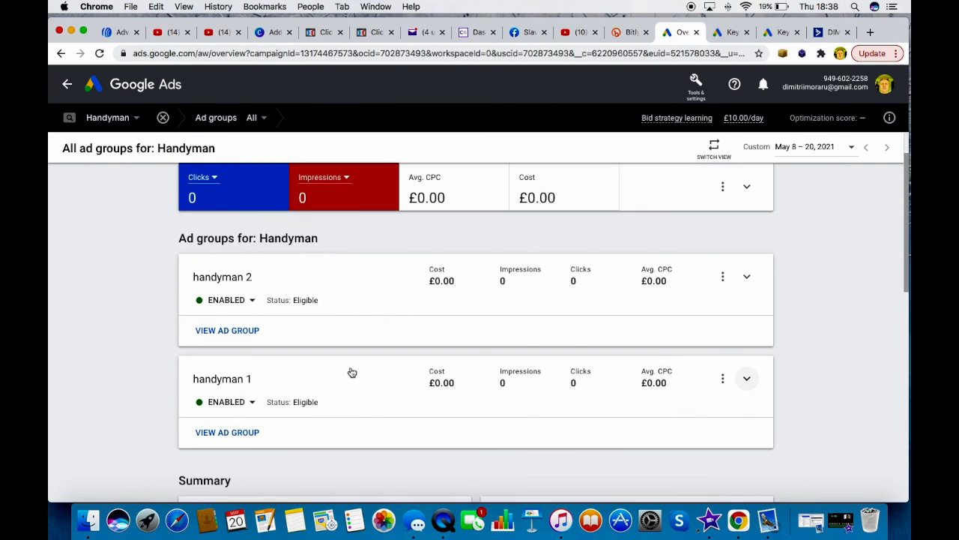
pyautogui.scroll(-5, 349, 371)
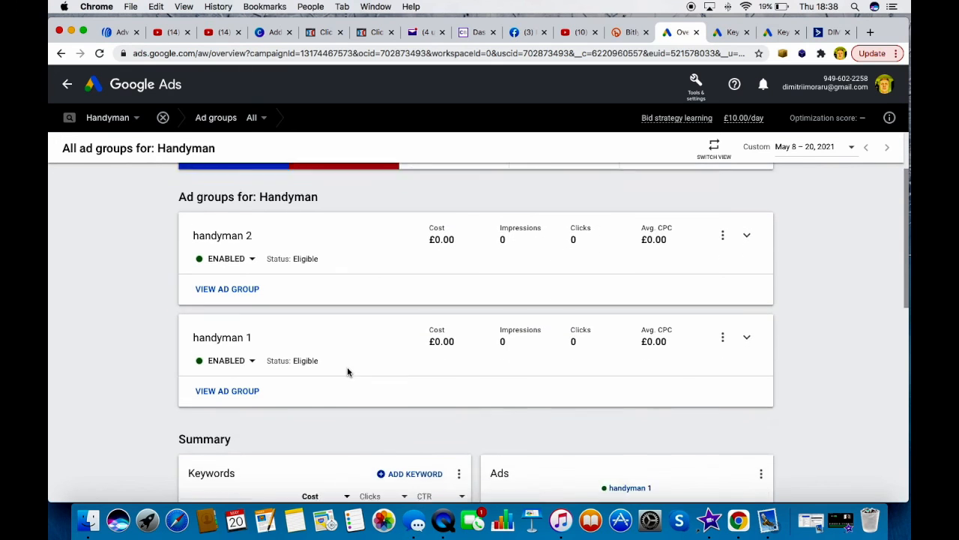
pyautogui.scroll(-4, 347, 372)
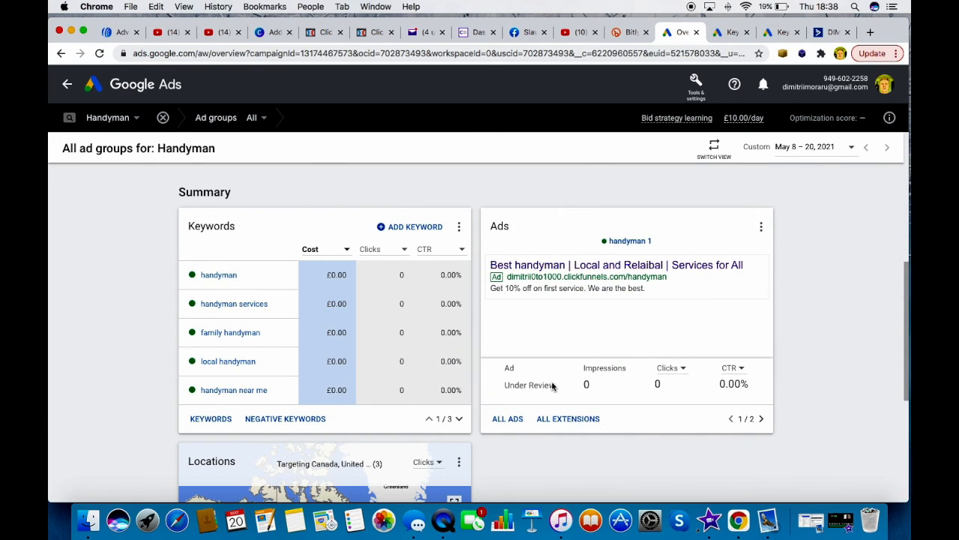
pyautogui.scroll(-8, 506, 390)
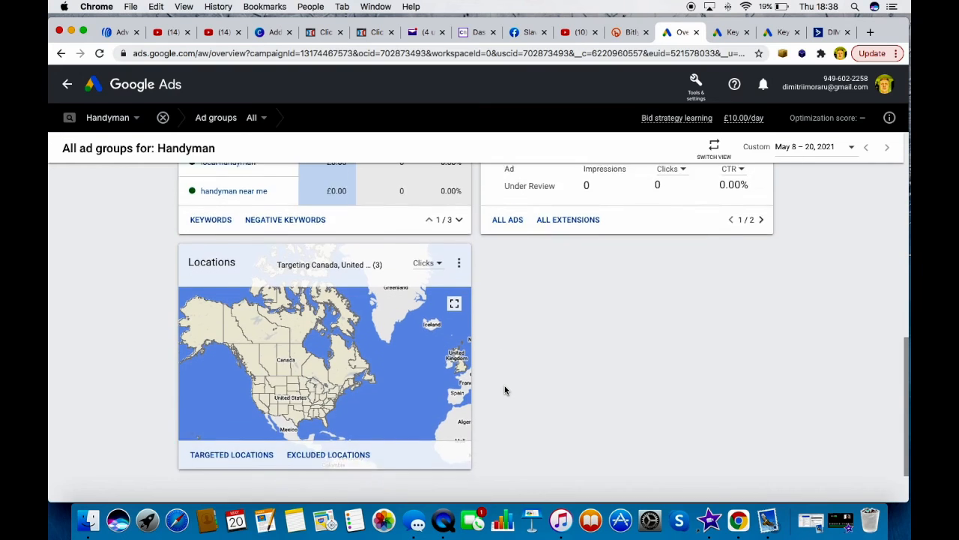
pyautogui.scroll(10, 504, 388)
pyautogui.scroll(-5, 504, 388)
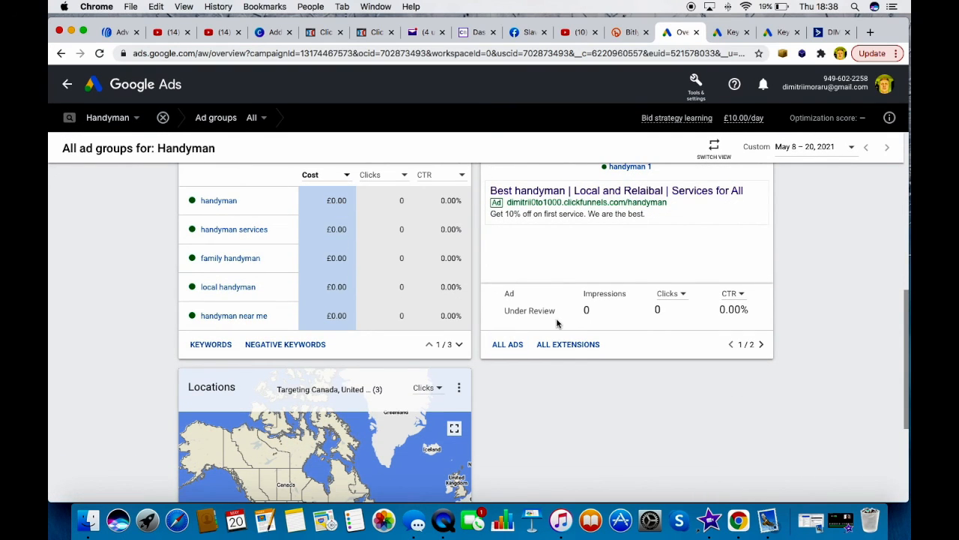
pyautogui.scroll(6, 556, 324)
pyautogui.scroll(5, 557, 323)
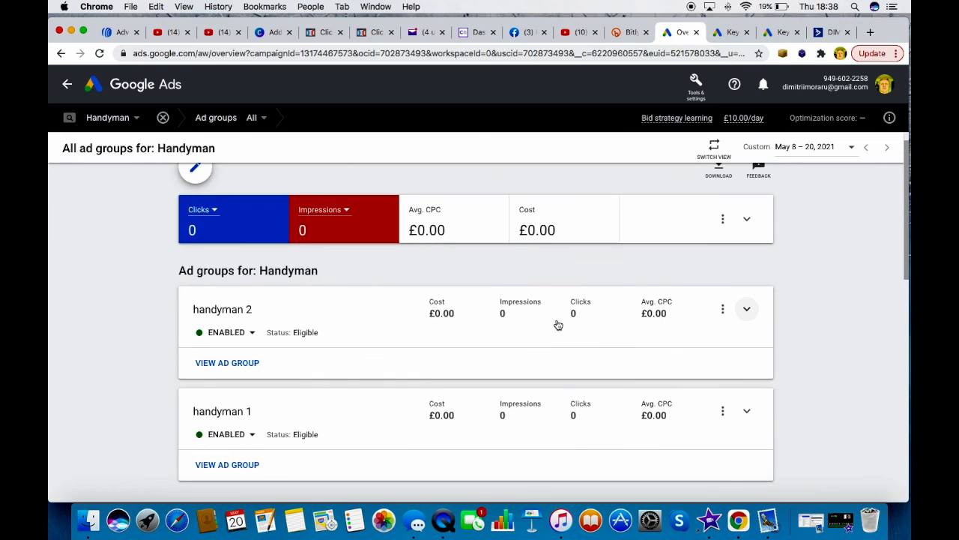
pyautogui.scroll(-3, 557, 324)
pyautogui.scroll(2, 556, 324)
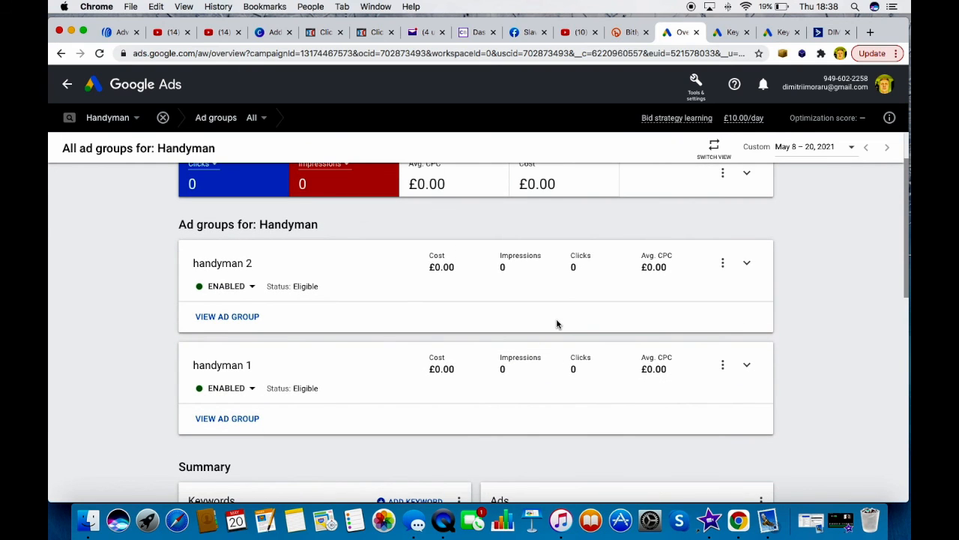
pyautogui.scroll(-7, 557, 323)
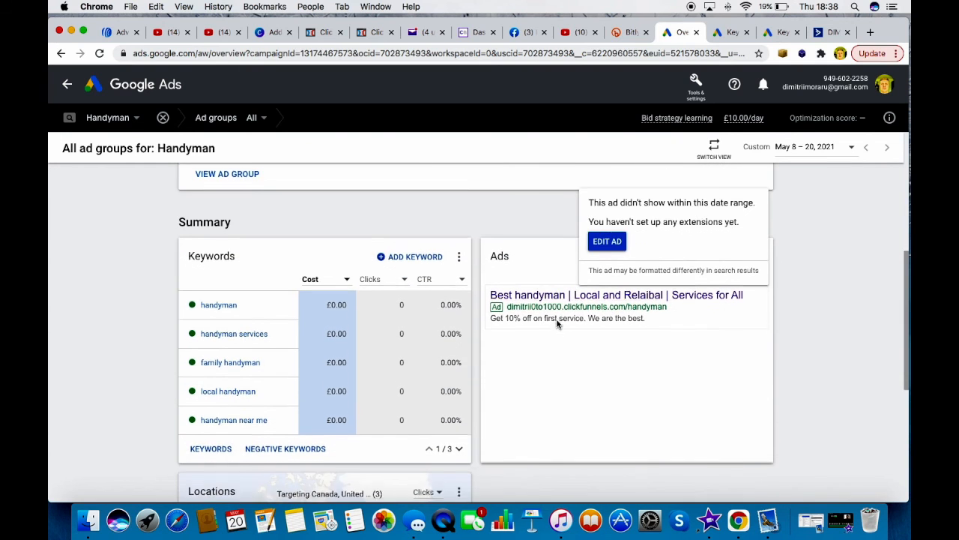
pyautogui.scroll(9, 540, 408)
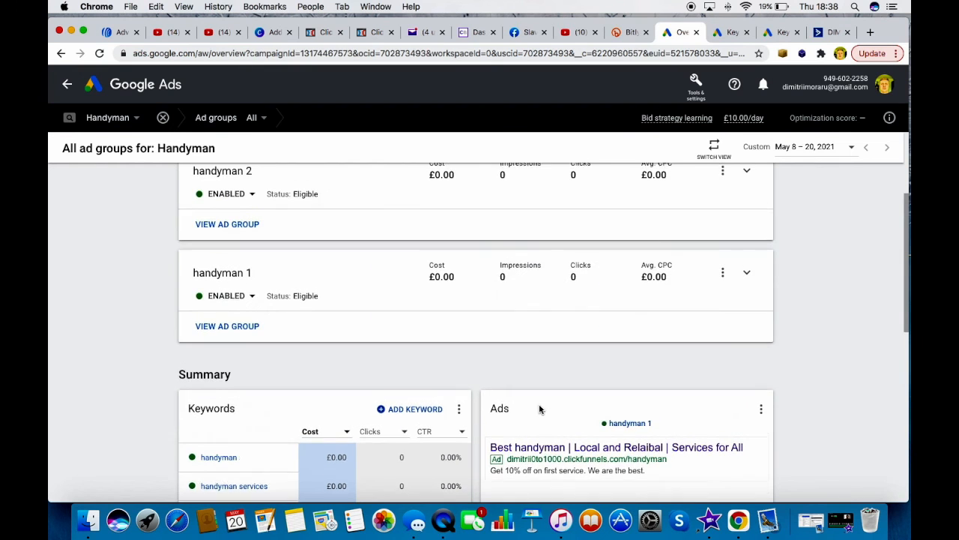
pyautogui.scroll(-15, 540, 408)
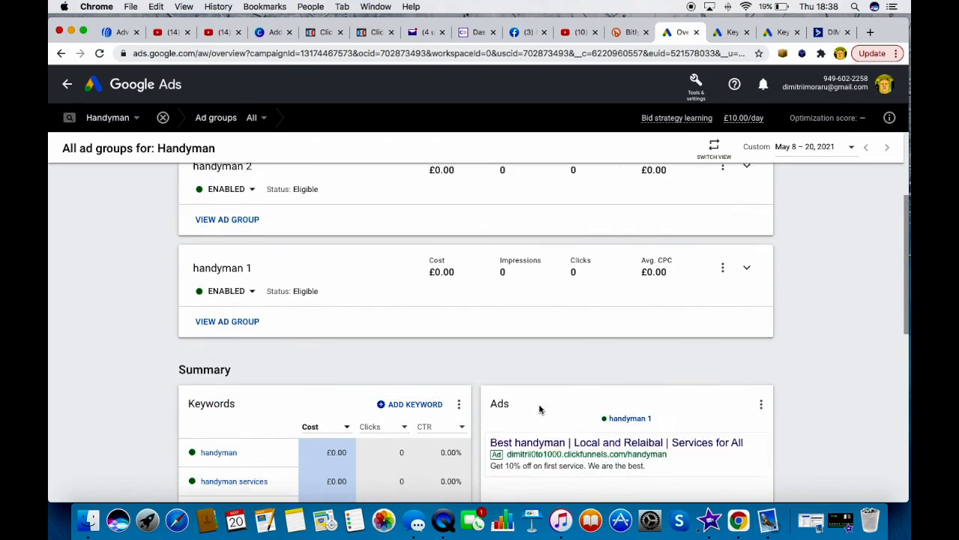
pyautogui.scroll(17, 540, 409)
pyautogui.scroll(1, 540, 408)
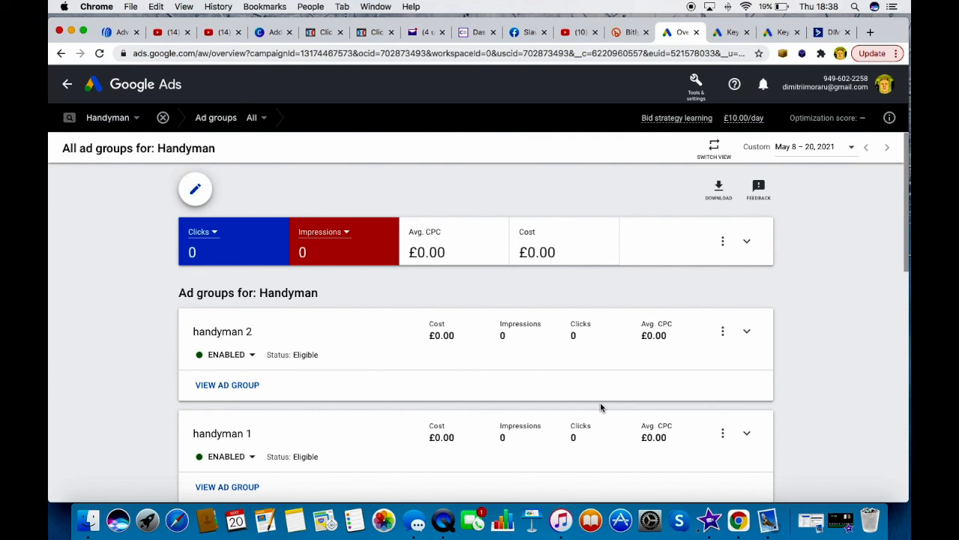
pyautogui.scroll(-5, 601, 407)
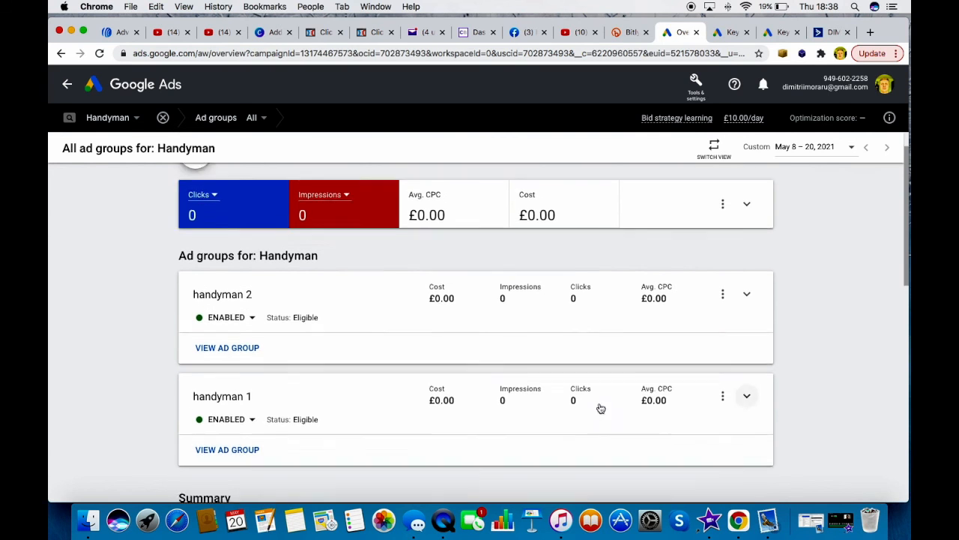
pyautogui.scroll(2, 599, 407)
pyautogui.scroll(3, 600, 407)
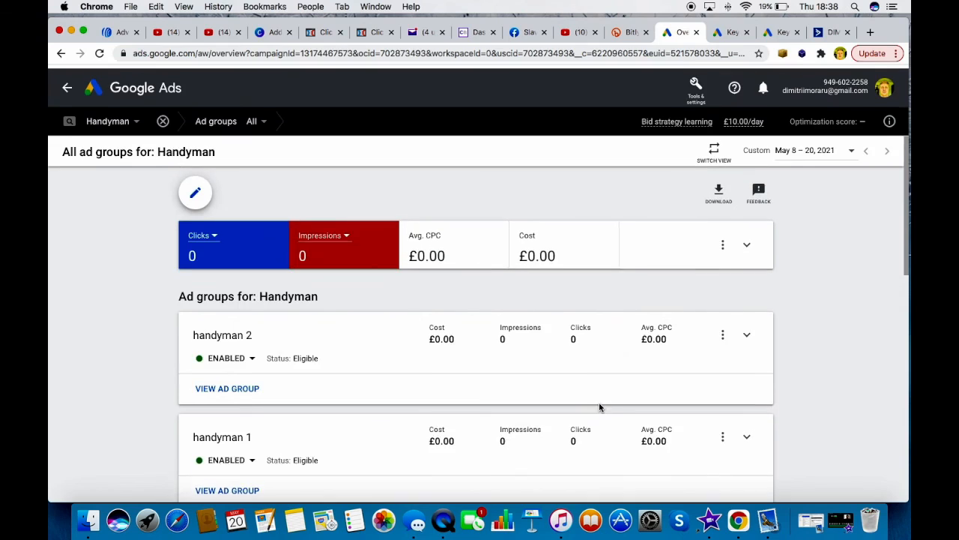